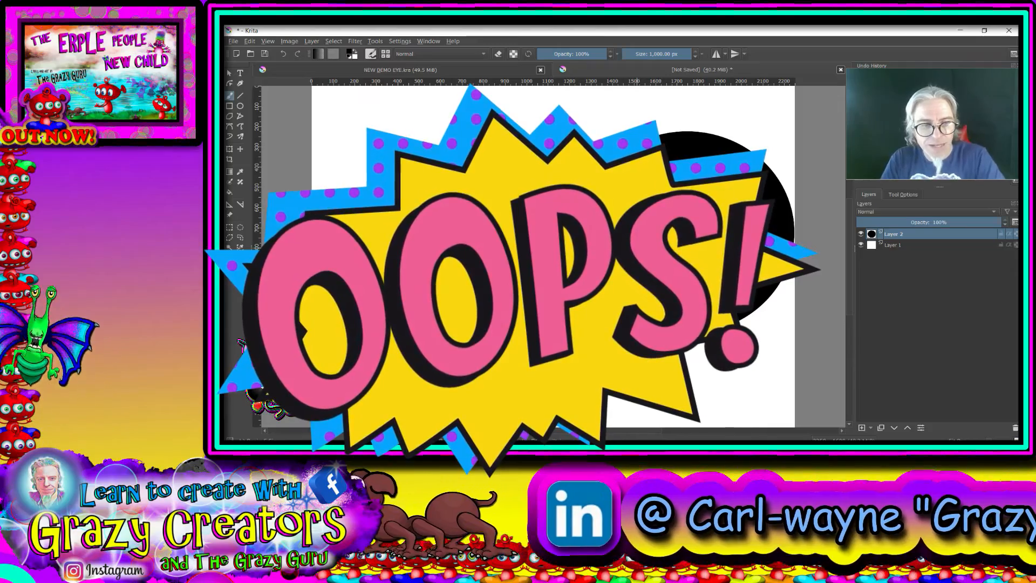
# Undo the off-centre black circle and fill Layer 1 with magenta using the Fill tool.
pyautogui.hotkey('ctrl', 'z')
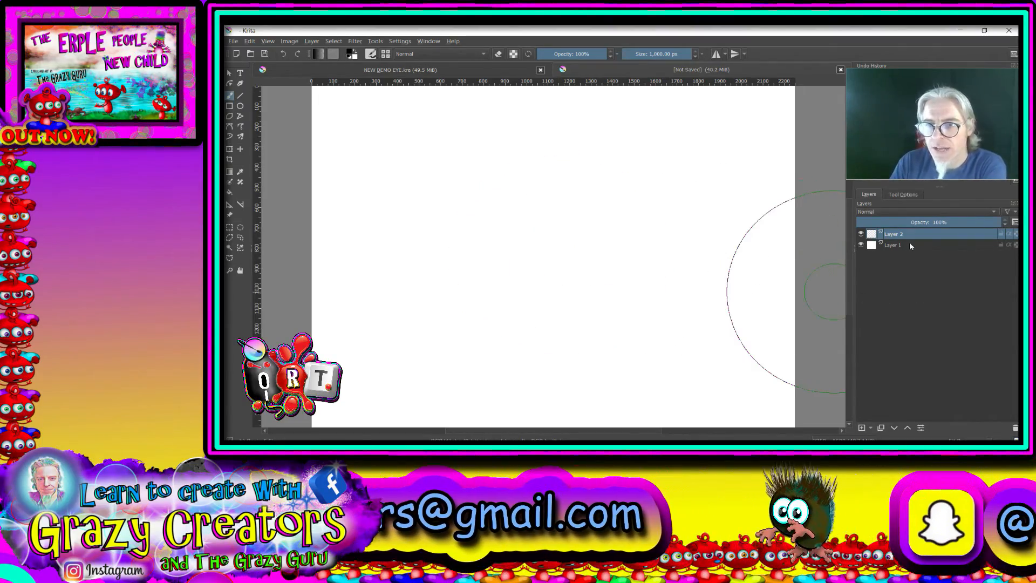
pyautogui.click(893, 246)
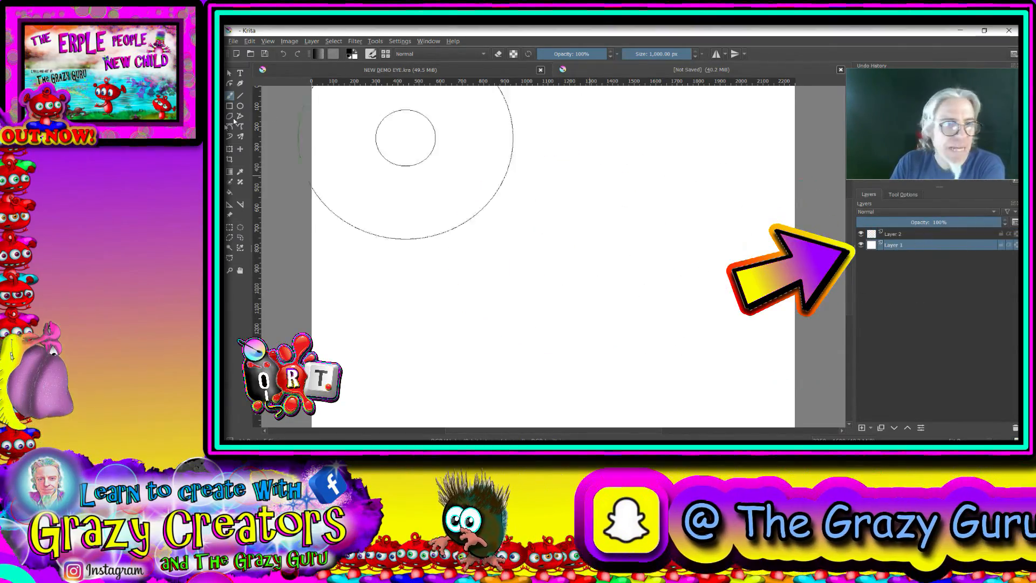
pyautogui.click(230, 192)
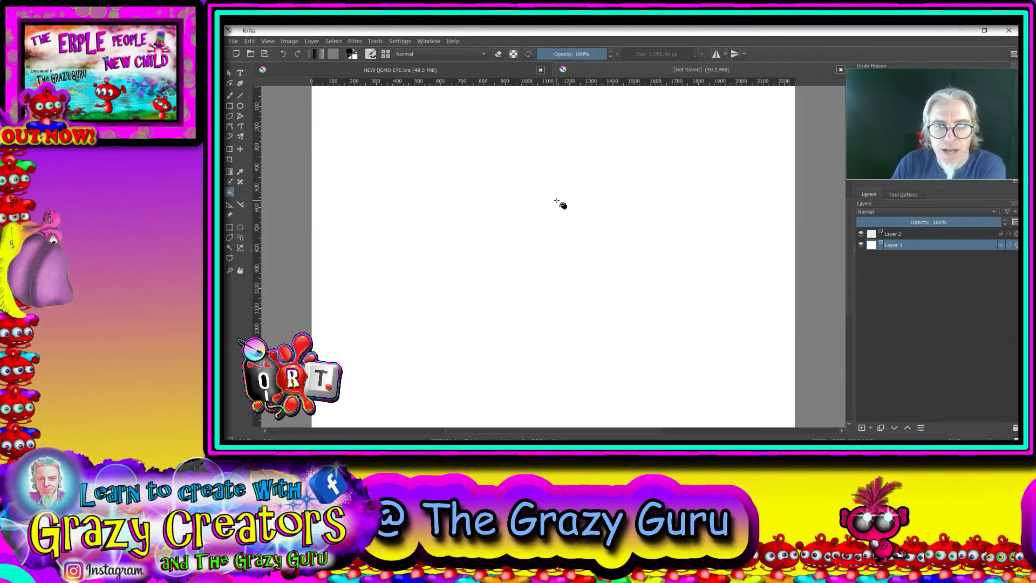
pyautogui.rightClick(559, 204)
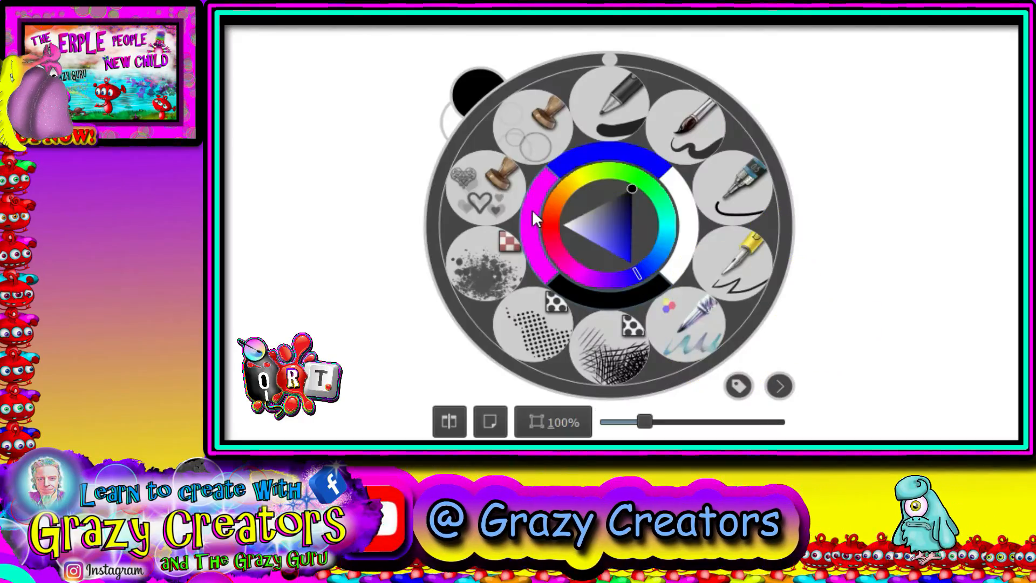
pyautogui.click(533, 210)
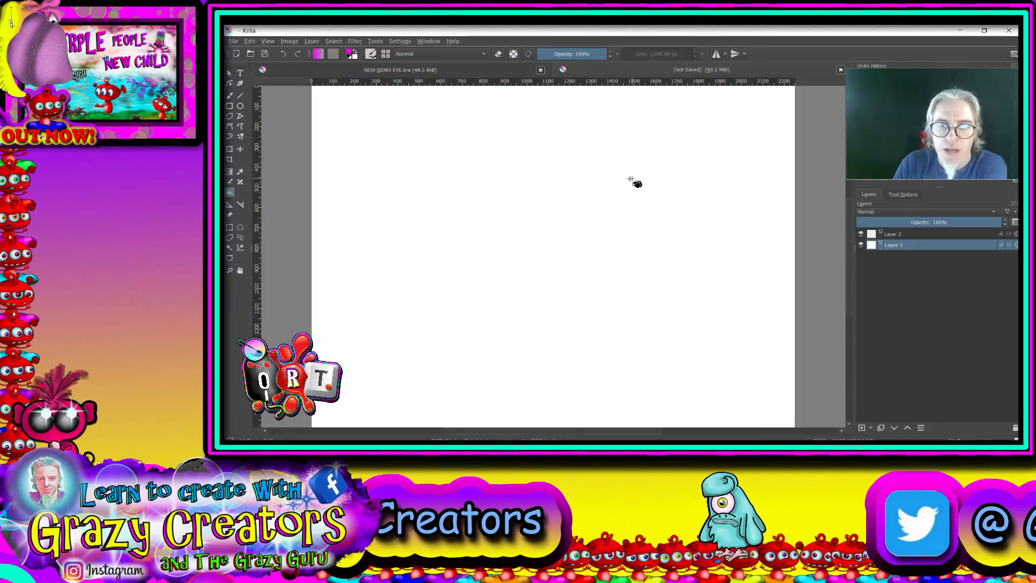
pyautogui.click(558, 222)
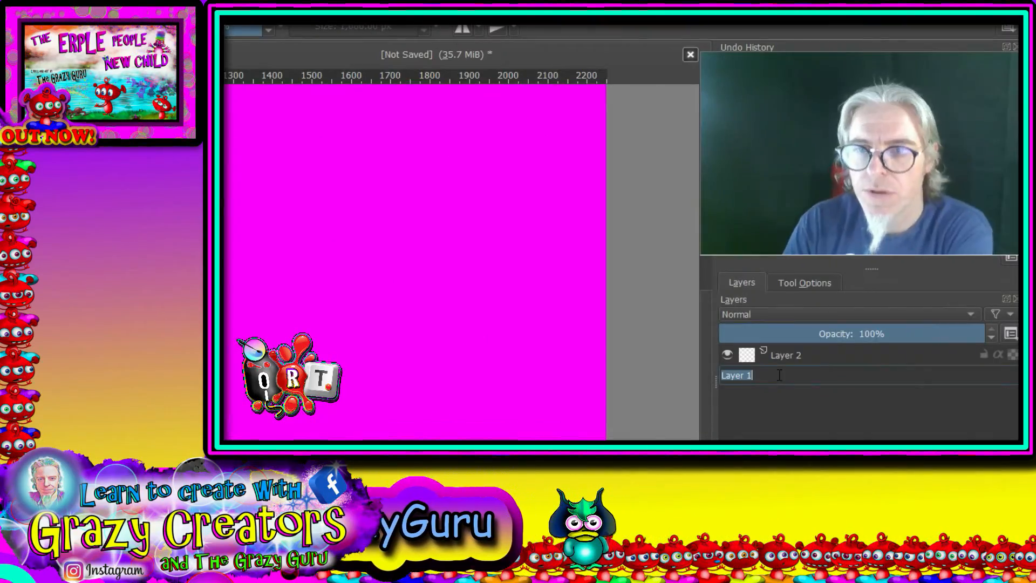
# Rename Layer 1 as BACKDROP and make Layer 2 the active layer.
pyautogui.doubleClick(890, 246)
pyautogui.write('BACKDR')
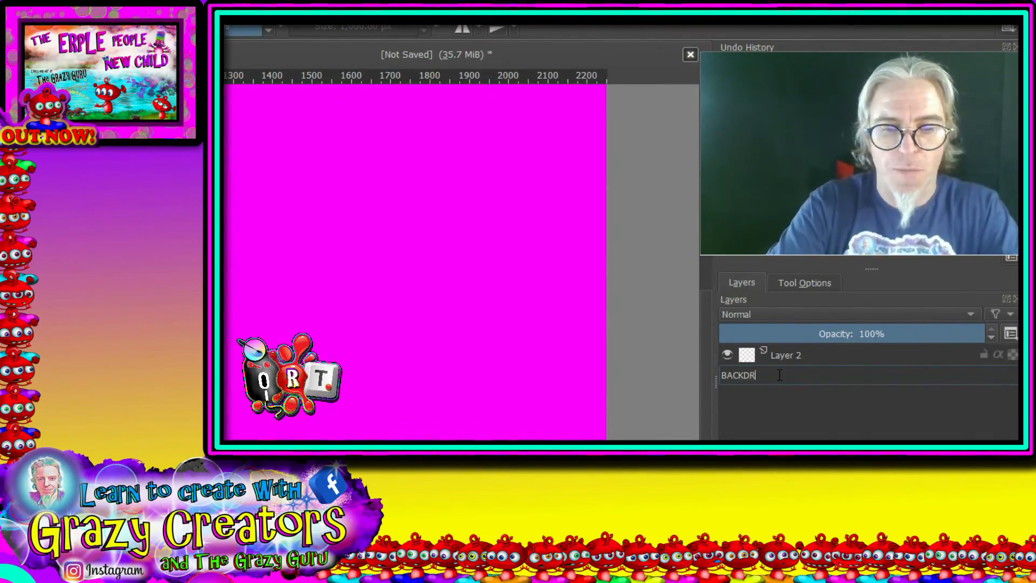
pyautogui.click(789, 355)
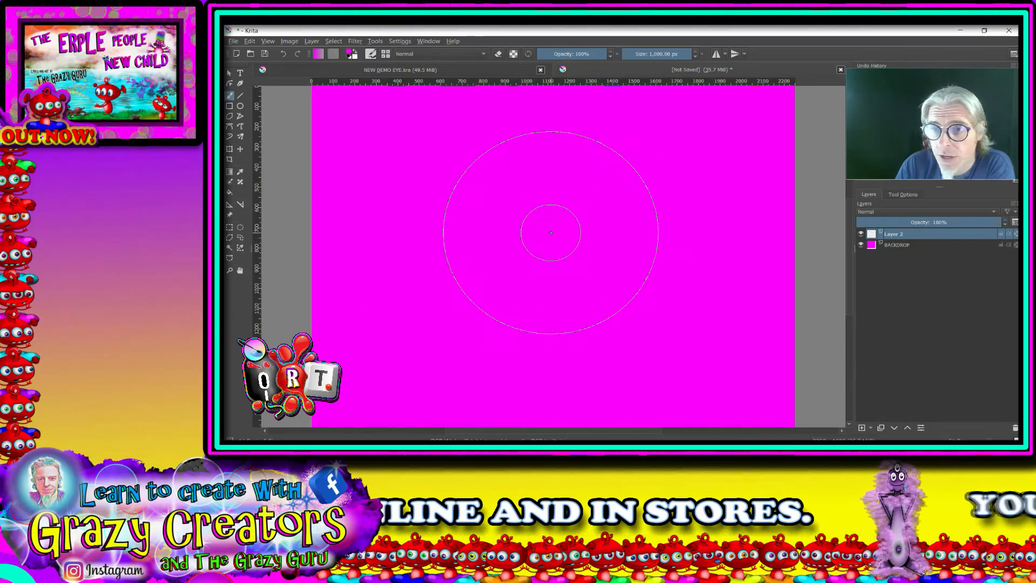
# Stamp a single black circle near the middle of the canvas on Layer 2 with the 1,000 px brush.
pyautogui.rightClick(552, 233)
pyautogui.click(557, 264)
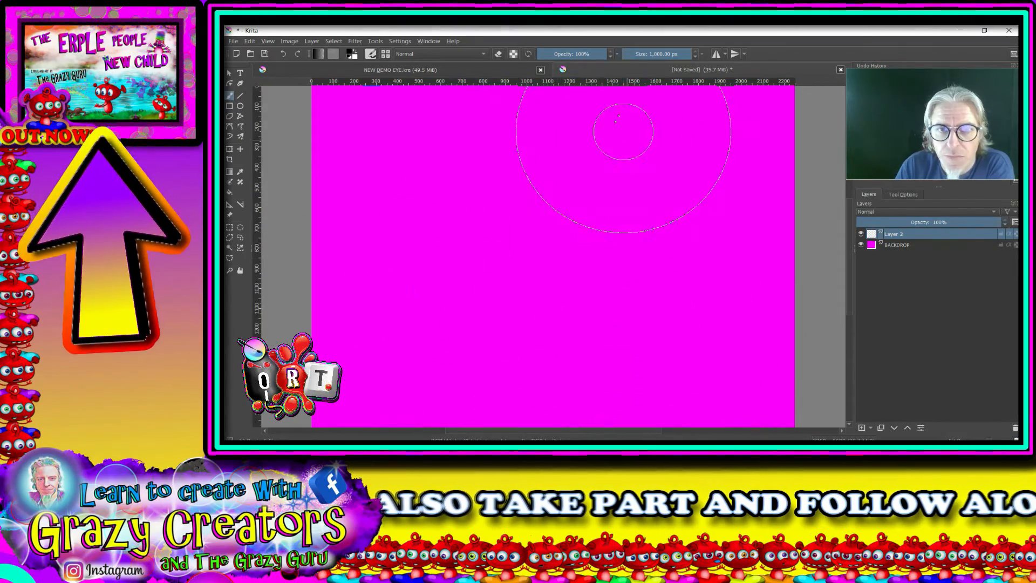
pyautogui.click(545, 254)
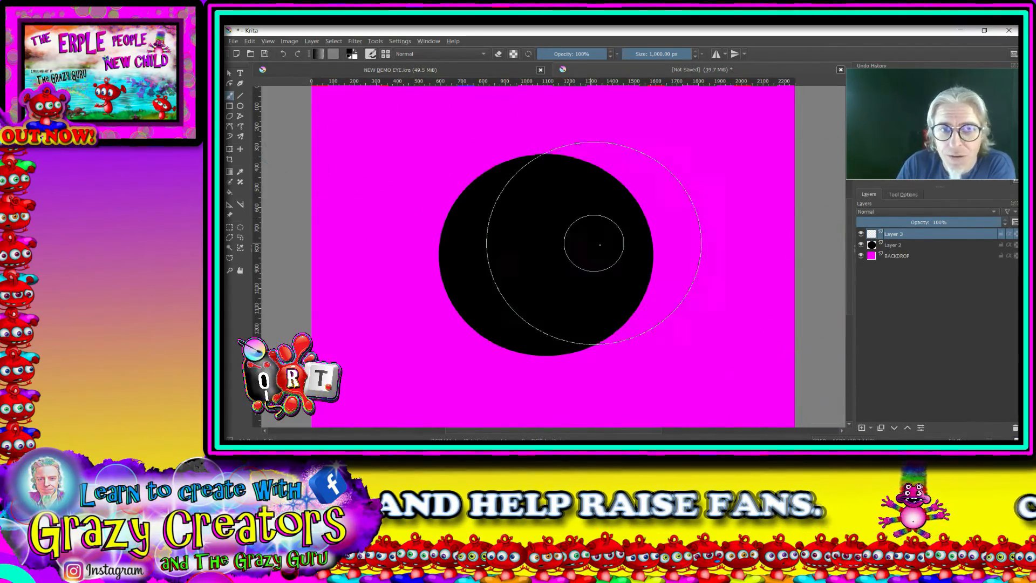
# Stamp a white circle with a 982.14 px brush on Layer 3, centred over the black circle to leave a thin outline.
pyautogui.rightClick(574, 247)
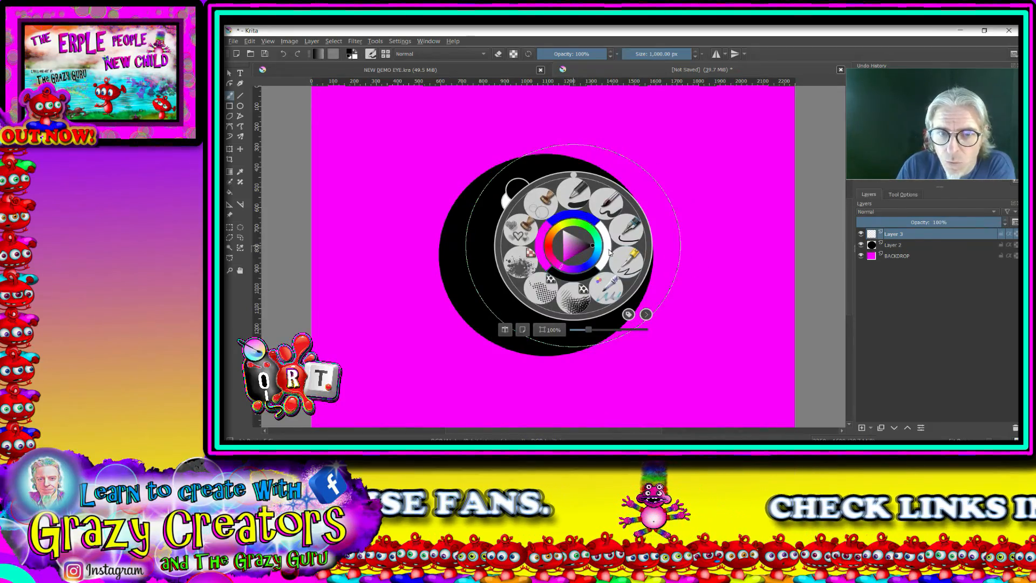
pyautogui.click(609, 252)
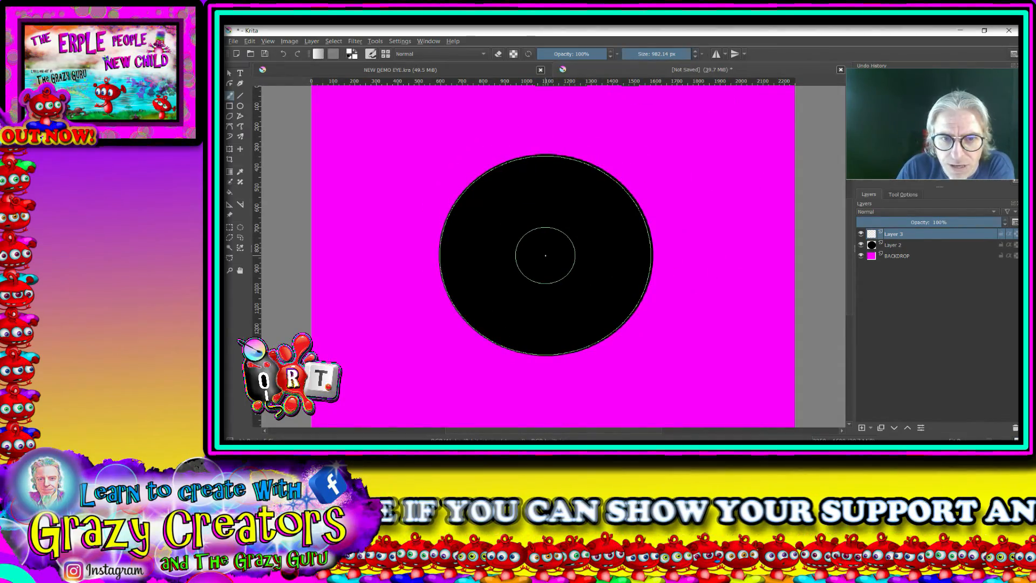
pyautogui.click(546, 255)
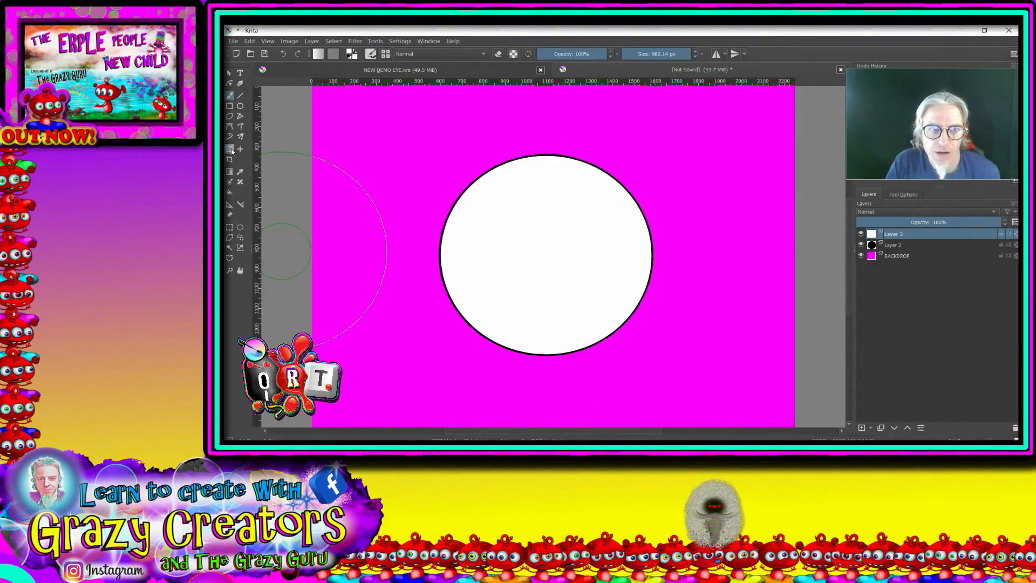
# Activate Transform on the white circle and examine the selection and grouping commands available for Layer 3.
pyautogui.click(231, 149)
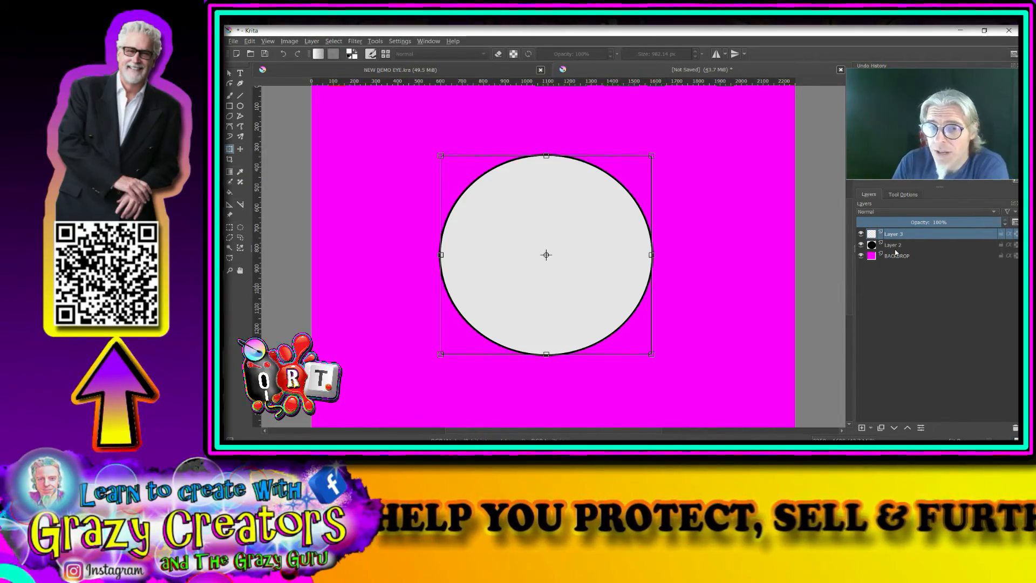
pyautogui.moveTo(896, 252)
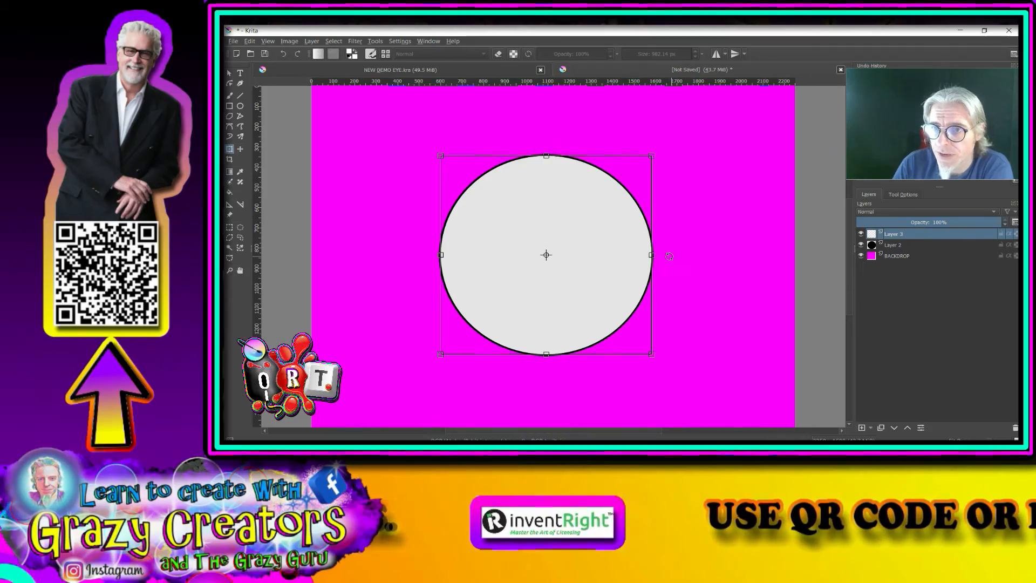
pyautogui.rightClick(898, 236)
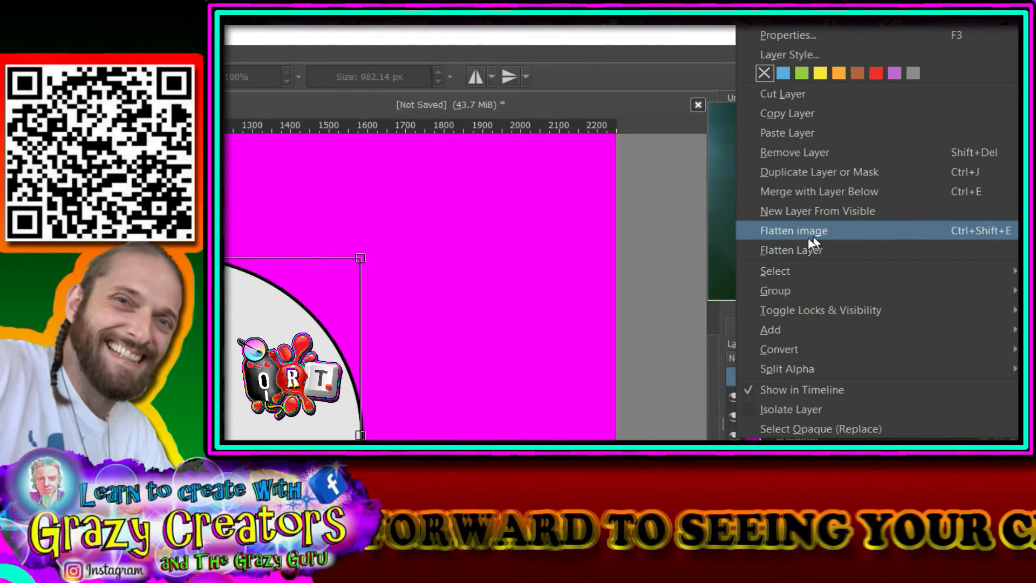
pyautogui.moveTo(778, 271)
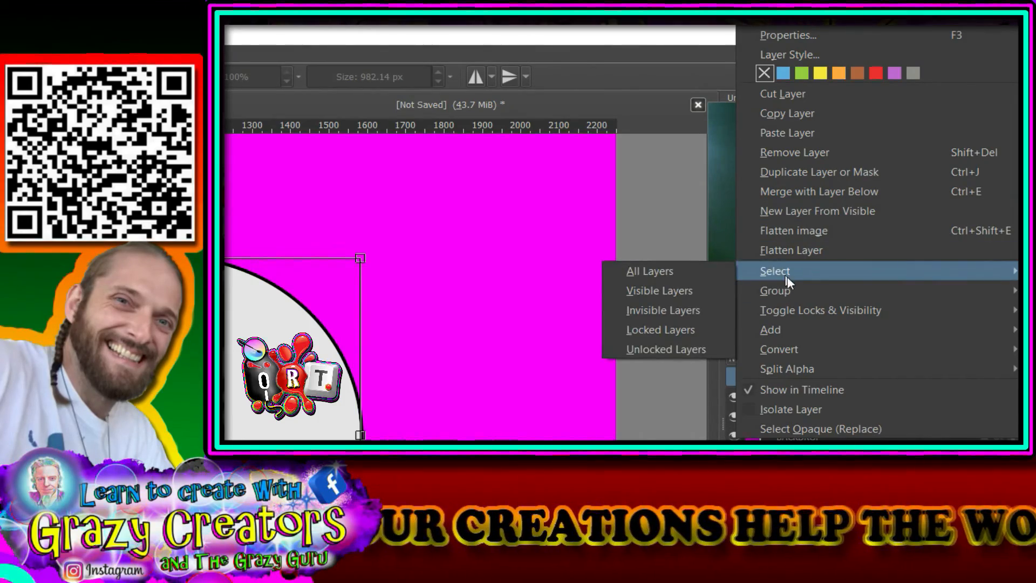
pyautogui.moveTo(789, 291)
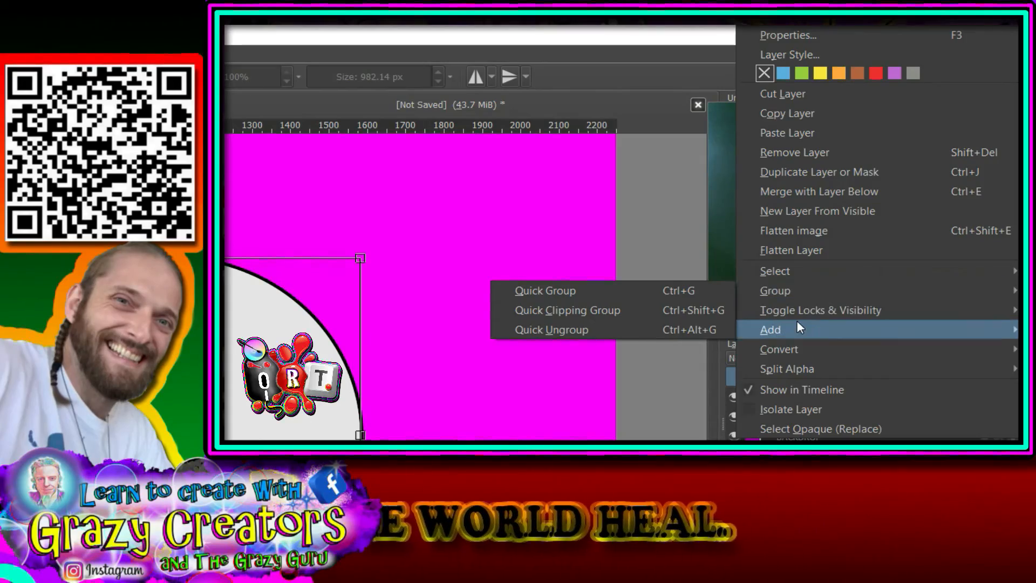
pyautogui.moveTo(796, 320)
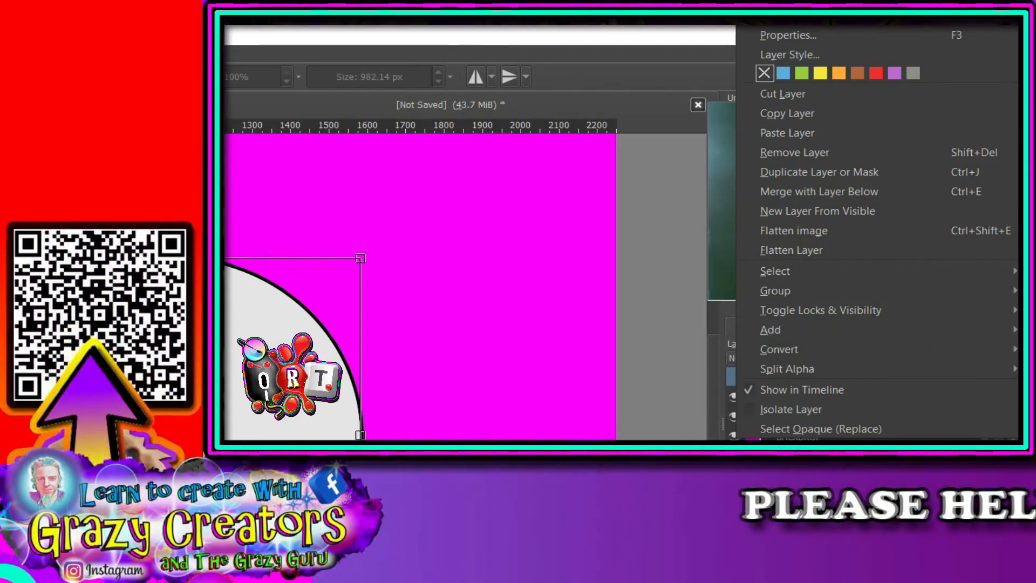
pyautogui.press('Escape')
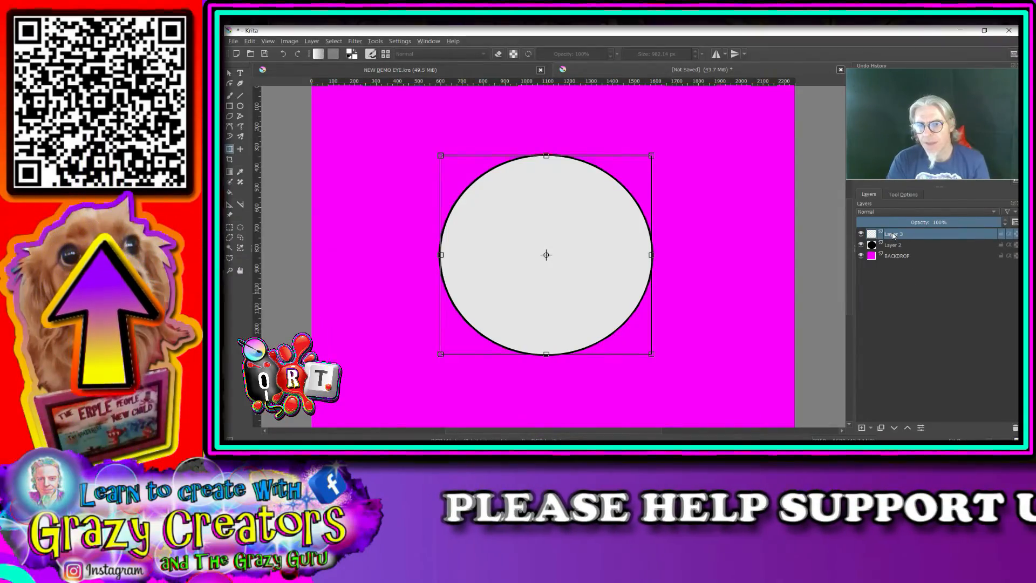
# Put Layer 3 into a new group with Quick Group and move Layer 2 into that group below Layer 3.
pyautogui.moveTo(894, 237)
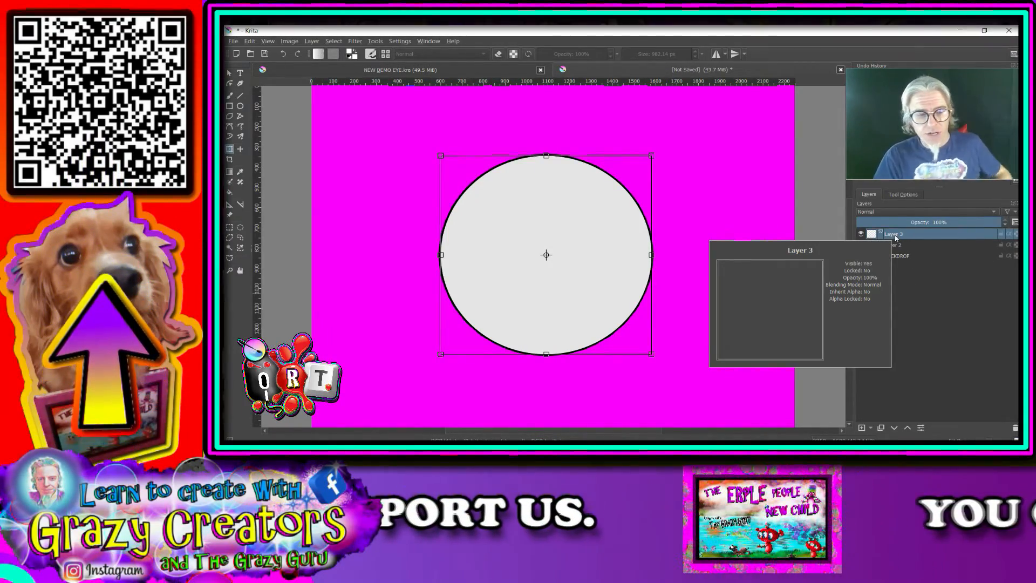
pyautogui.click(889, 260)
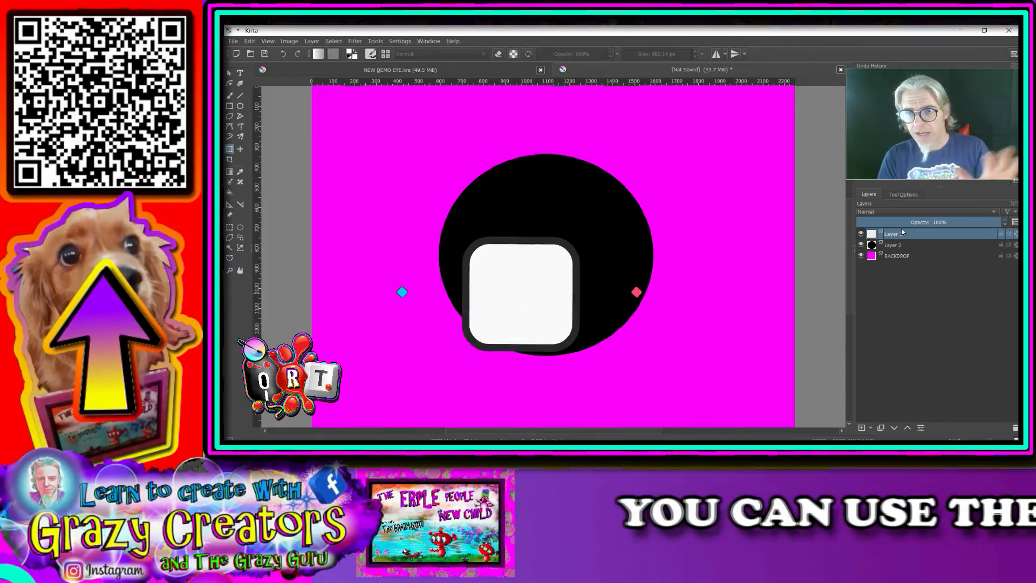
pyautogui.hotkey('ctrl', 'g')
pyautogui.rightClick(889, 236)
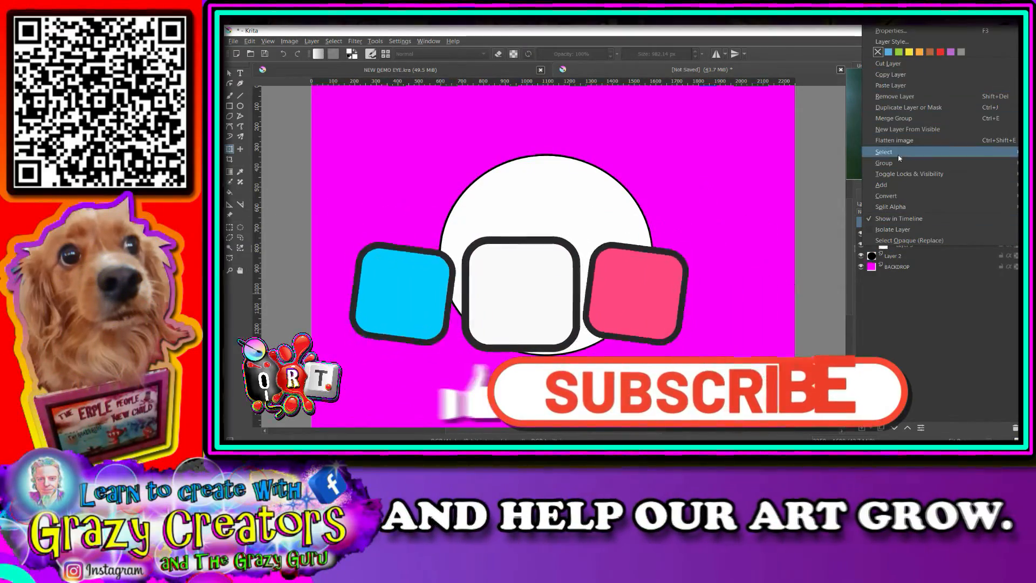
pyautogui.moveTo(866, 165)
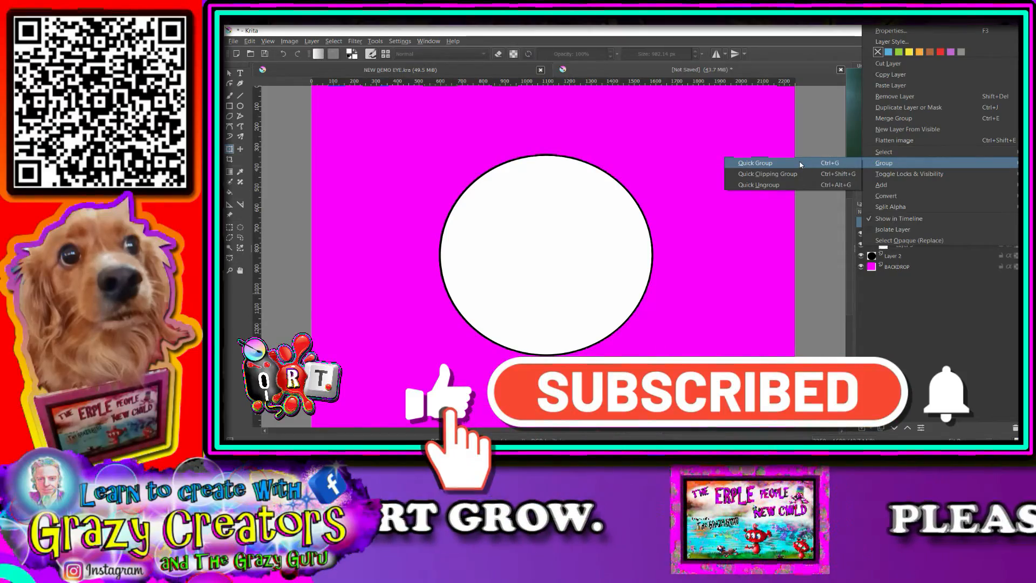
pyautogui.click(841, 167)
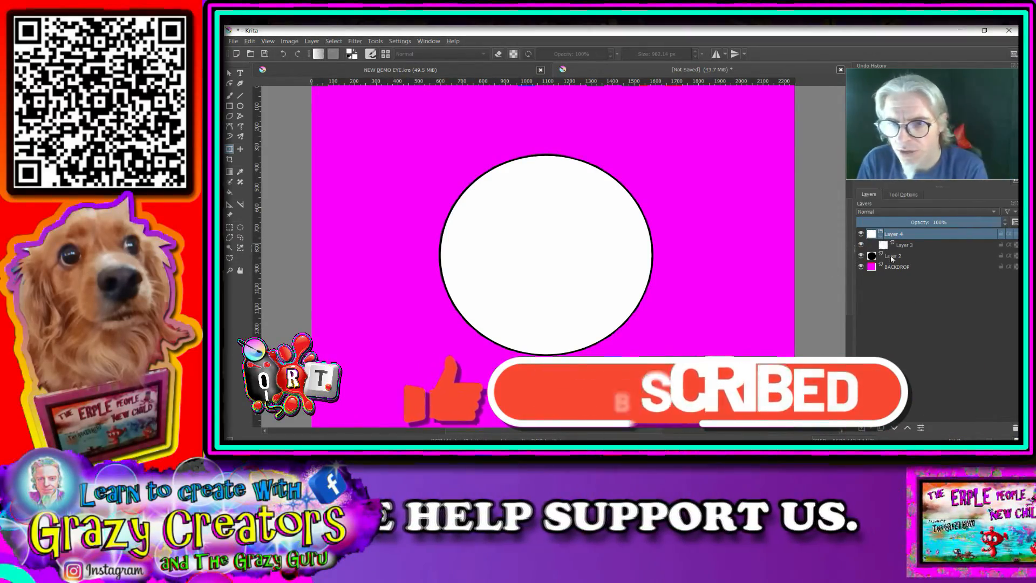
pyautogui.moveTo(897, 258)
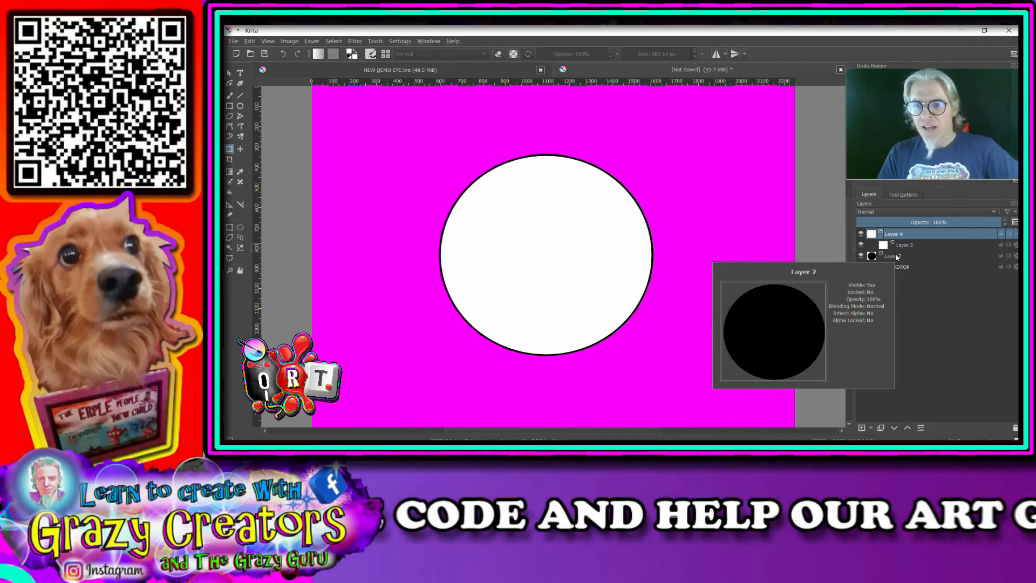
pyautogui.click(899, 259)
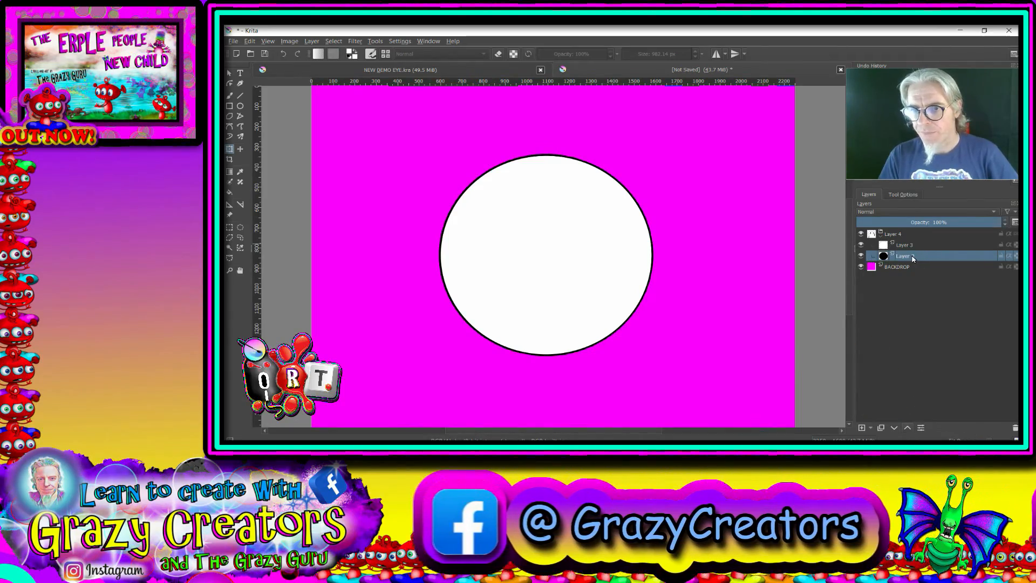
# Rename the group holding both circle layers as EYE BALL, make BACKDROP the active layer, and leave the group collapsed.
pyautogui.moveTo(896, 249)
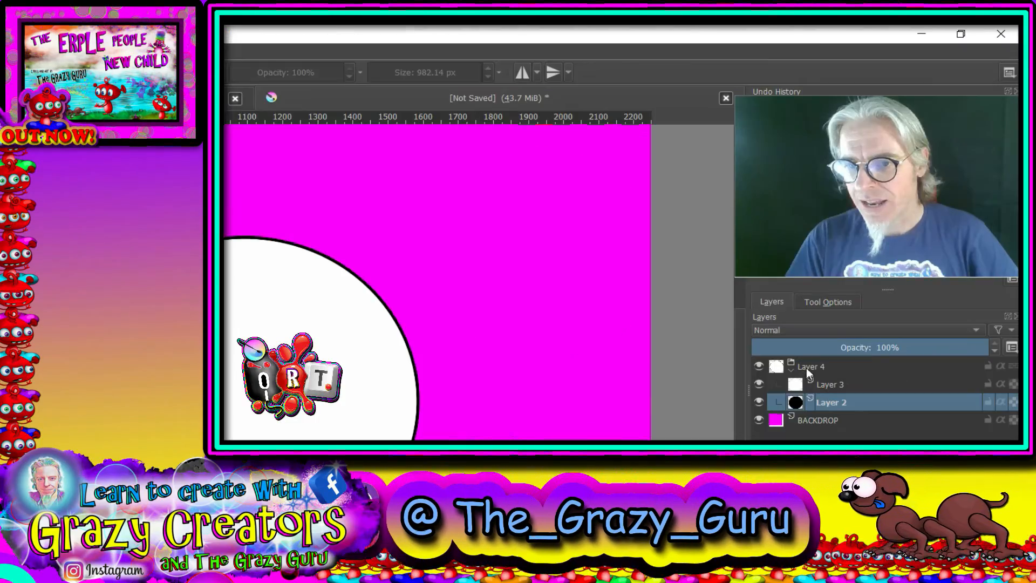
pyautogui.moveTo(895, 233)
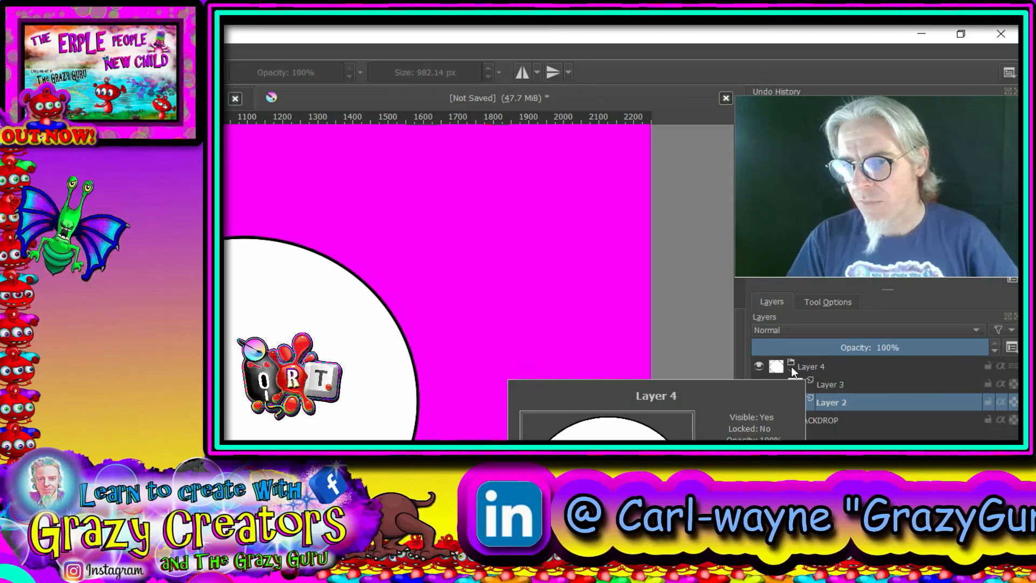
pyautogui.click(791, 367)
pyautogui.doubleClick(815, 365)
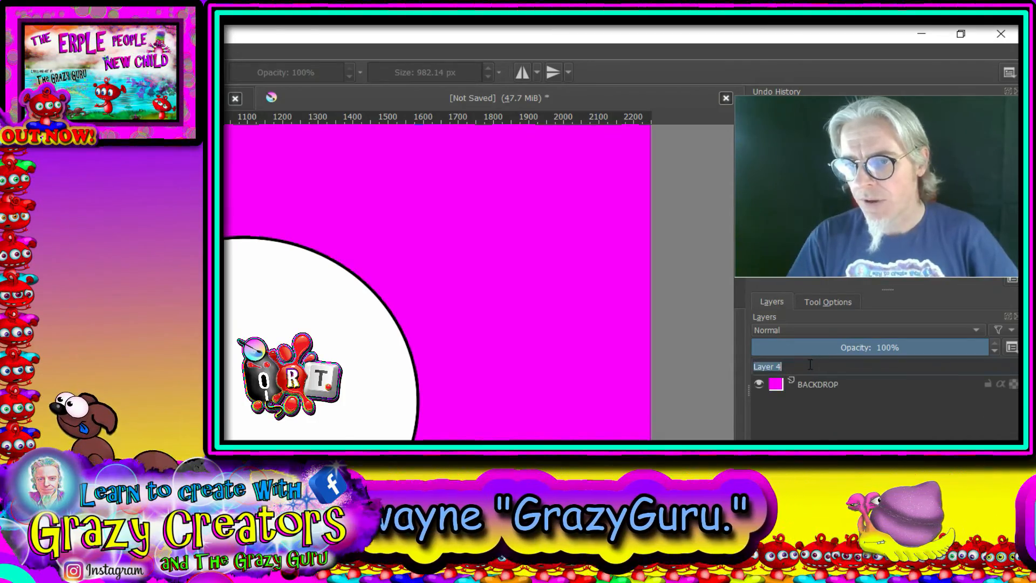
pyautogui.moveTo(811, 364)
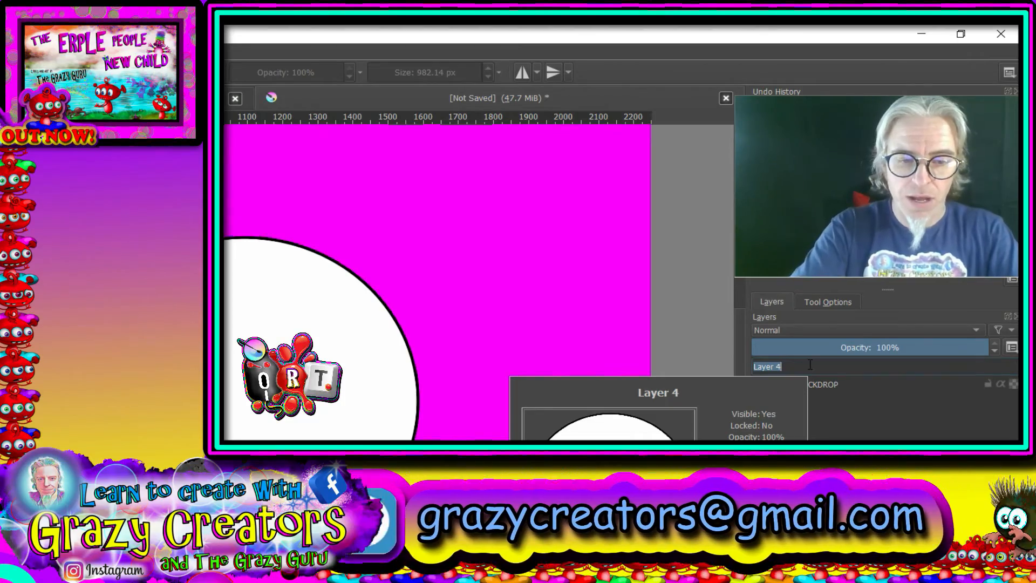
pyautogui.write('EYE BA')
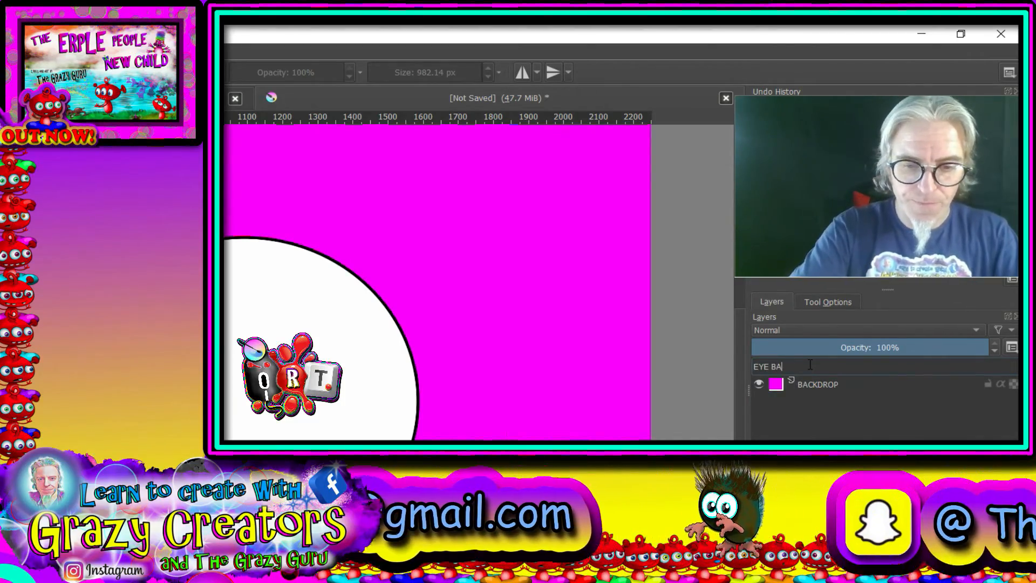
pyautogui.write('LL')
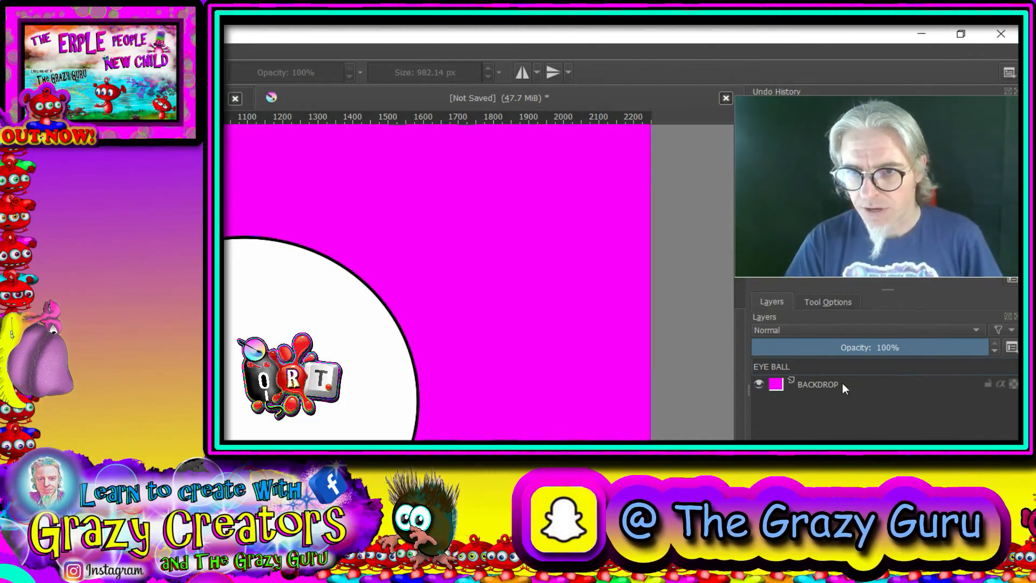
pyautogui.click(837, 385)
pyautogui.click(793, 369)
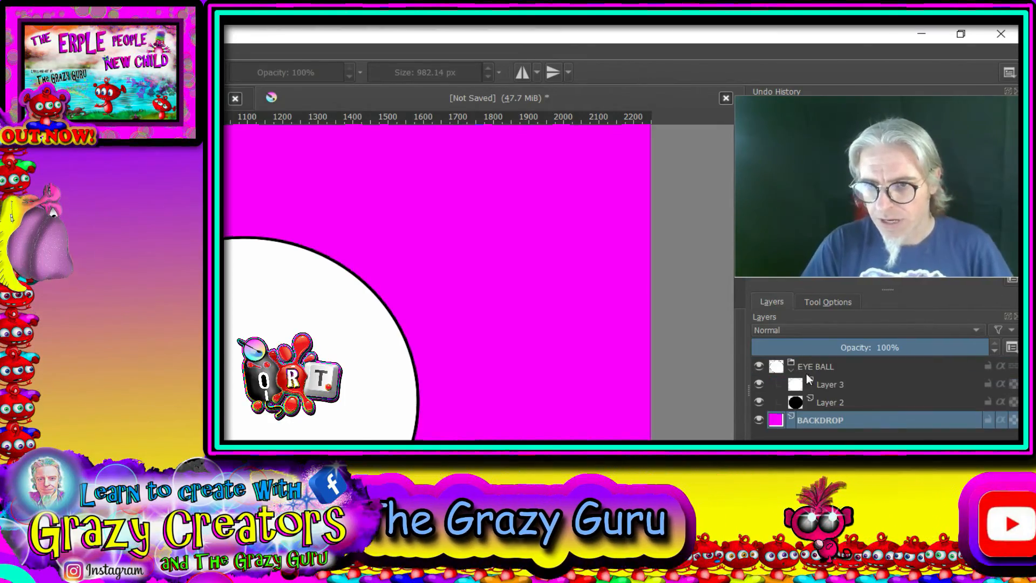
pyautogui.click(792, 369)
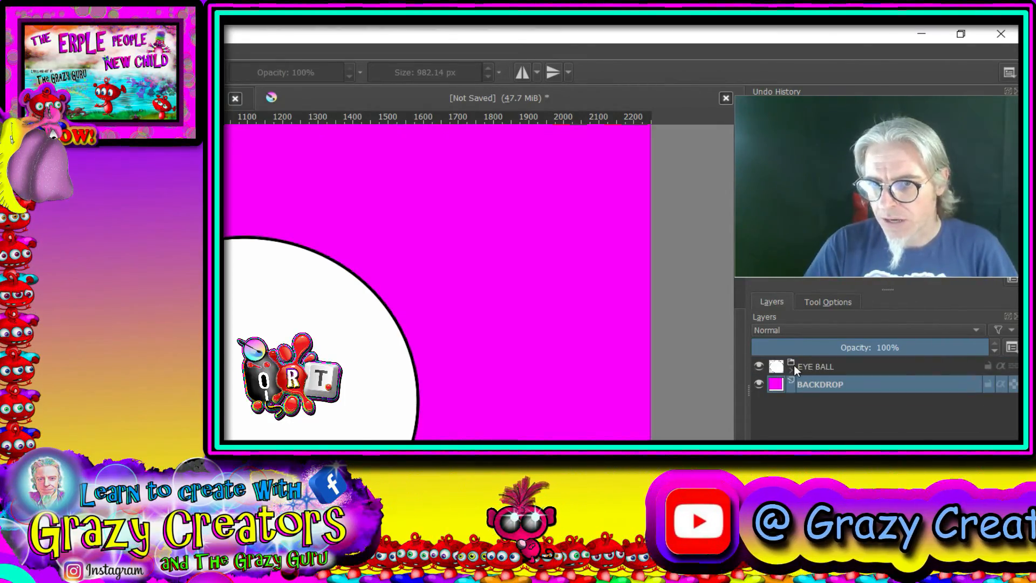
# Move the whole EYE BALL group with Transform closer to the canvas centre and add a new paint layer above the group.
pyautogui.click(792, 367)
pyautogui.click(836, 385)
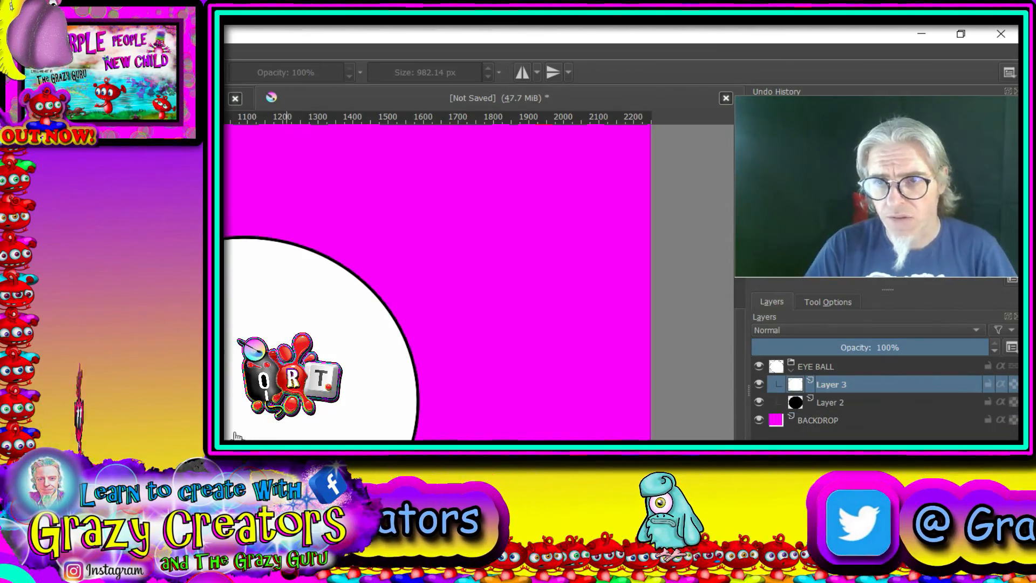
pyautogui.click(808, 366)
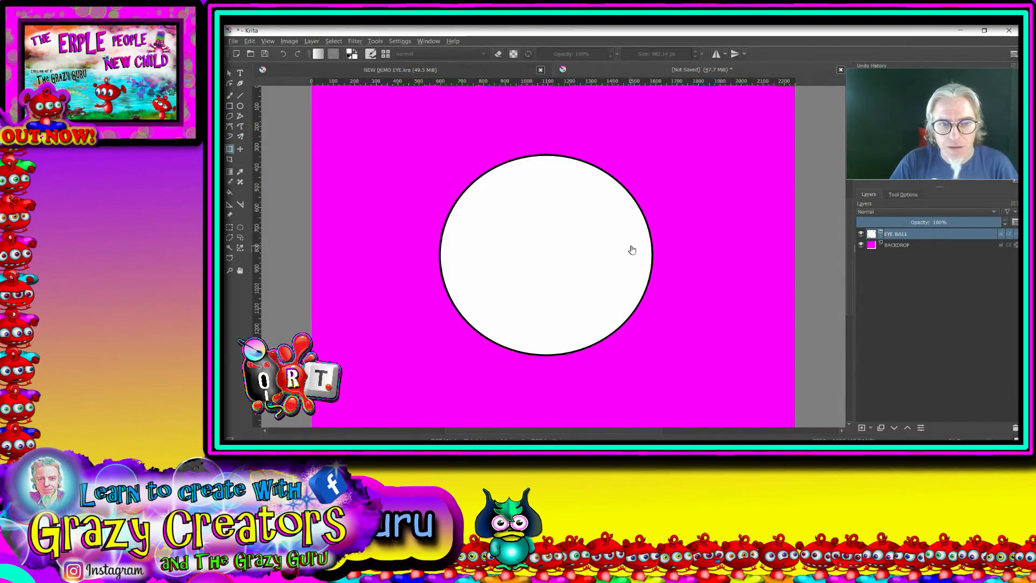
pyautogui.moveTo(632, 250); pyautogui.dragTo(599, 209)
pyautogui.scroll(-2, 650, 206)
pyautogui.scroll(2, 650, 206)
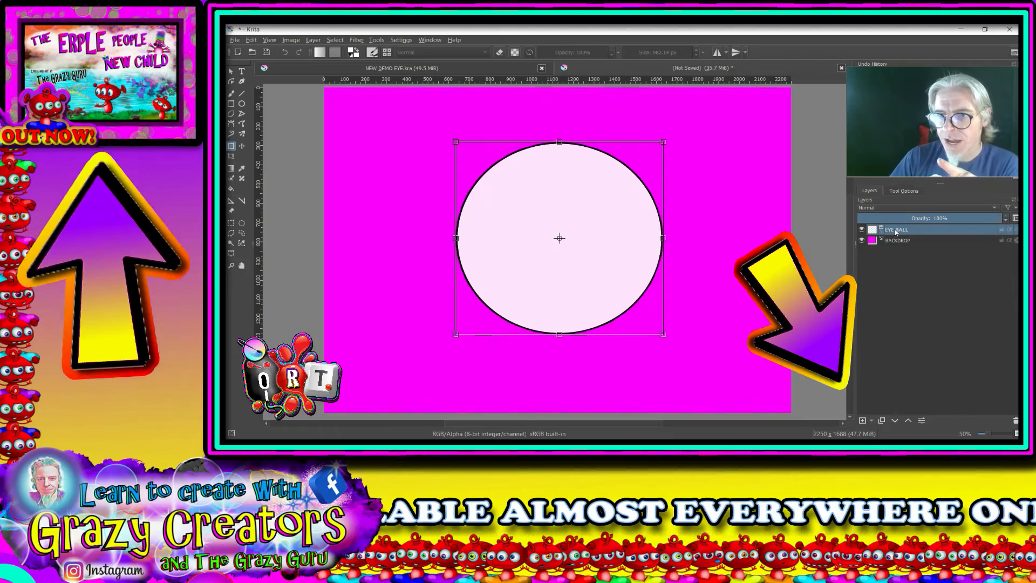
pyautogui.click(862, 422)
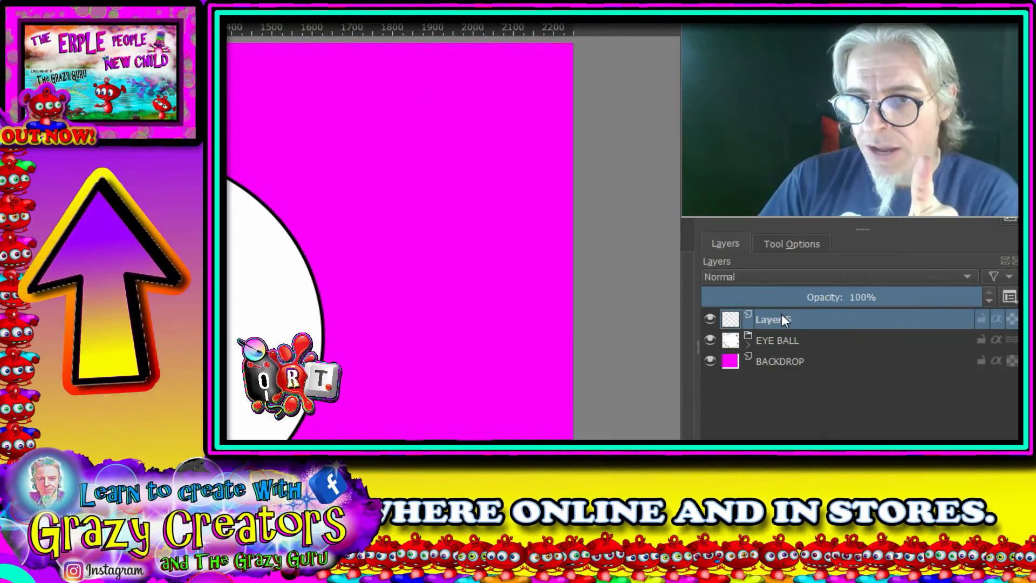
pyautogui.click(748, 342)
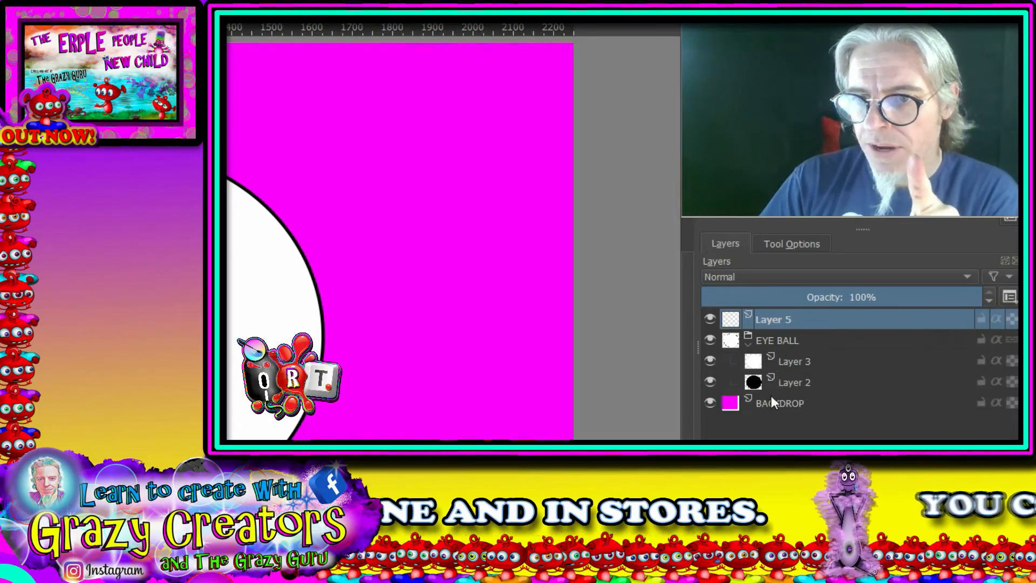
pyautogui.hotkey('ctrl', 'pagedown')
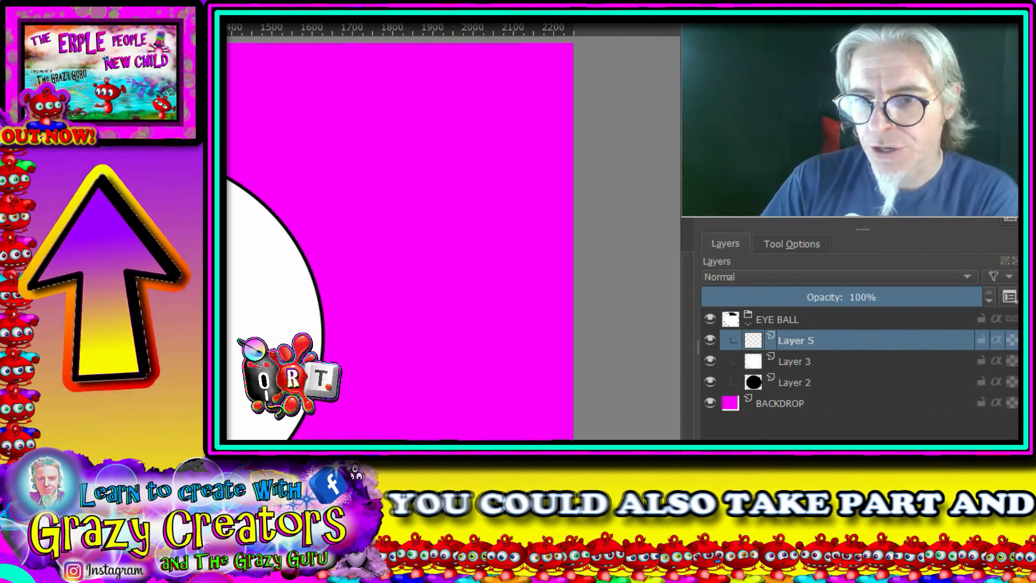
pyautogui.hotkey('ctrl', 'pageup')
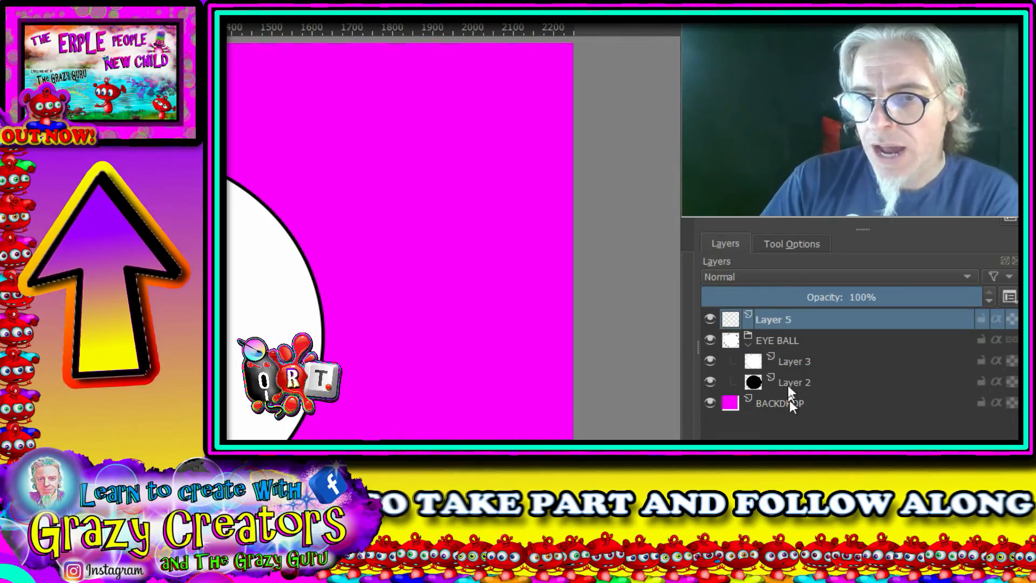
pyautogui.moveTo(781, 323); pyautogui.dragTo(802, 373)
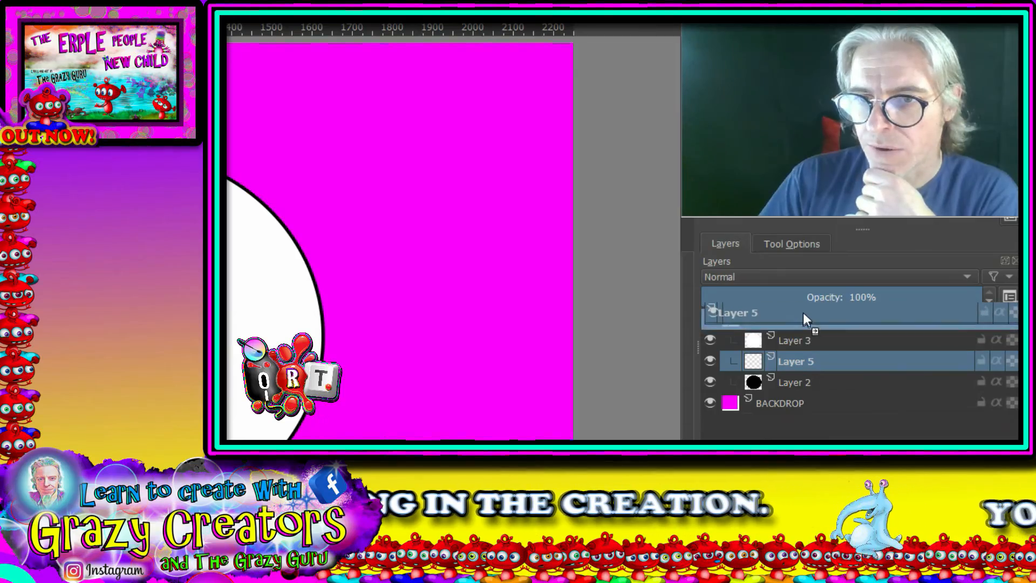
pyautogui.hotkey('ctrl', 'z')
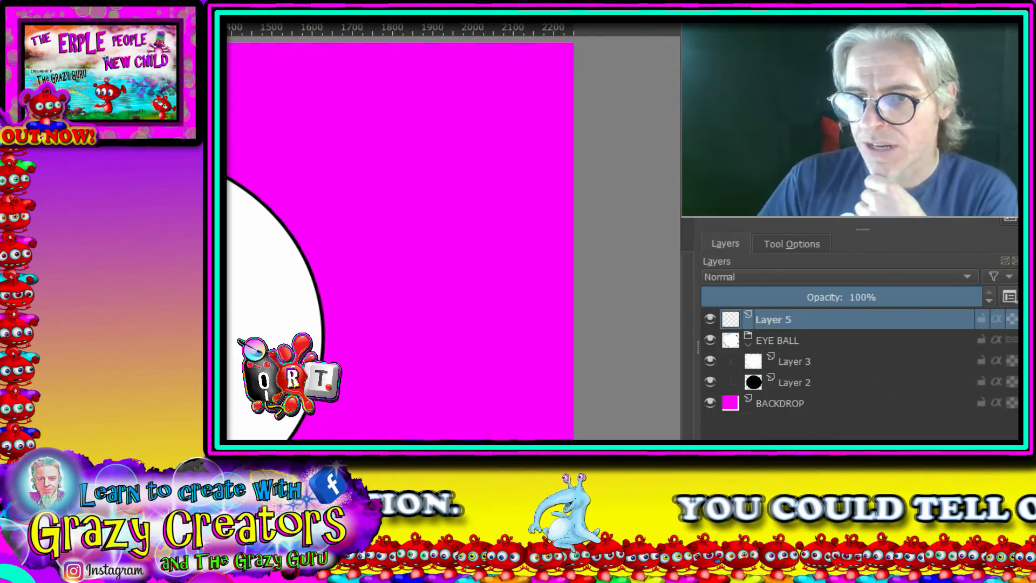
pyautogui.moveTo(752, 340)
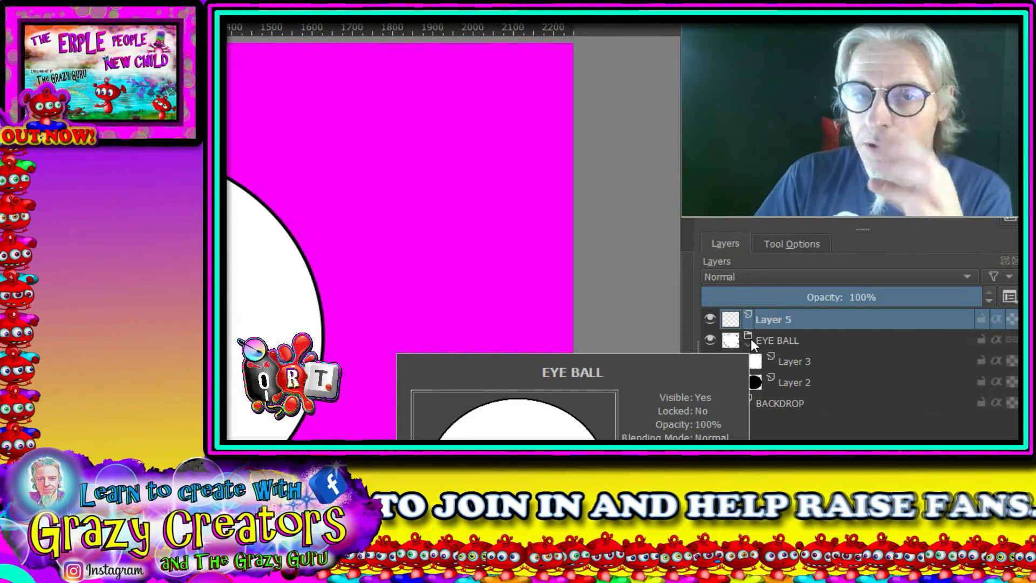
pyautogui.click(750, 338)
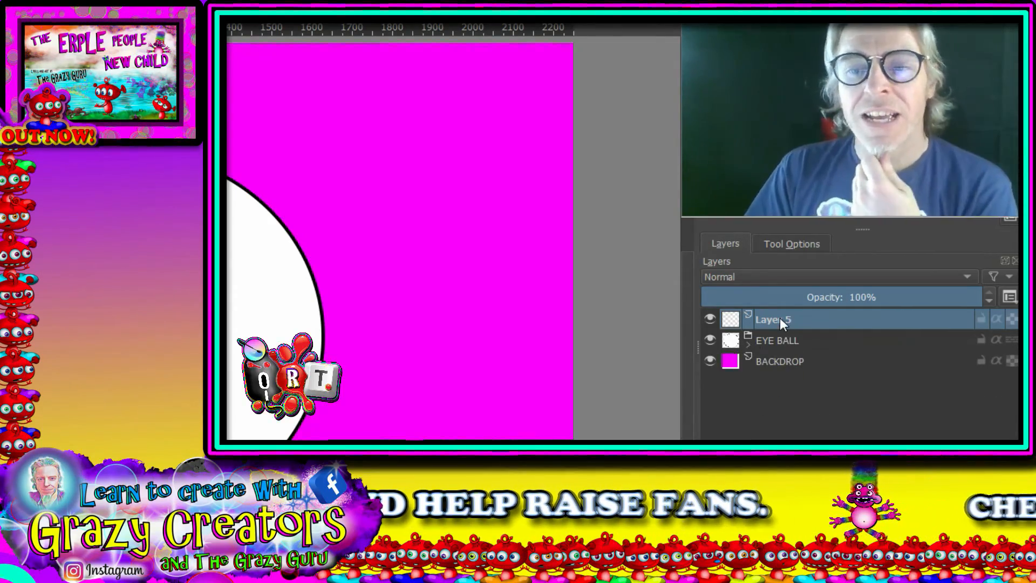
# Choose the b) Basic-5 Size brush for Layer 5 and look through the full list of brush presets.
pyautogui.moveTo(780, 318)
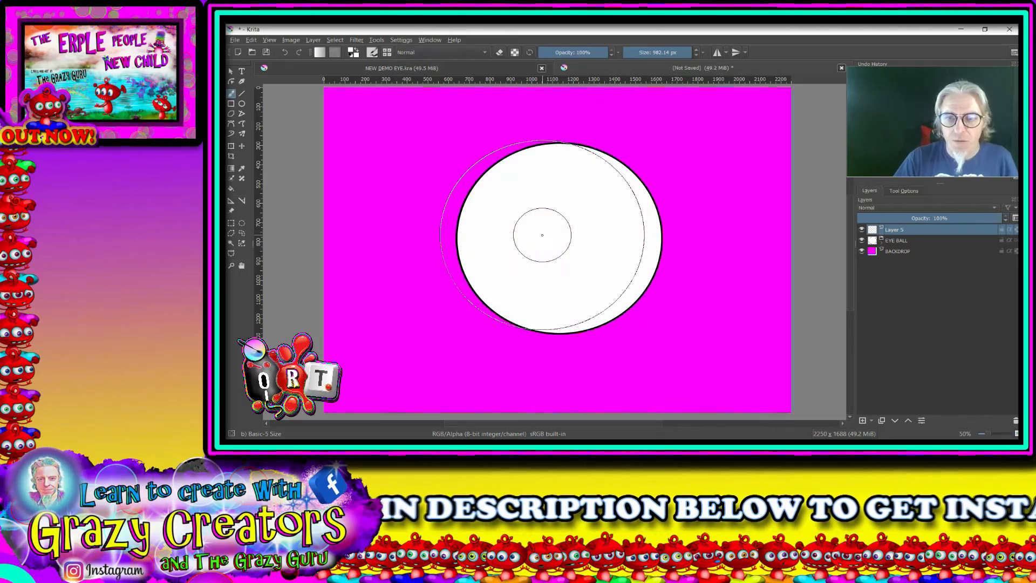
pyautogui.rightClick(544, 238)
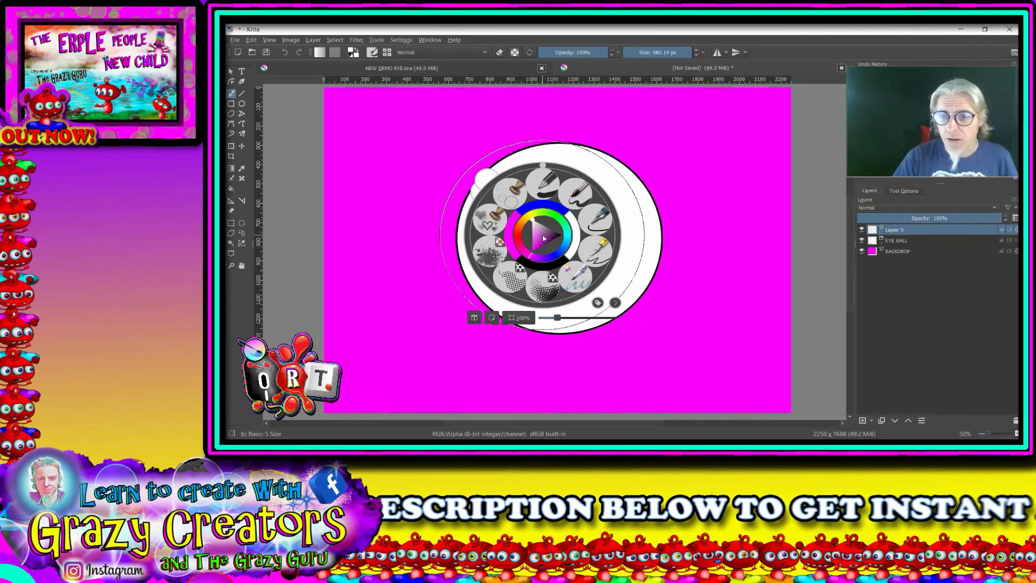
pyautogui.click(583, 193)
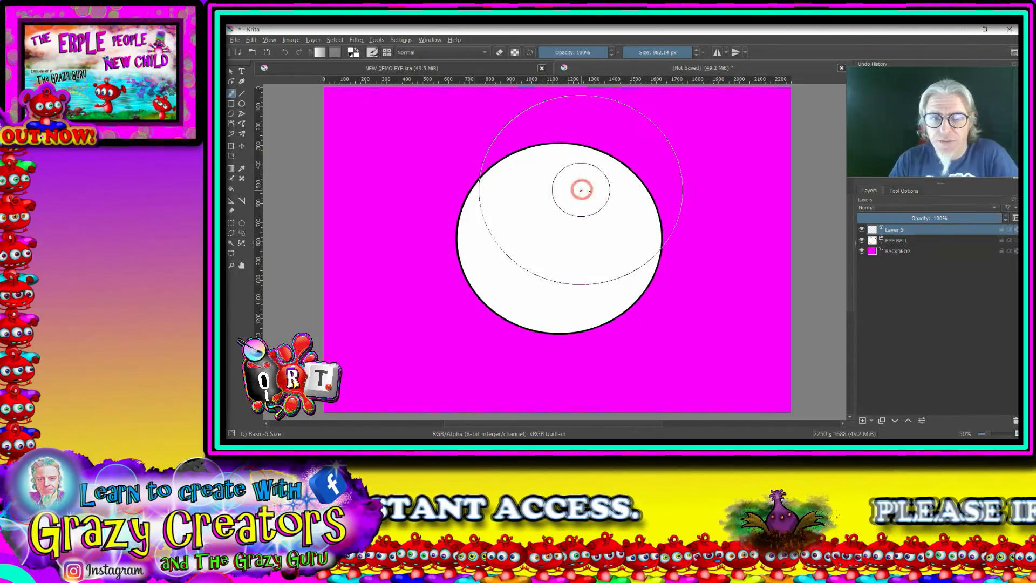
pyautogui.click(388, 52)
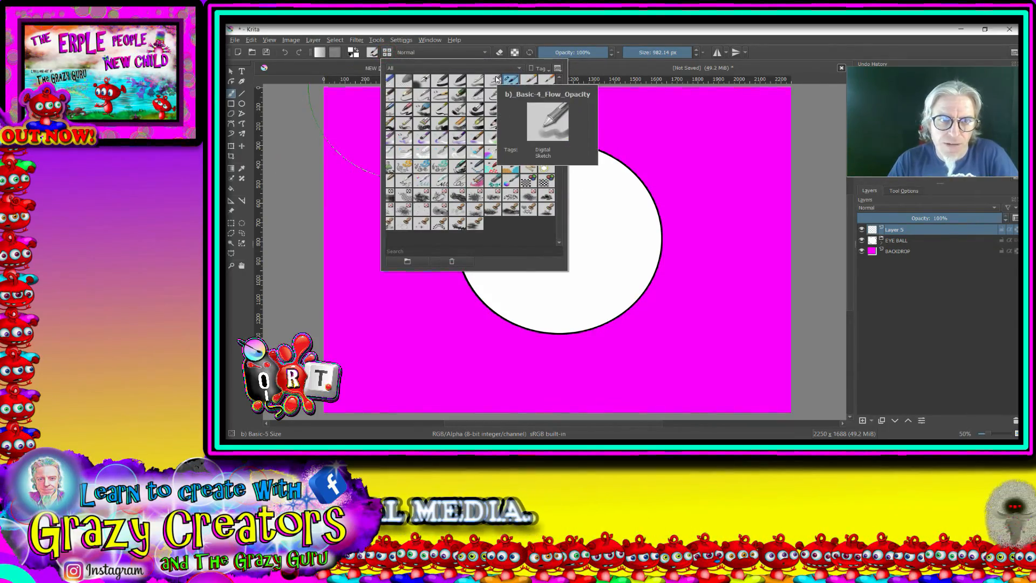
pyautogui.click(411, 249)
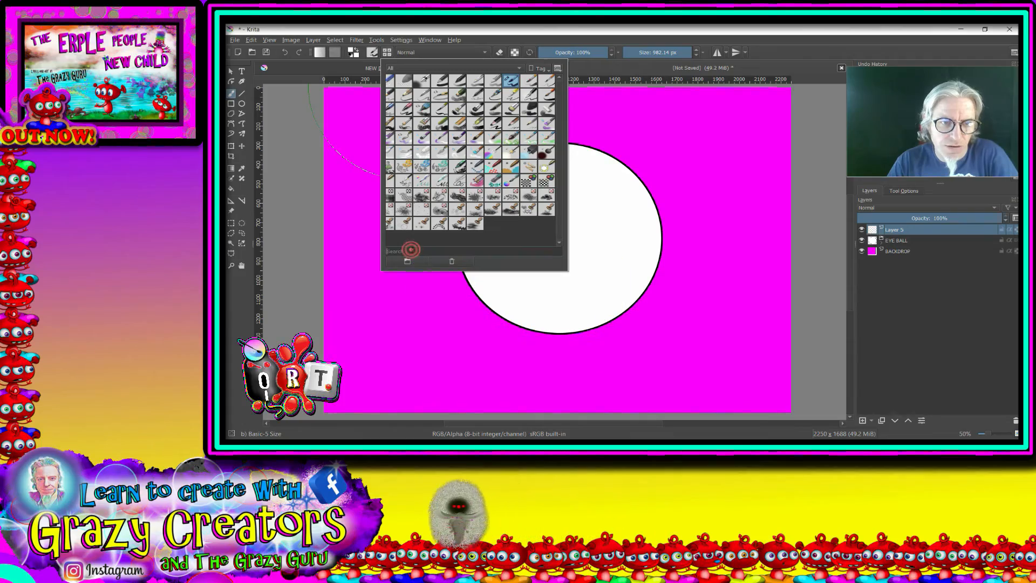
pyautogui.click(614, 144)
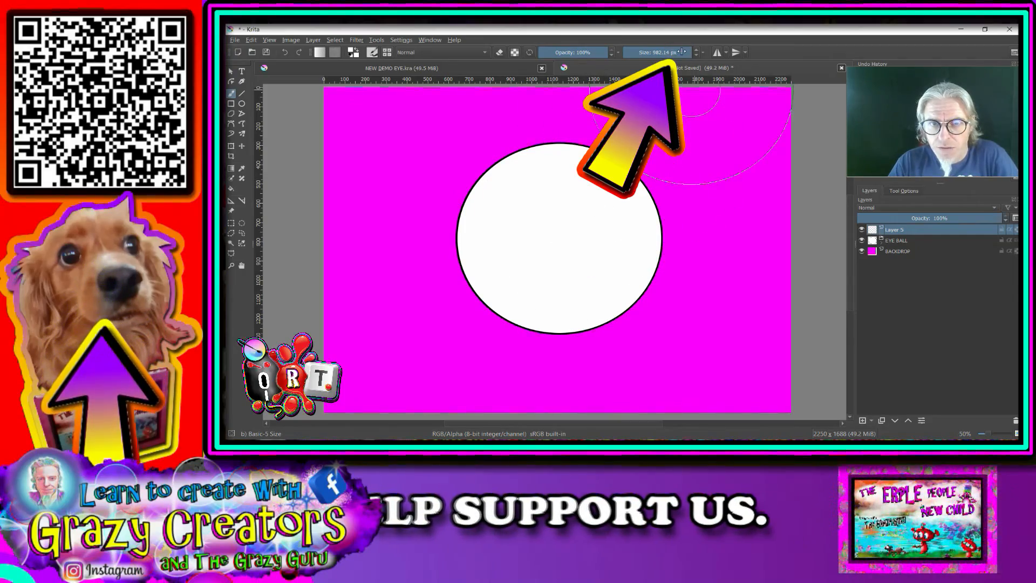
# Stamp a blue iris circle on Layer 5 with a 471.72 px brush, centred on the white eyeball.
pyautogui.moveTo(671, 52); pyautogui.dragTo(679, 52)
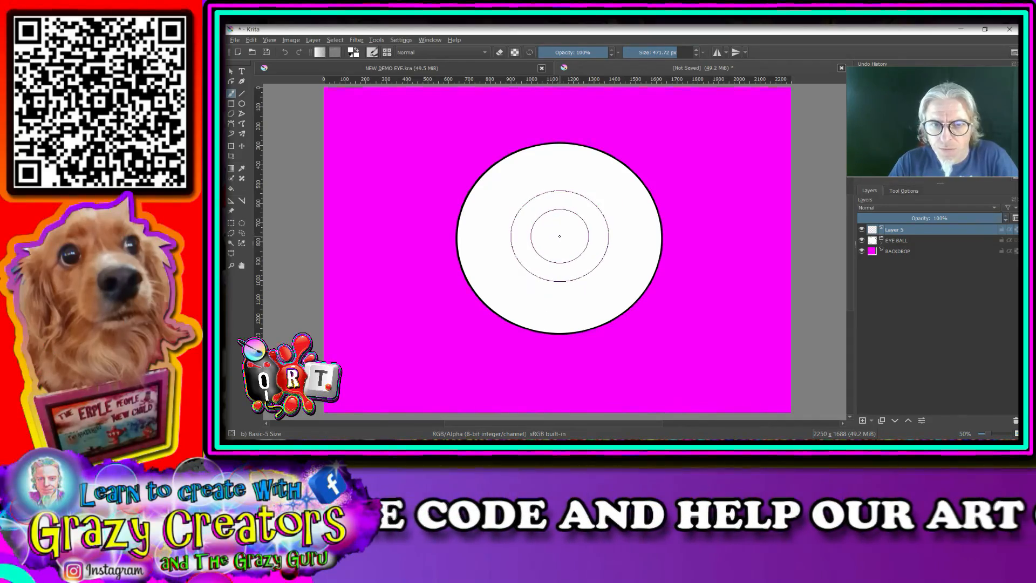
pyautogui.rightClick(698, 172)
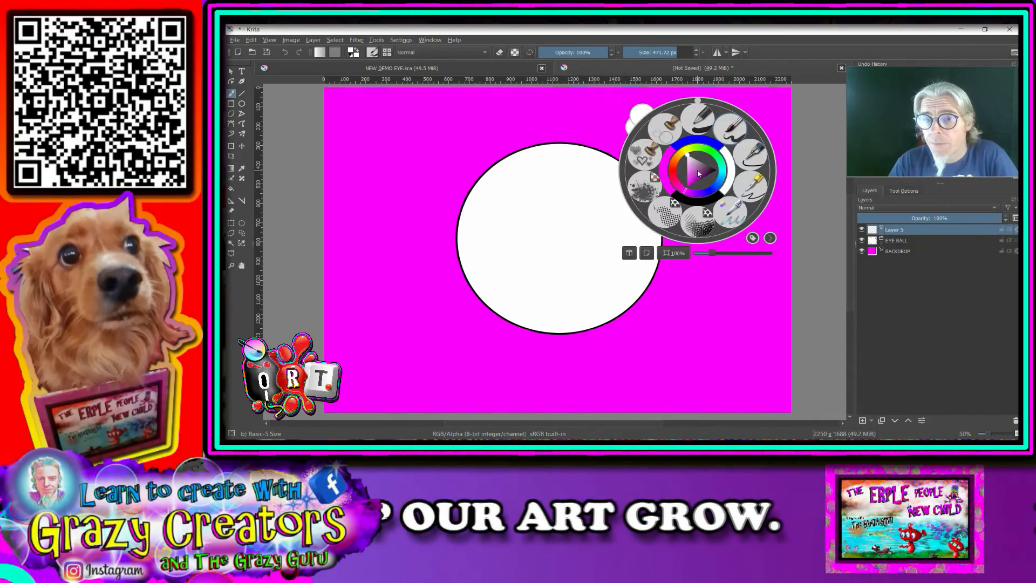
pyautogui.click(704, 141)
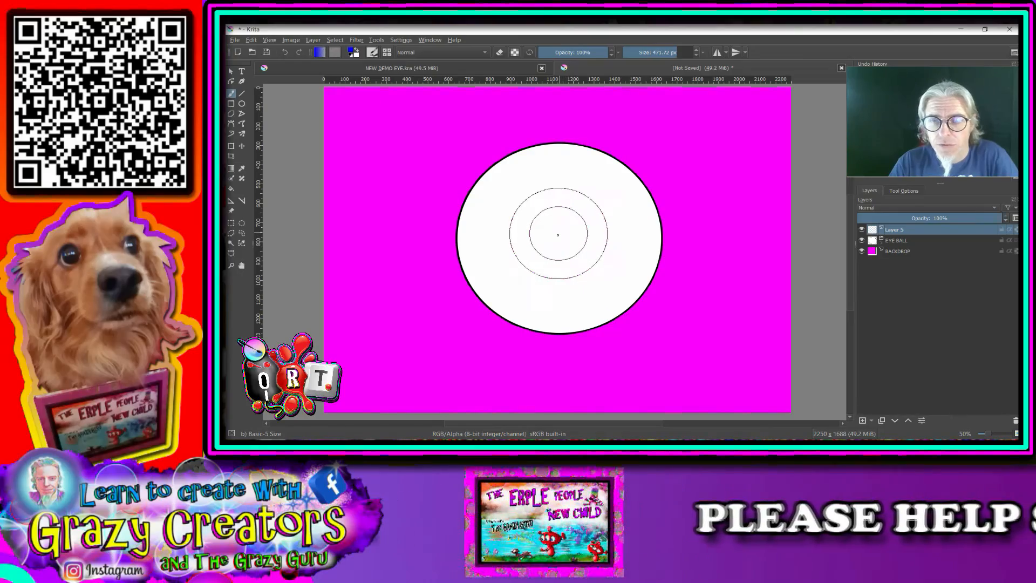
pyautogui.click(561, 238)
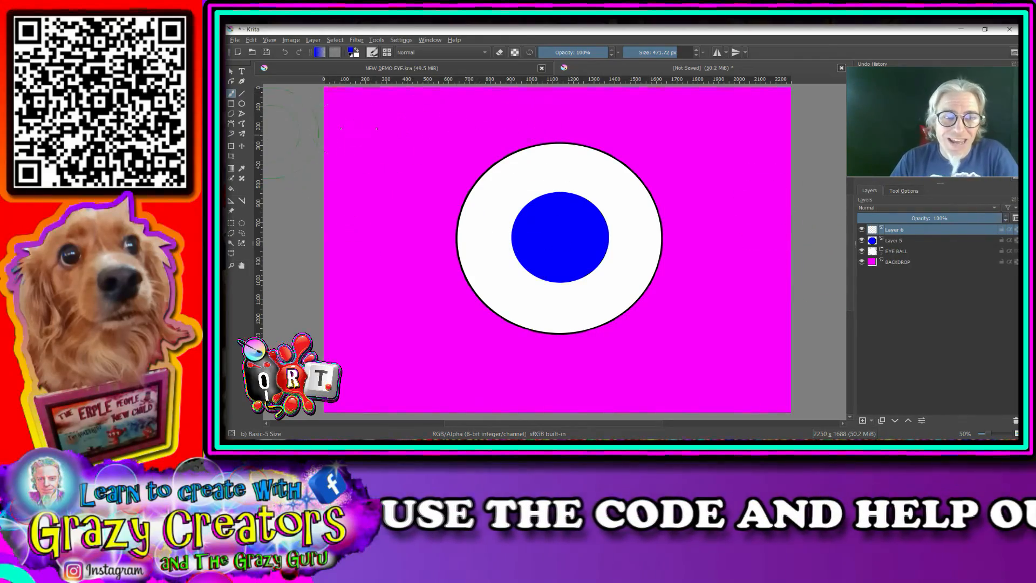
# Stamp a black pupil on Layer 6 with a brush of about 344 px, centred on the blue iris, and activate Transform on it.
pyautogui.rightClick(599, 170)
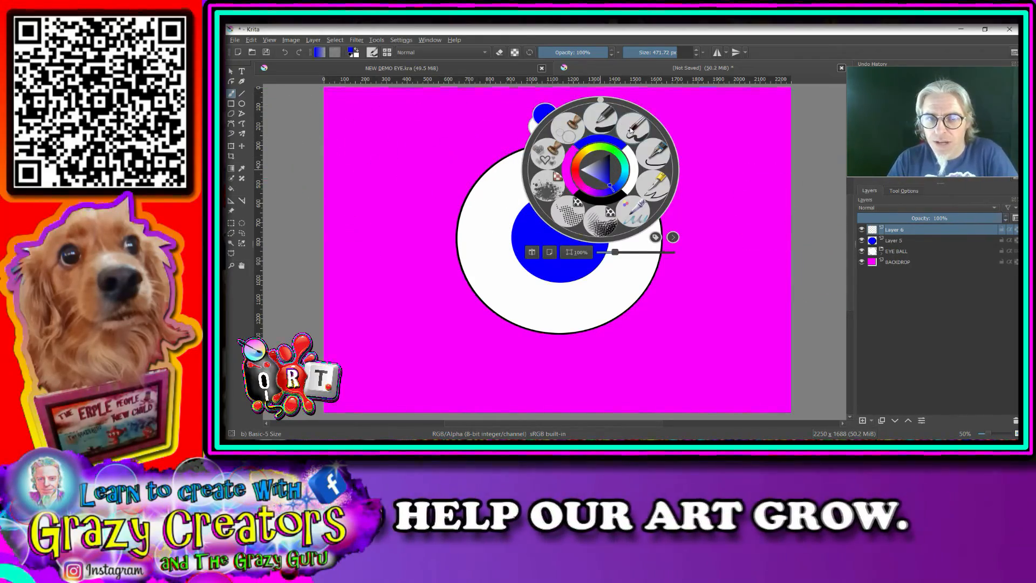
pyautogui.click(774, 132)
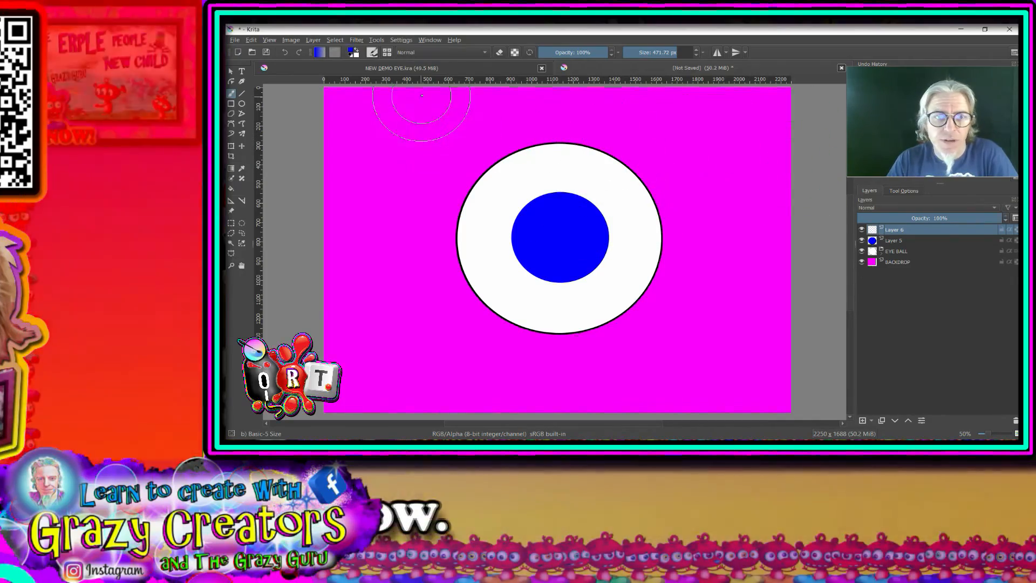
pyautogui.rightClick(515, 171)
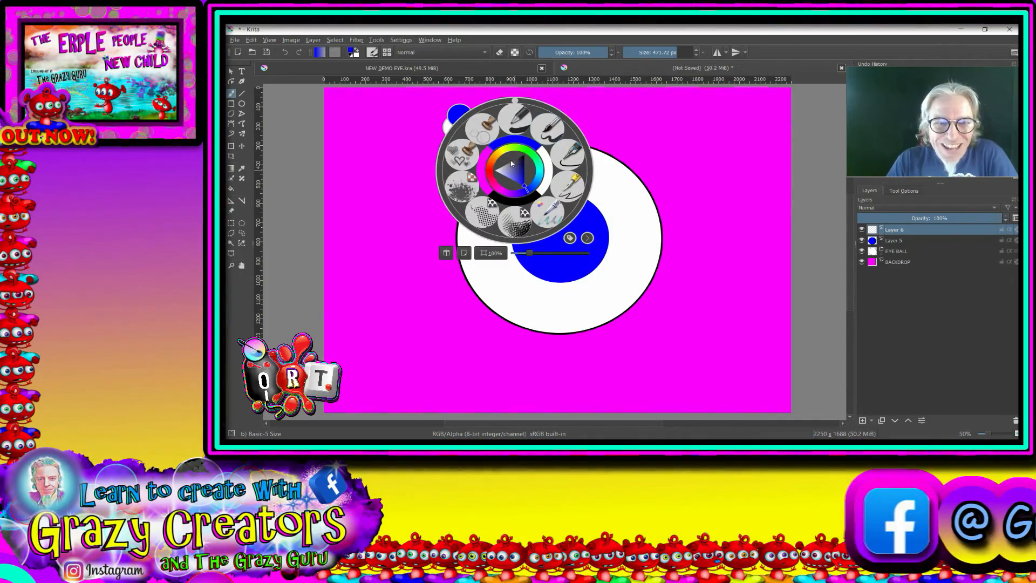
pyautogui.click(522, 203)
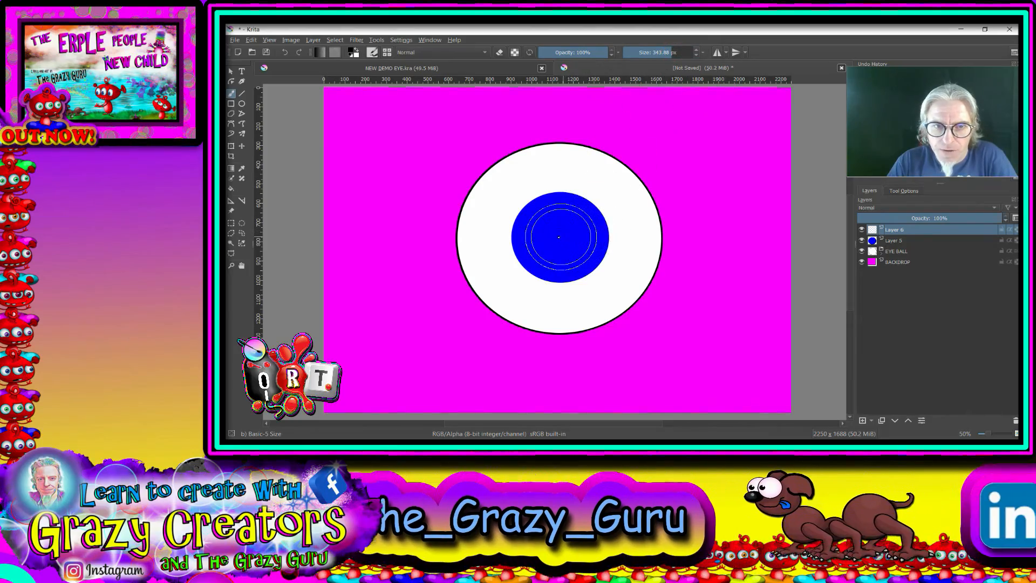
pyautogui.moveTo(561, 235); pyautogui.dragTo(559, 240)
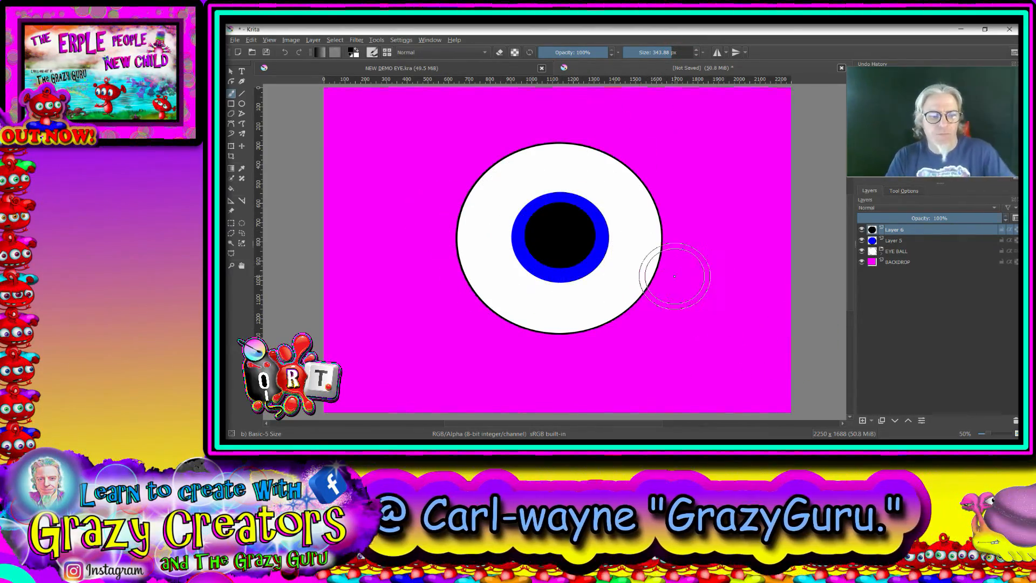
pyautogui.hotkey('ctrl', 'z')
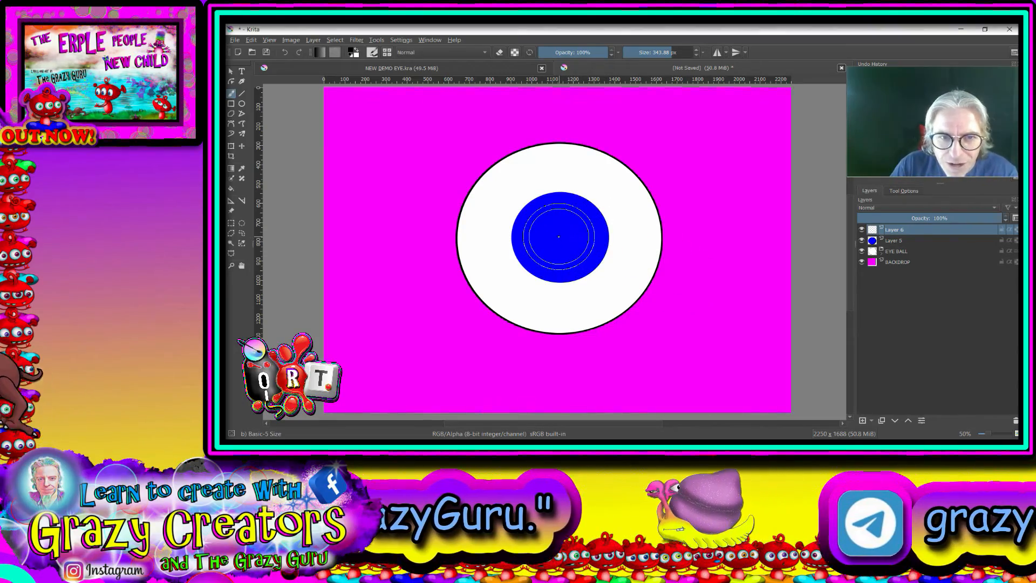
pyautogui.click(561, 238)
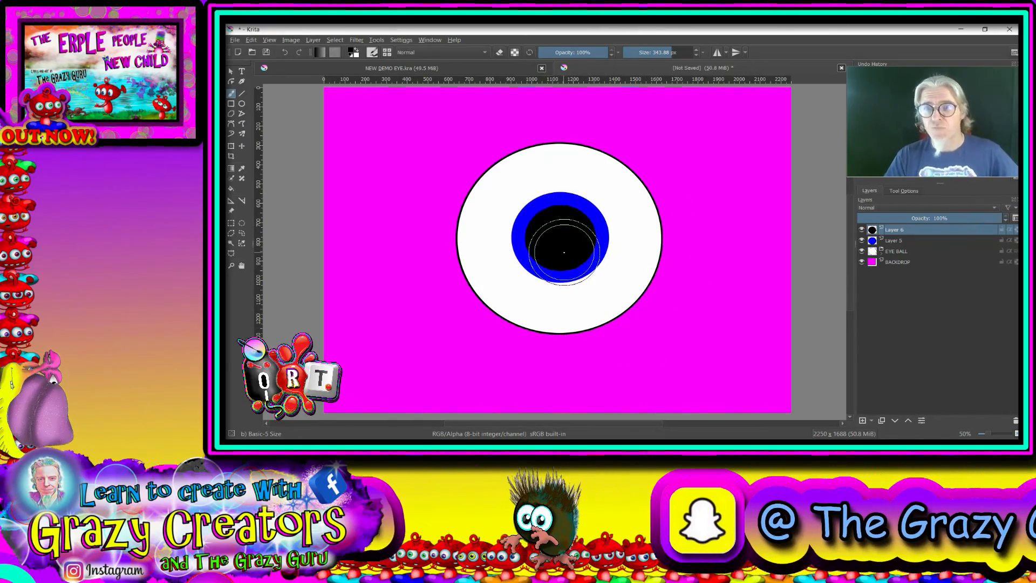
pyautogui.click(231, 146)
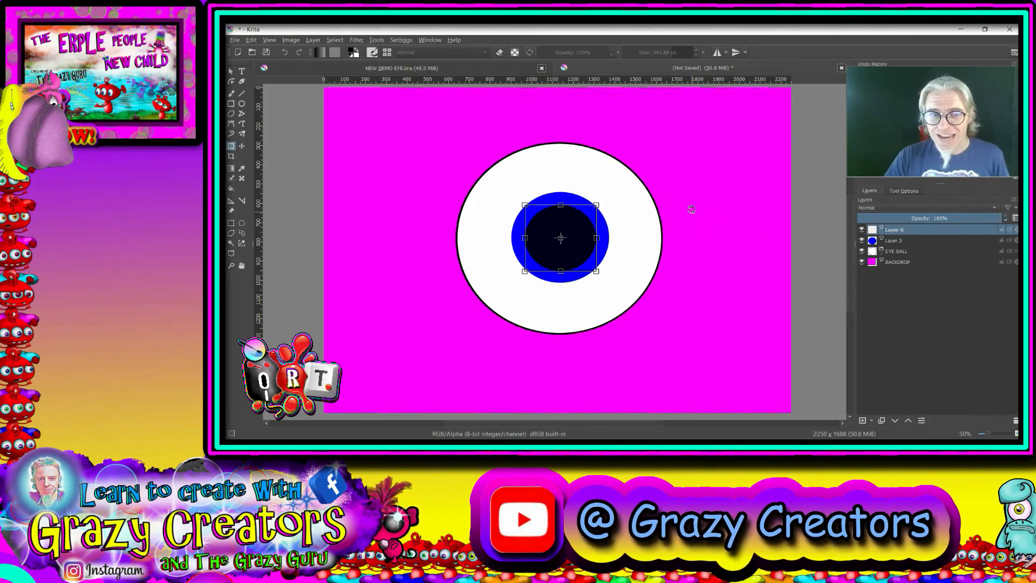
# Add a new paint layer above the pupil, return to the freehand brush and reduce its size to 58.97 px.
pyautogui.click(863, 421)
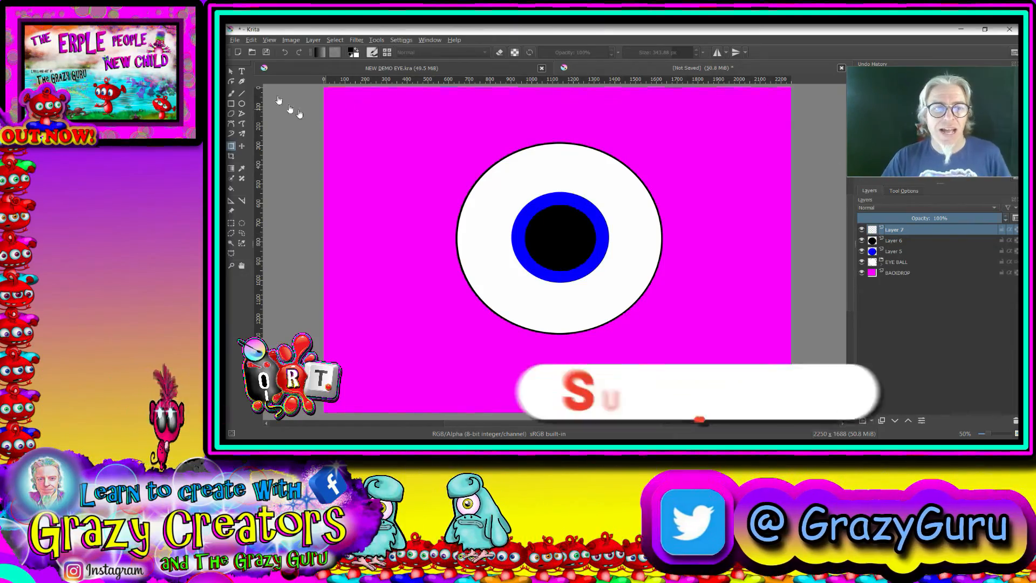
pyautogui.click(232, 94)
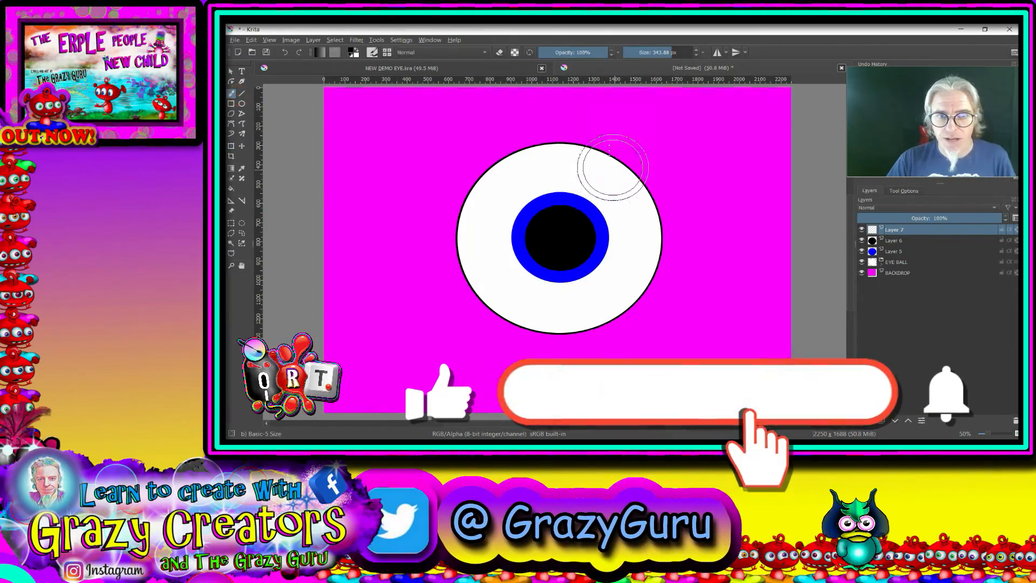
pyautogui.click(644, 56)
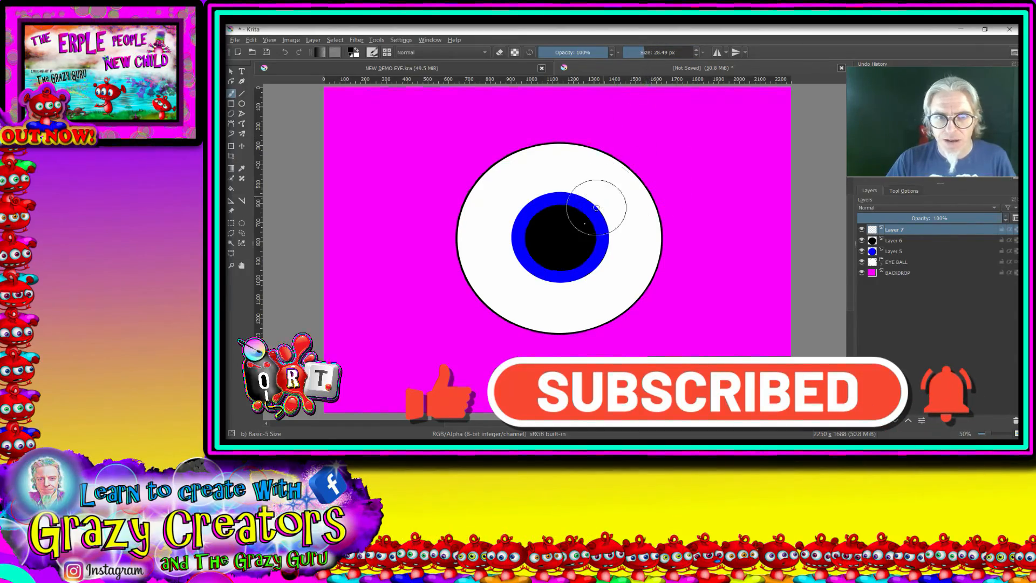
pyautogui.scroll(3, 568, 219)
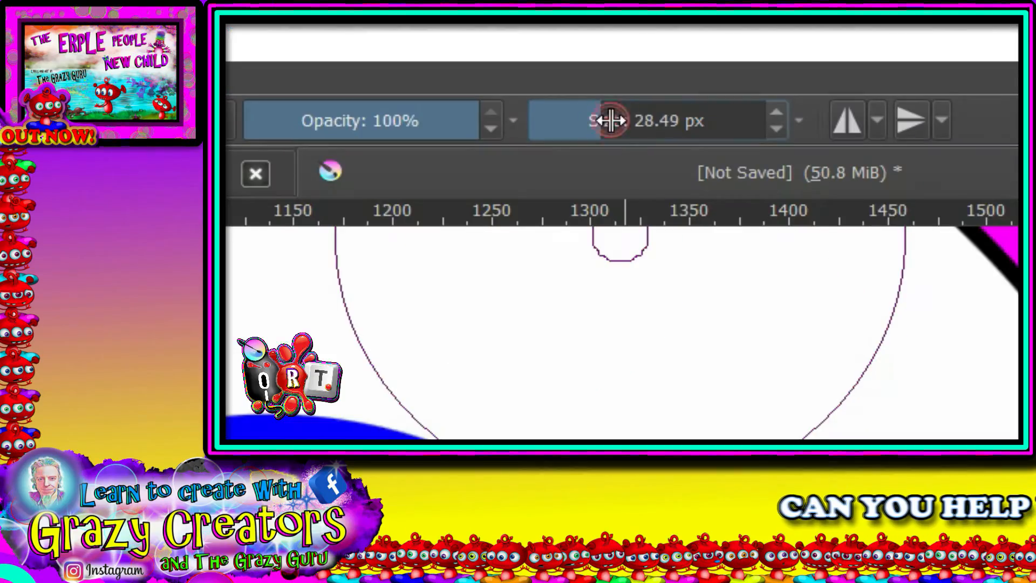
pyautogui.click(648, 52)
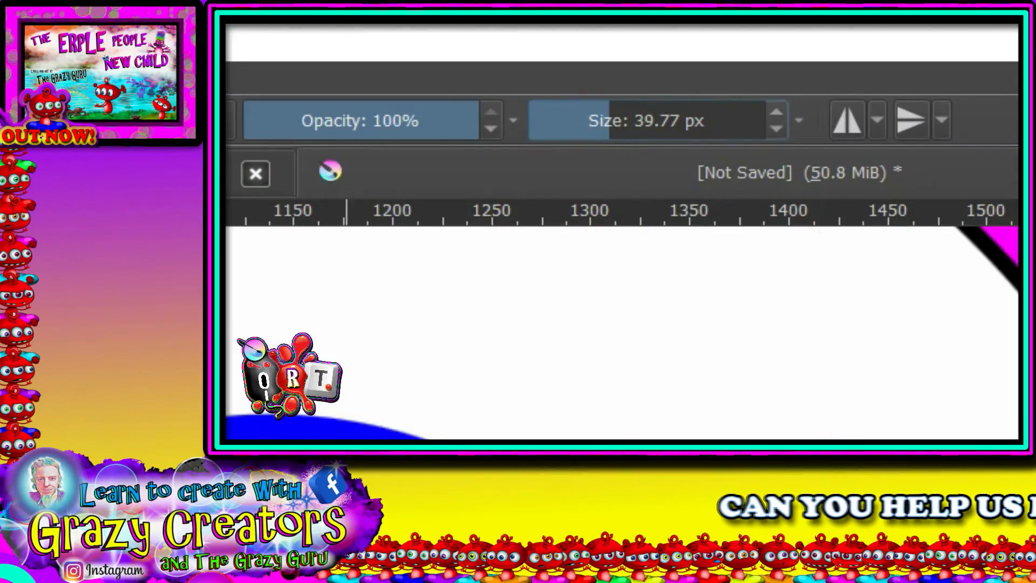
pyautogui.click(621, 113)
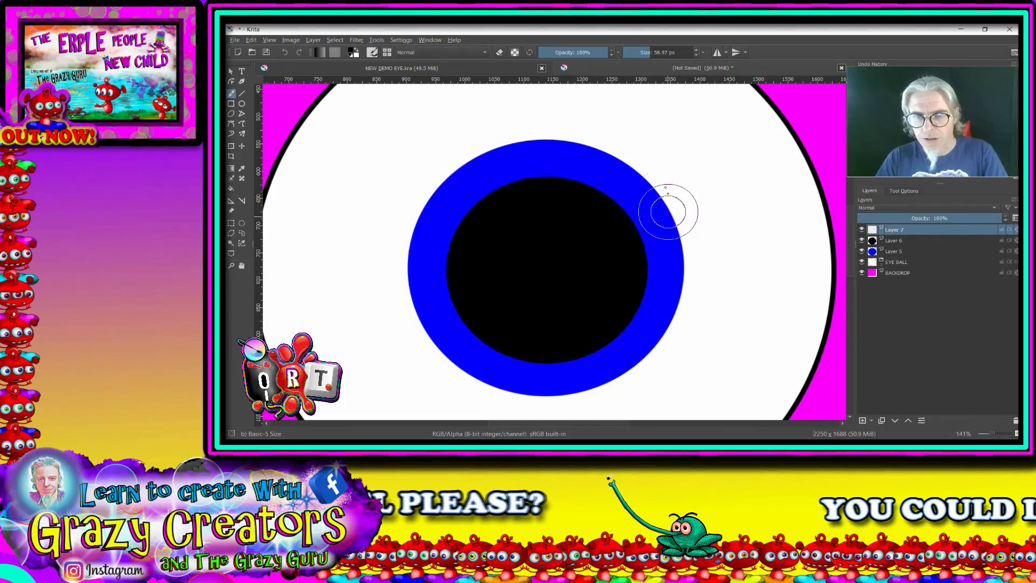
# Pick white and stamp two round highlights with the 58.97 px brush on the upper part of the black pupil, on Layer 7.
pyautogui.rightClick(662, 179)
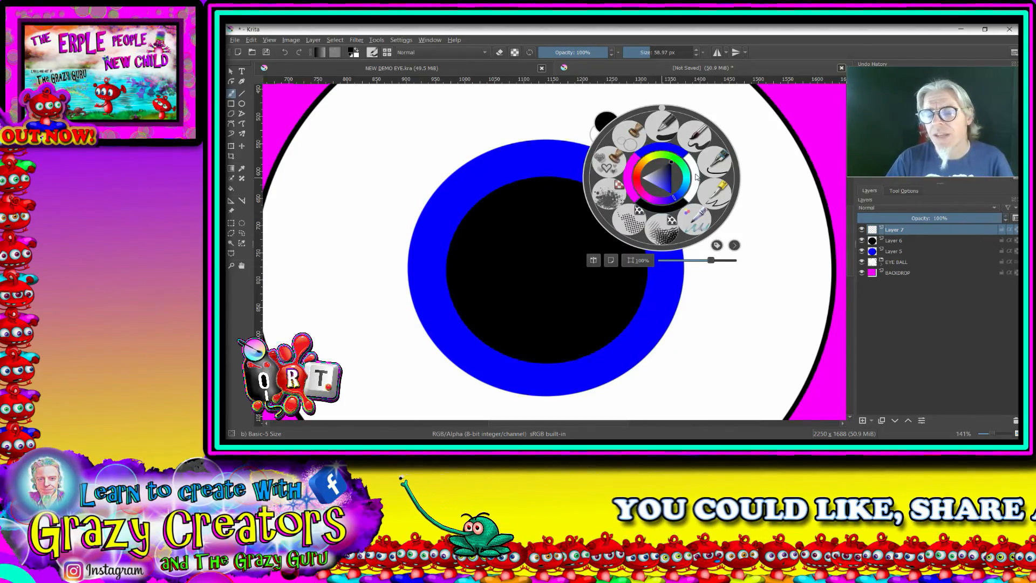
pyautogui.rightClick(695, 174)
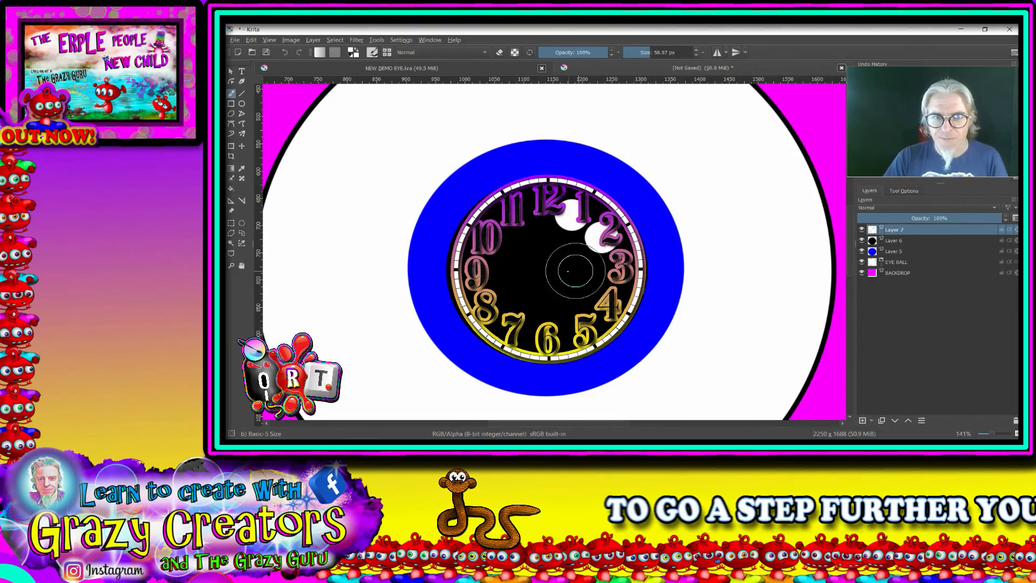
pyautogui.scroll(-6, 698, 249)
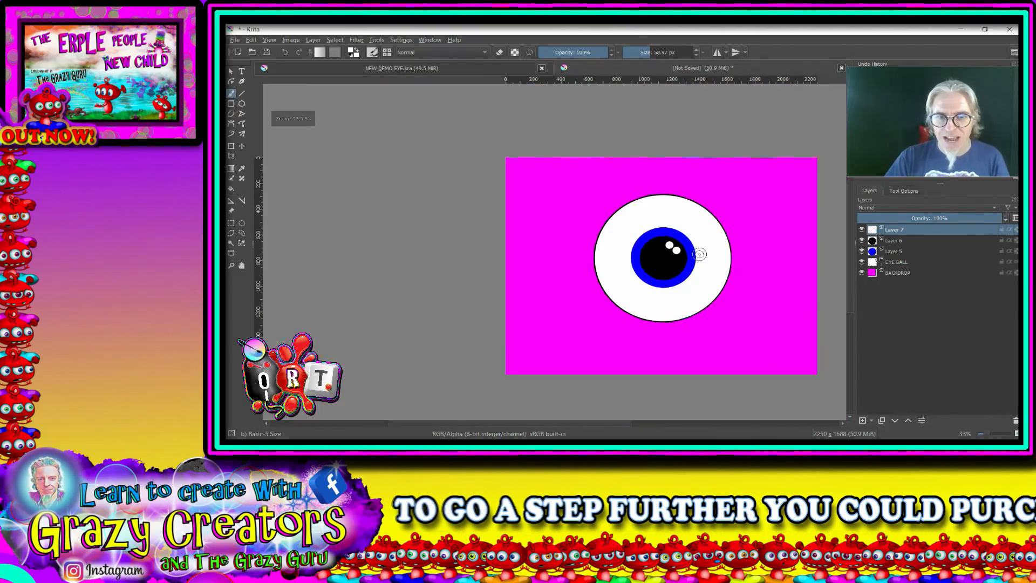
pyautogui.moveTo(700, 277); pyautogui.dragTo(684, 271)
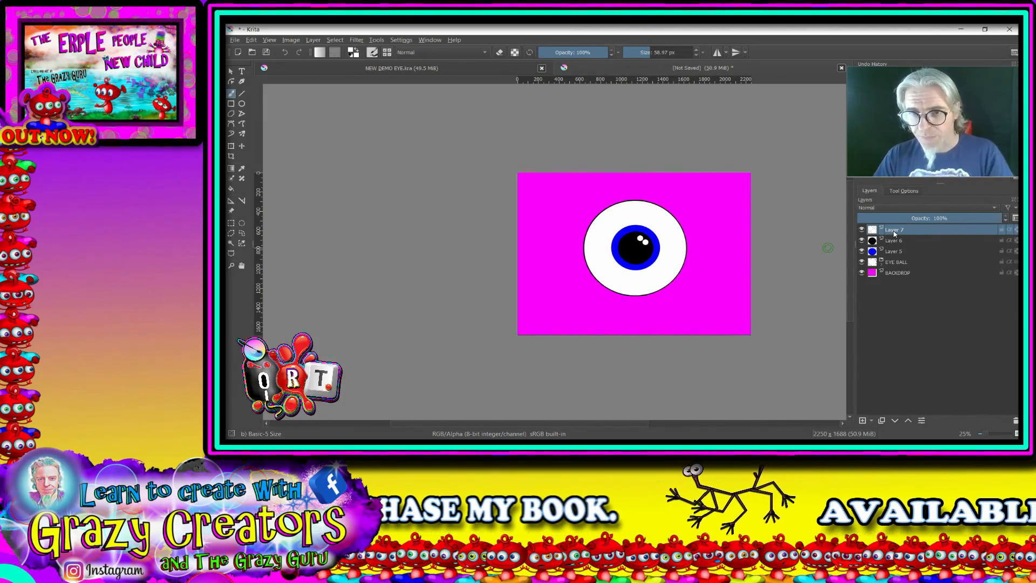
# Put Layer 7 into a new group with Quick Group and view the available grouping commands.
pyautogui.moveTo(894, 233)
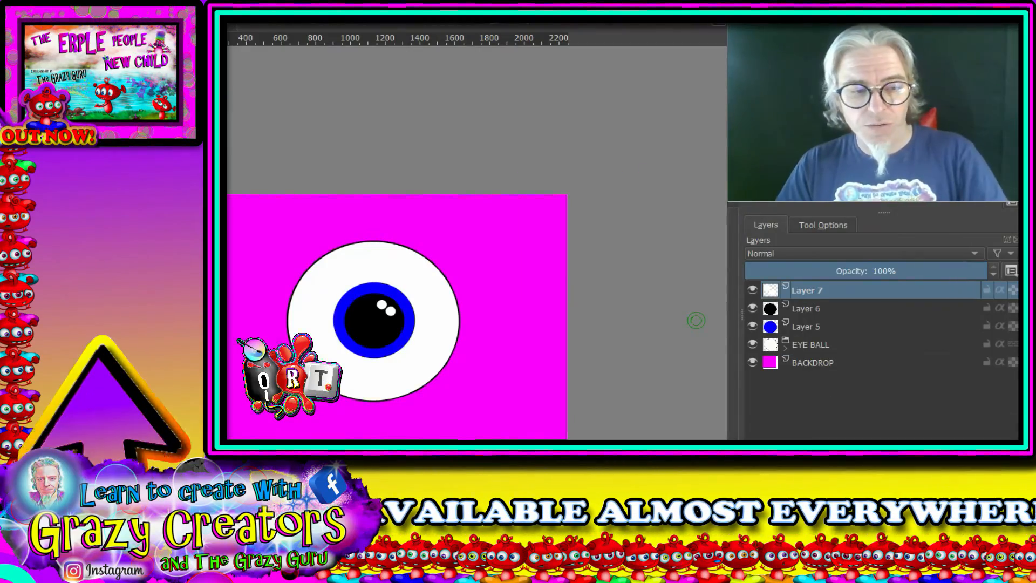
pyautogui.hotkey('ctrl', 'g')
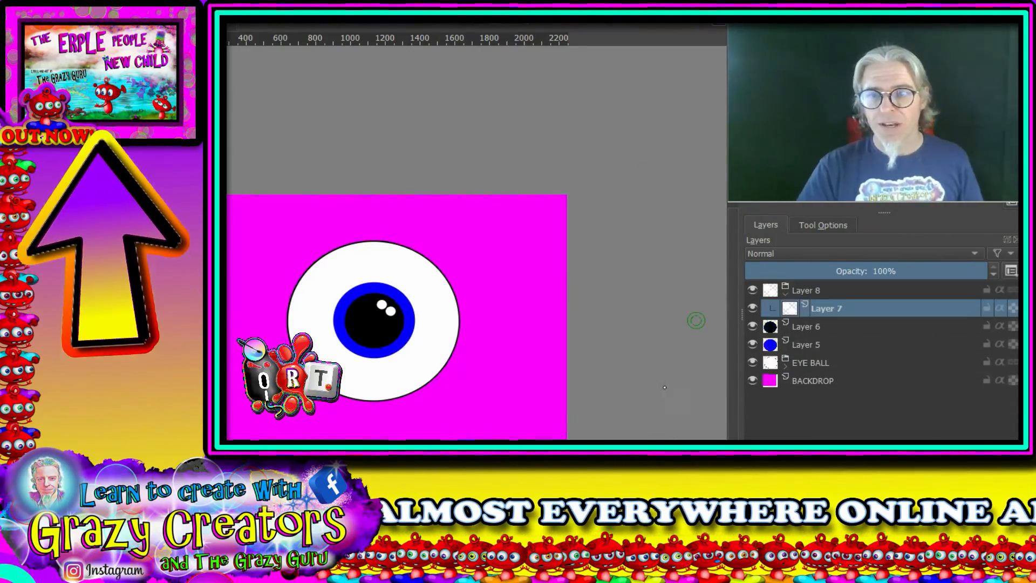
pyautogui.rightClick(811, 294)
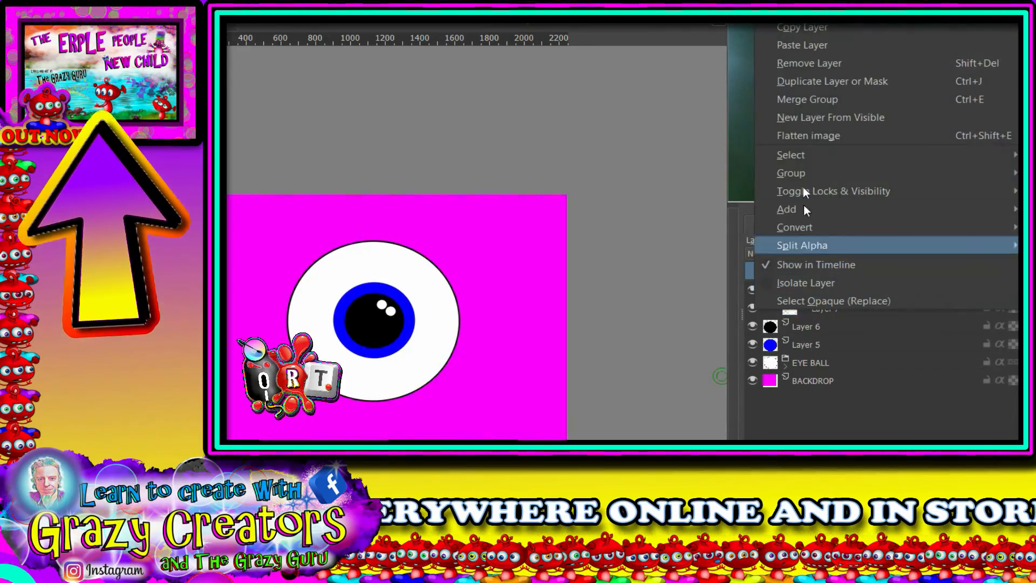
pyautogui.moveTo(801, 177)
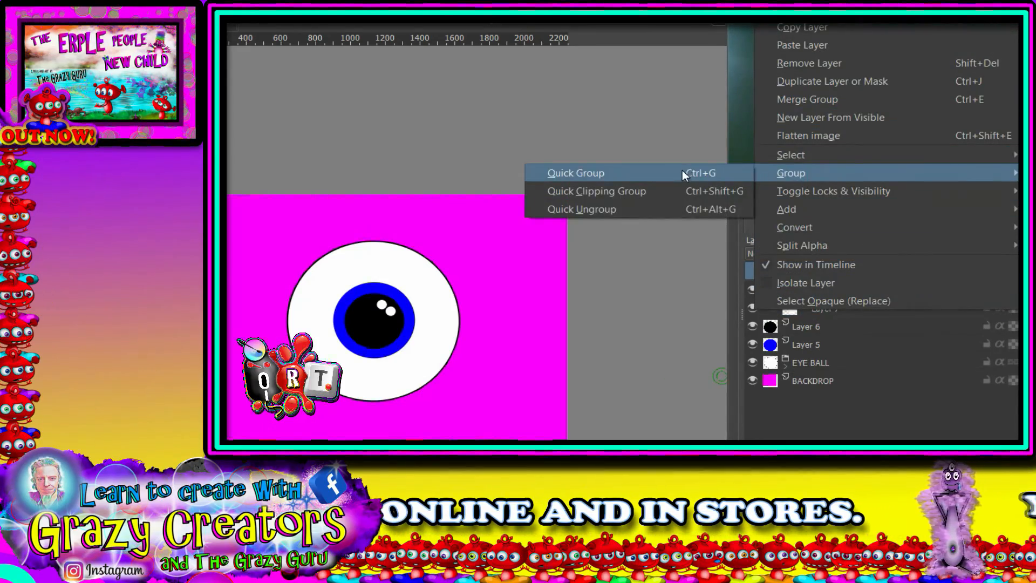
pyautogui.click(827, 335)
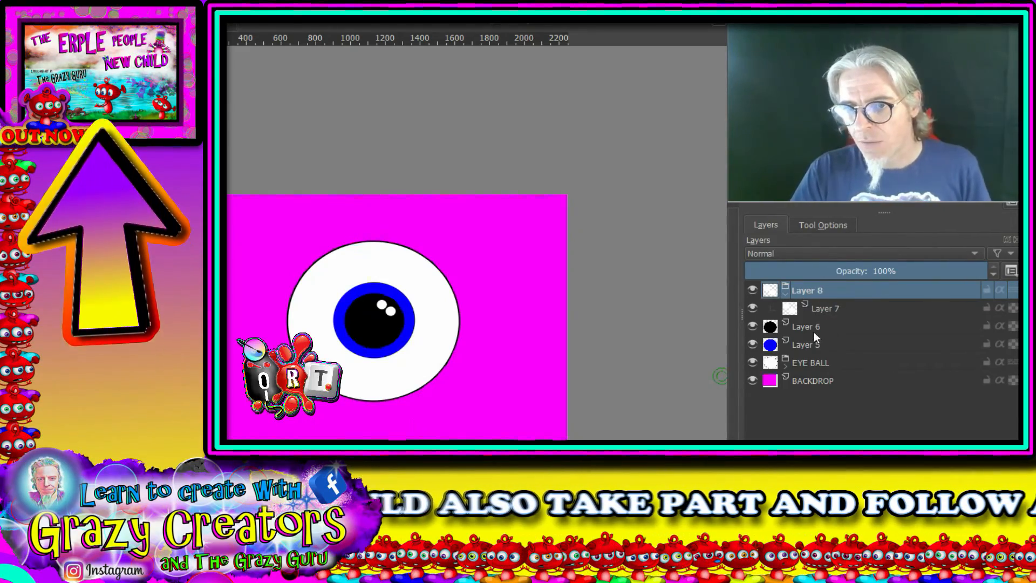
# Move Layer 6 and Layer 5 into the new group, below Layer 7.
pyautogui.click(817, 327)
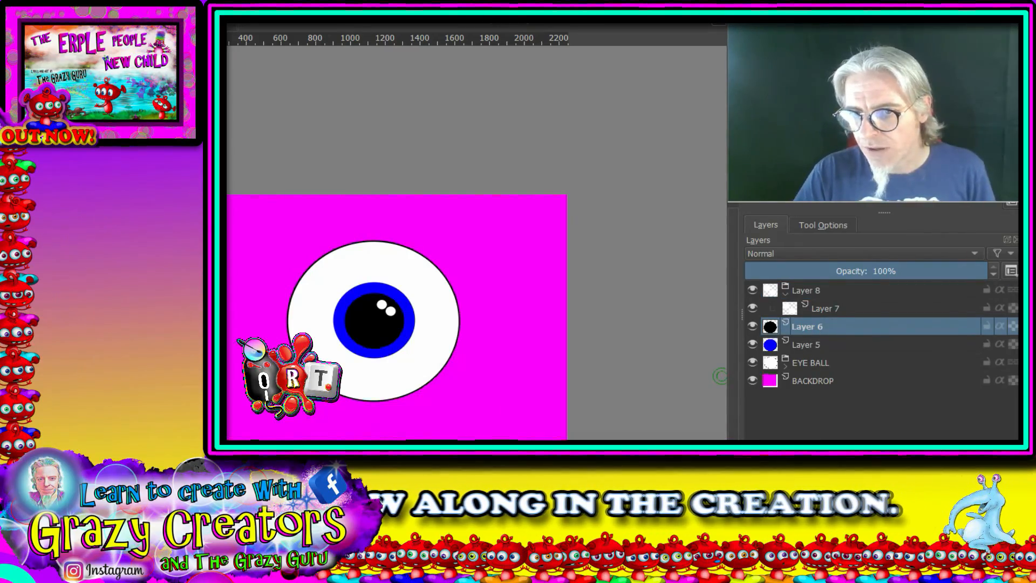
pyautogui.hotkey('ctrl', 'pageup')
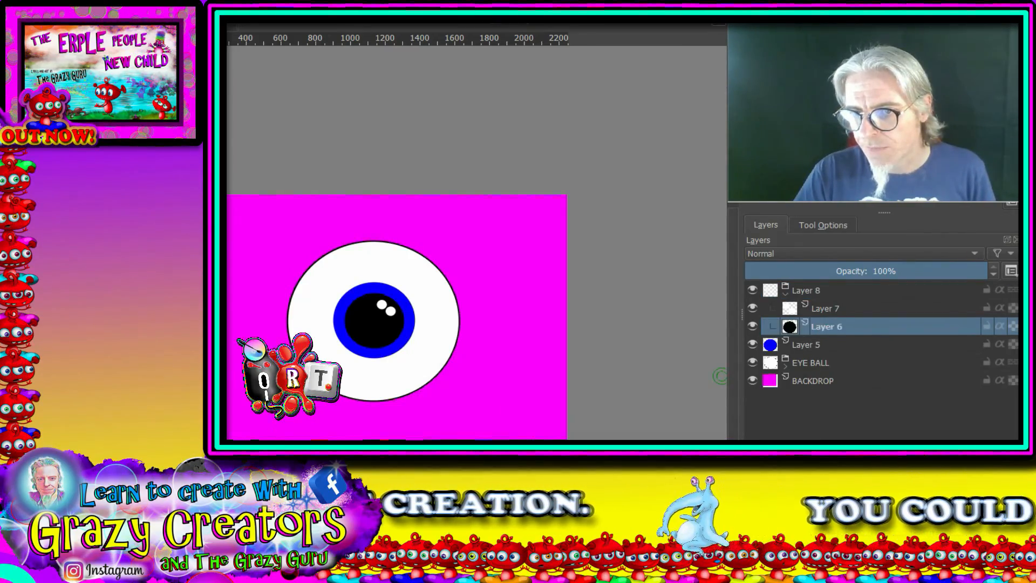
pyautogui.click(820, 342)
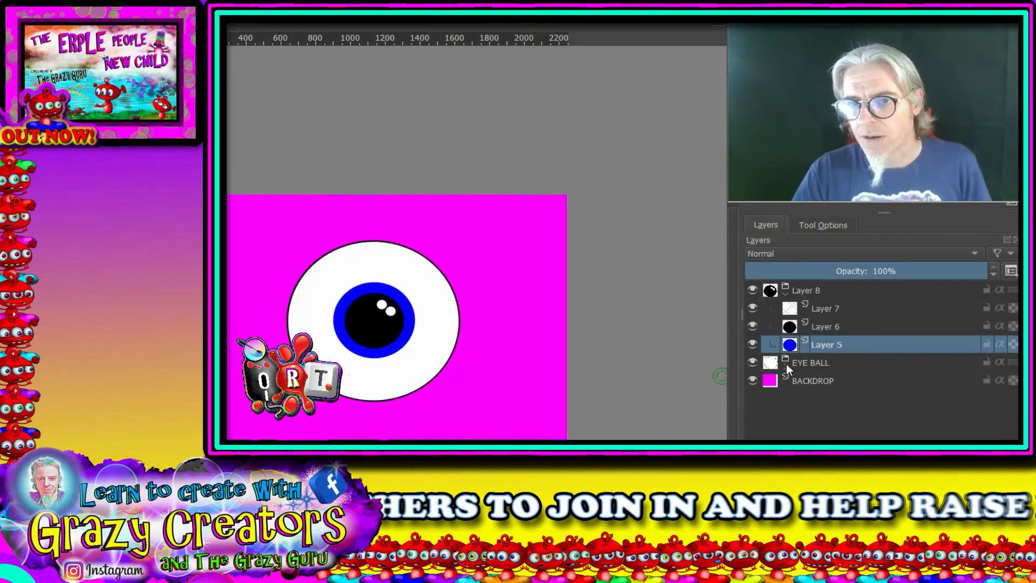
# Collapse the group holding the iris, pupil and highlights and rename it PUPIL.
pyautogui.moveTo(789, 295)
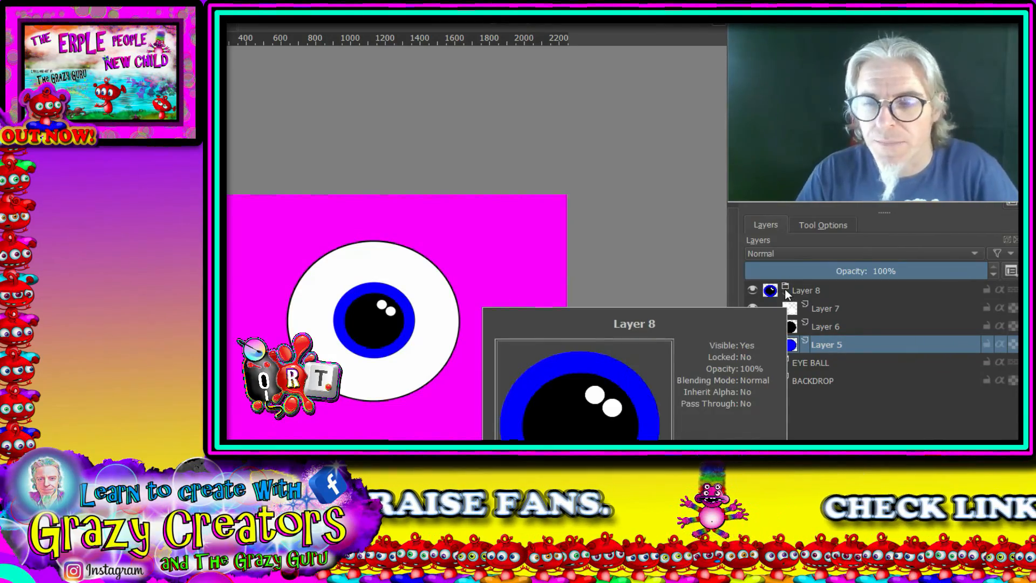
pyautogui.click(786, 292)
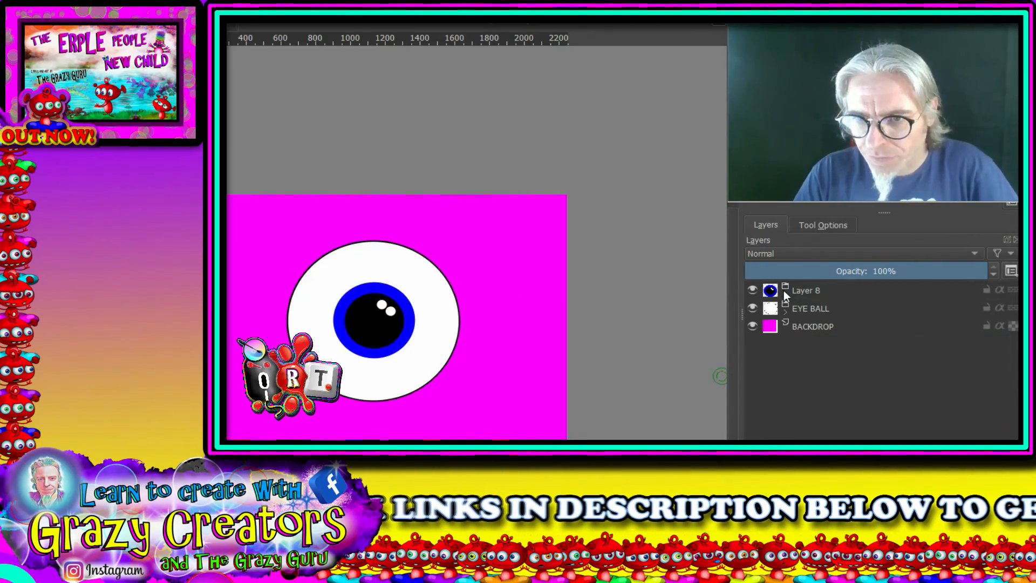
pyautogui.doubleClick(806, 290)
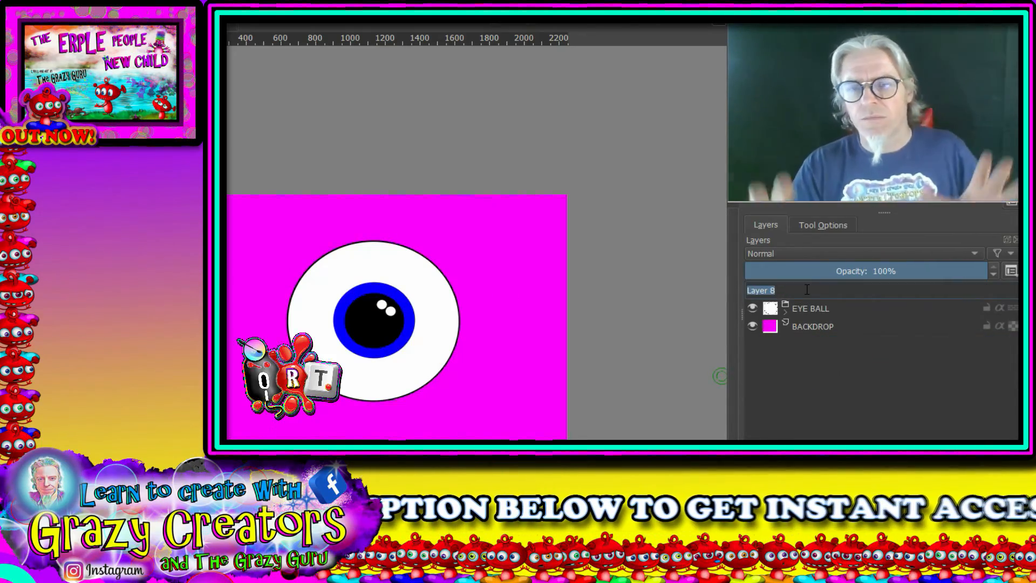
pyautogui.write('PUPIL')
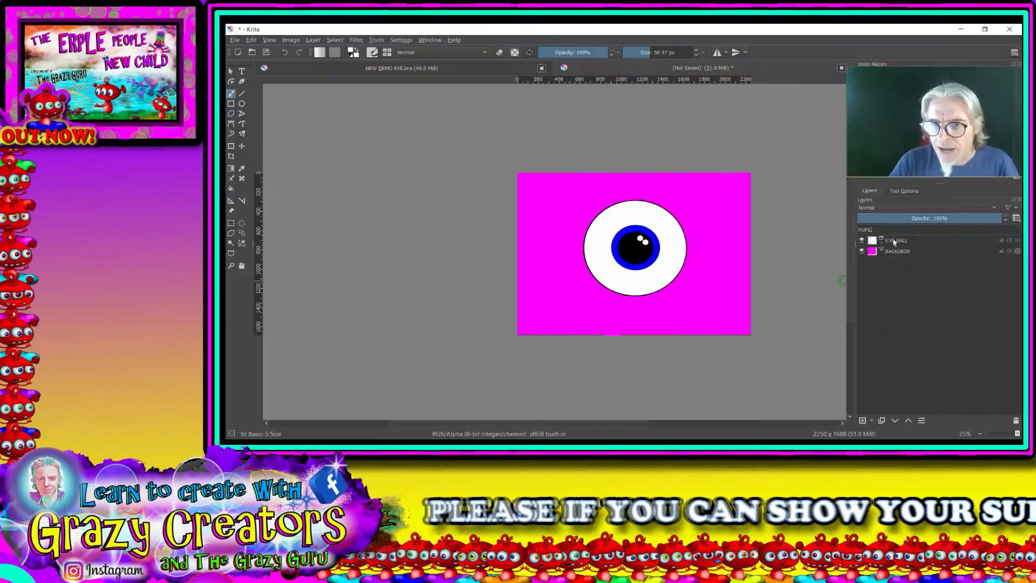
pyautogui.click(810, 316)
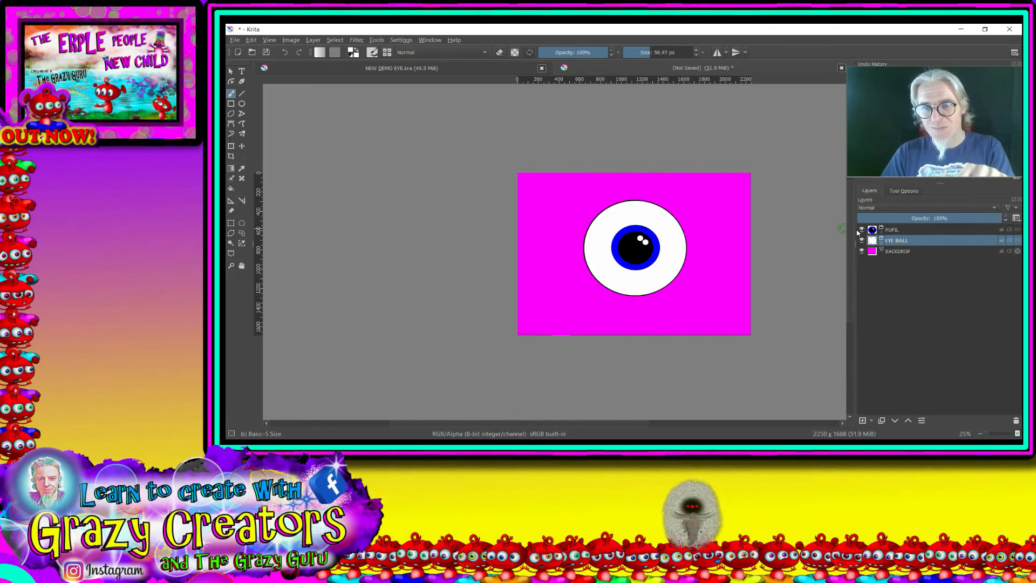
# Expand the EYE BALL and PUPIL groups in turn to check their contents, collapsing each again.
pyautogui.moveTo(900, 235)
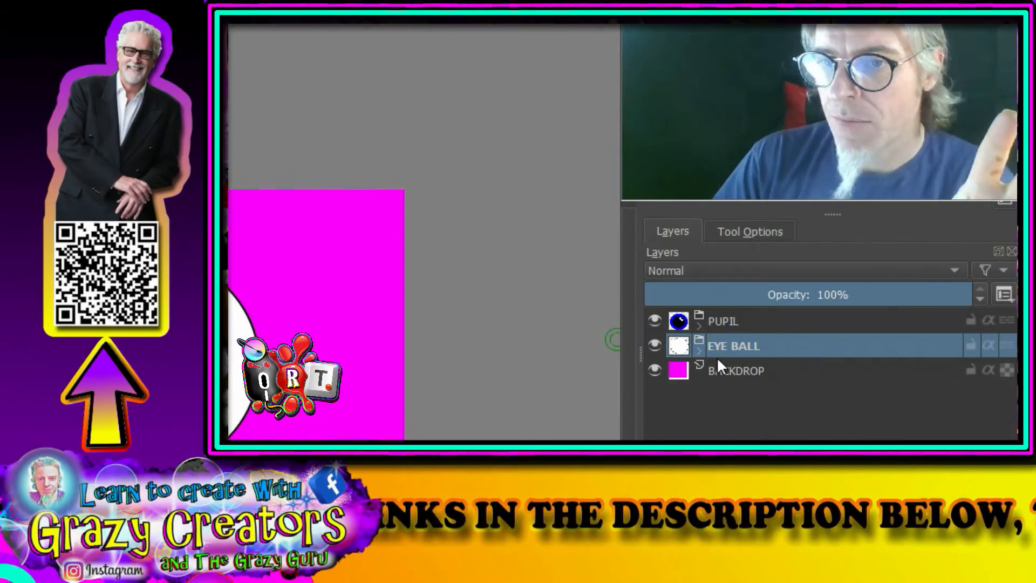
pyautogui.click(699, 348)
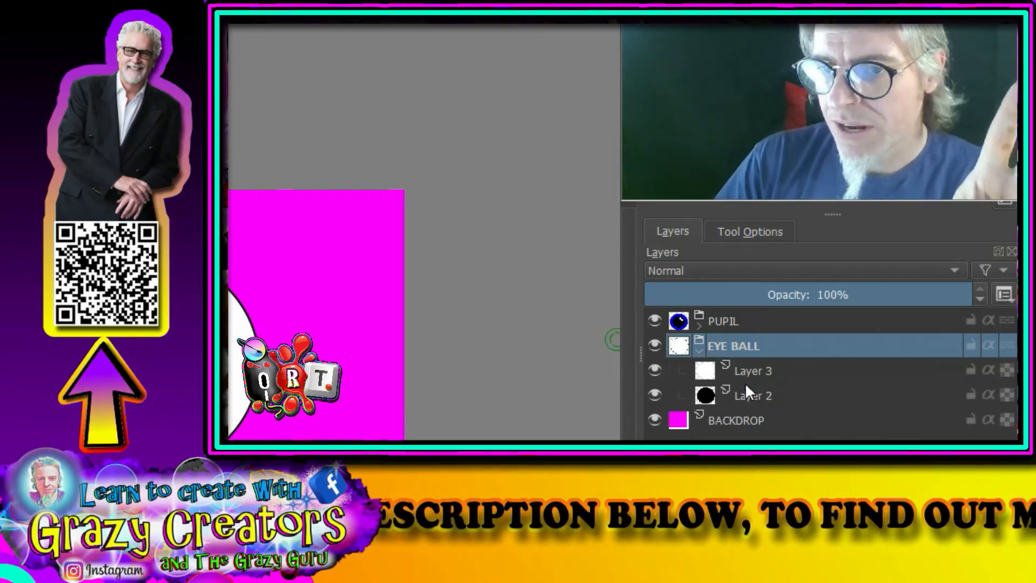
pyautogui.click(698, 345)
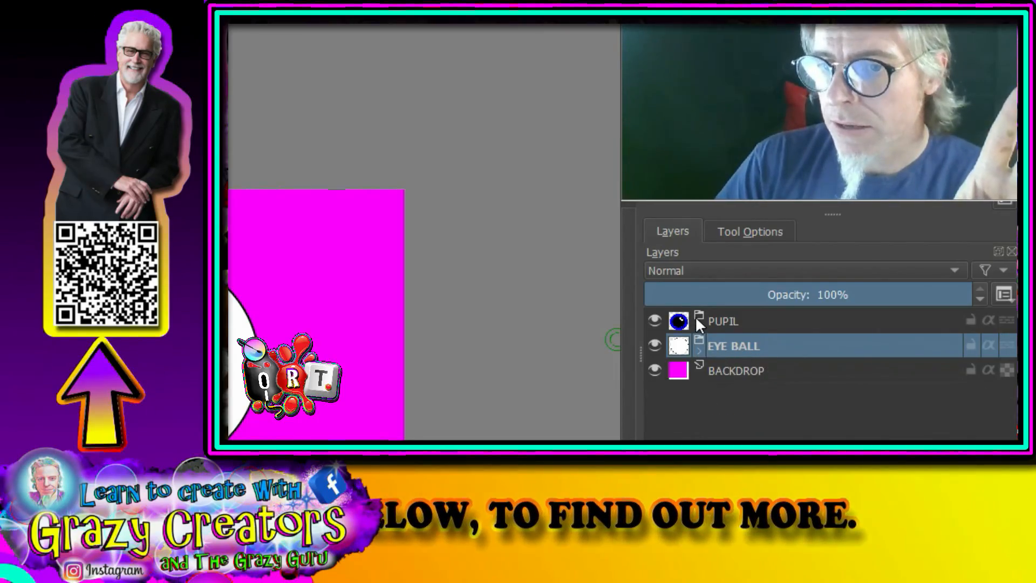
pyautogui.click(698, 323)
pyautogui.click(698, 324)
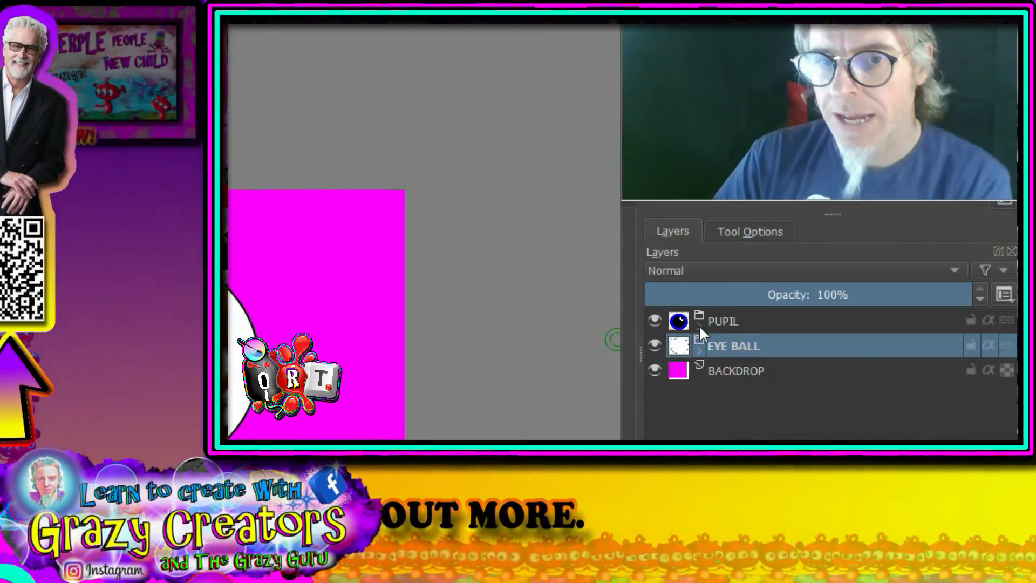
# Quick Group the PUPIL group into a new parent group and move the EYE BALL group into it, below PUPIL.
pyautogui.moveTo(719, 322)
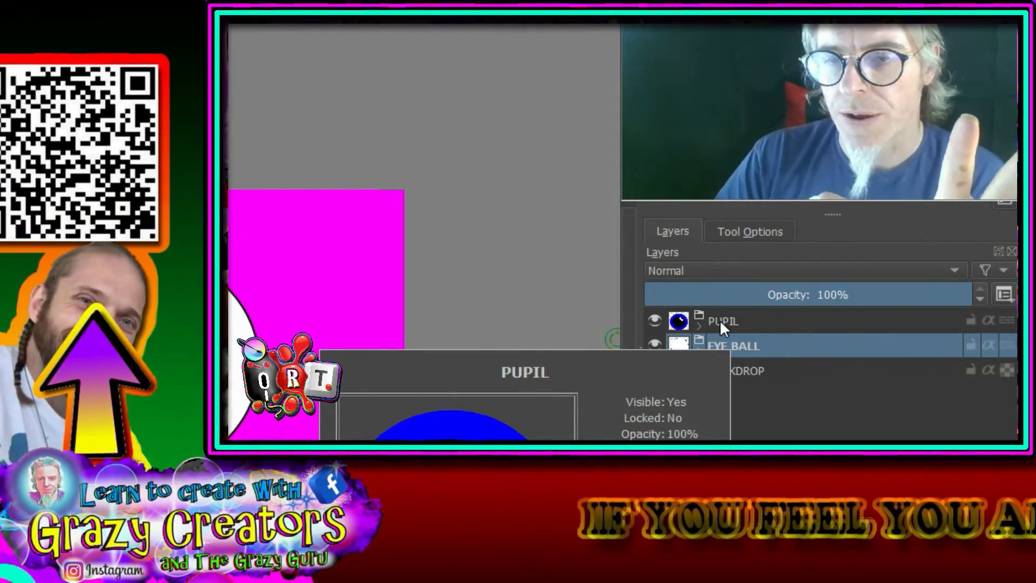
pyautogui.click(720, 319)
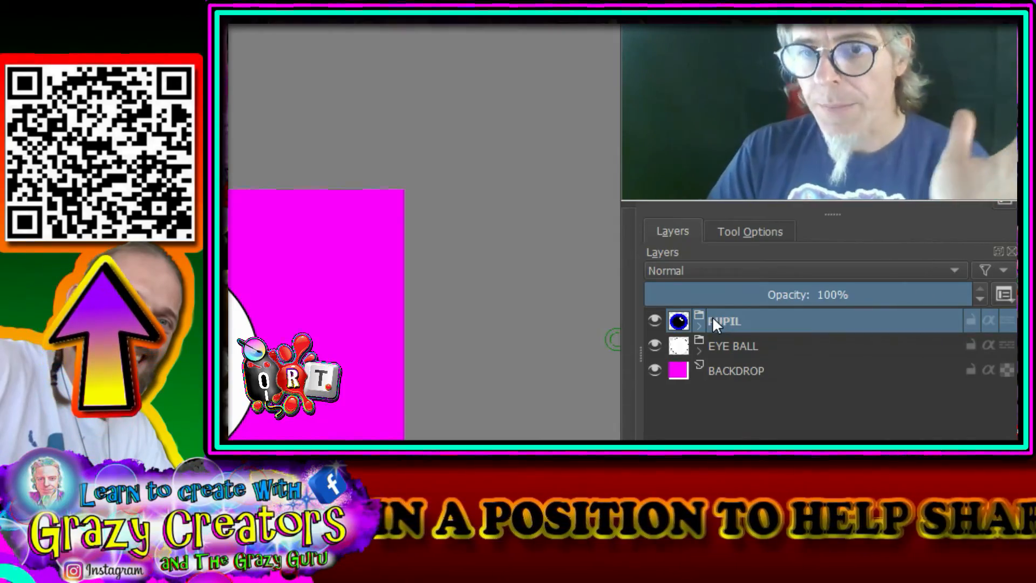
pyautogui.hotkey('ctrl', 'g')
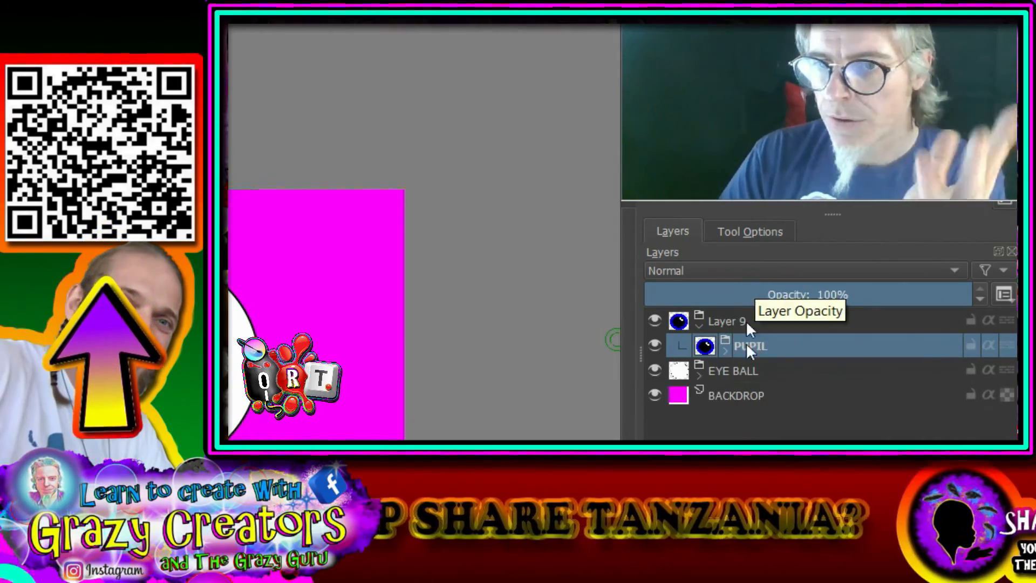
pyautogui.moveTo(744, 365)
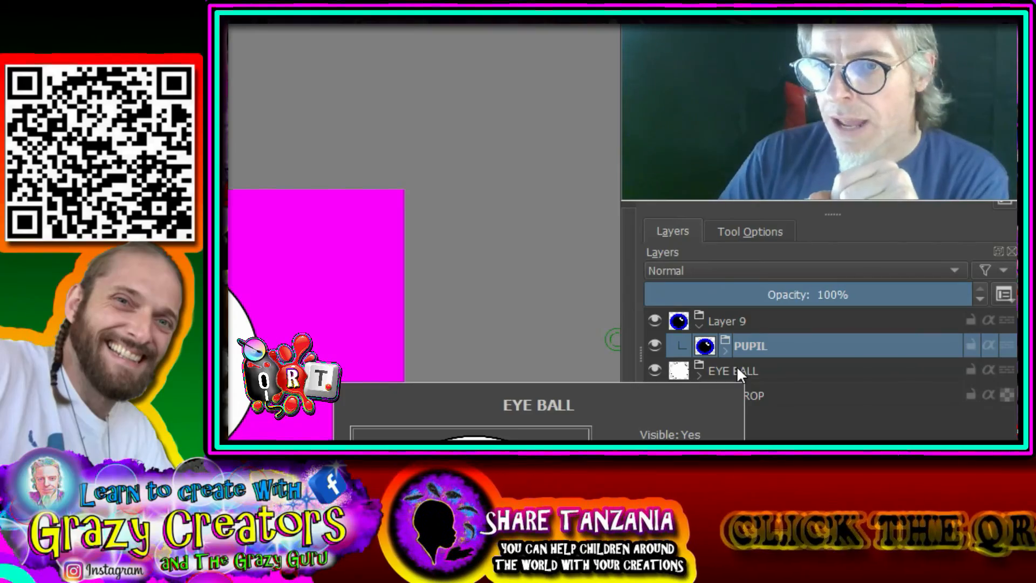
pyautogui.click(736, 365)
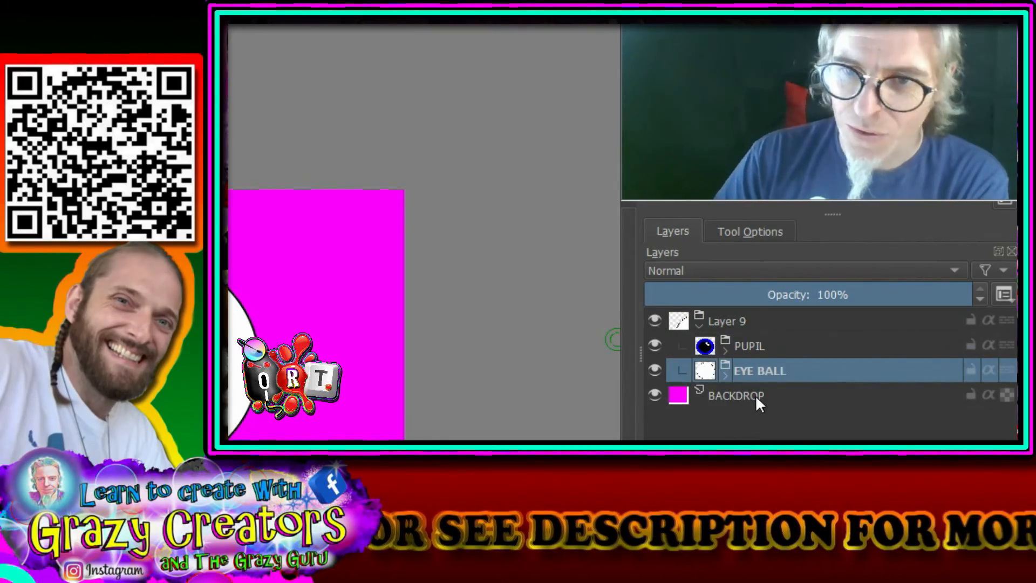
# Collapse the parent group holding PUPIL and EYE BALL and rename it EYE.
pyautogui.moveTo(760, 344)
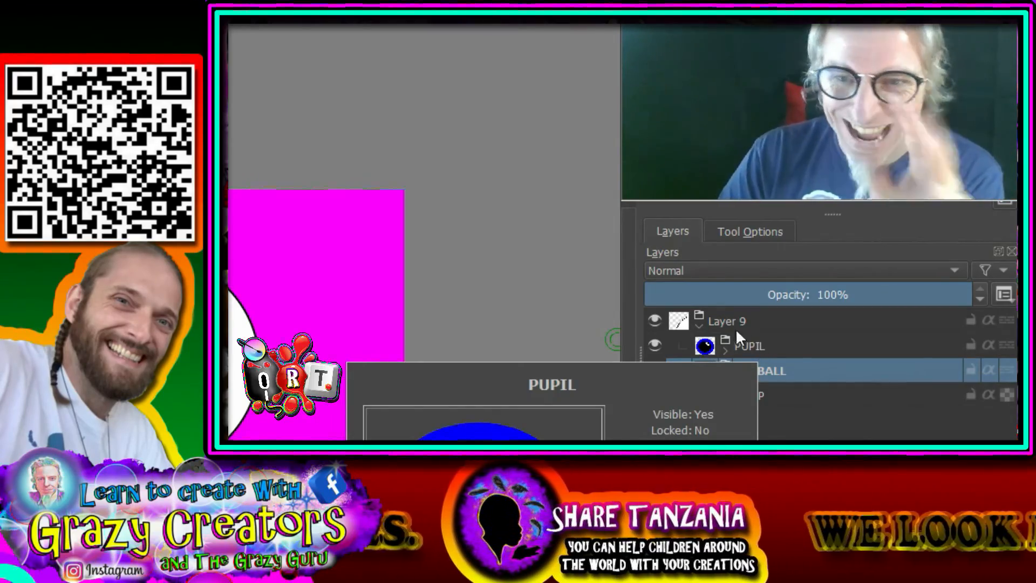
pyautogui.click(698, 321)
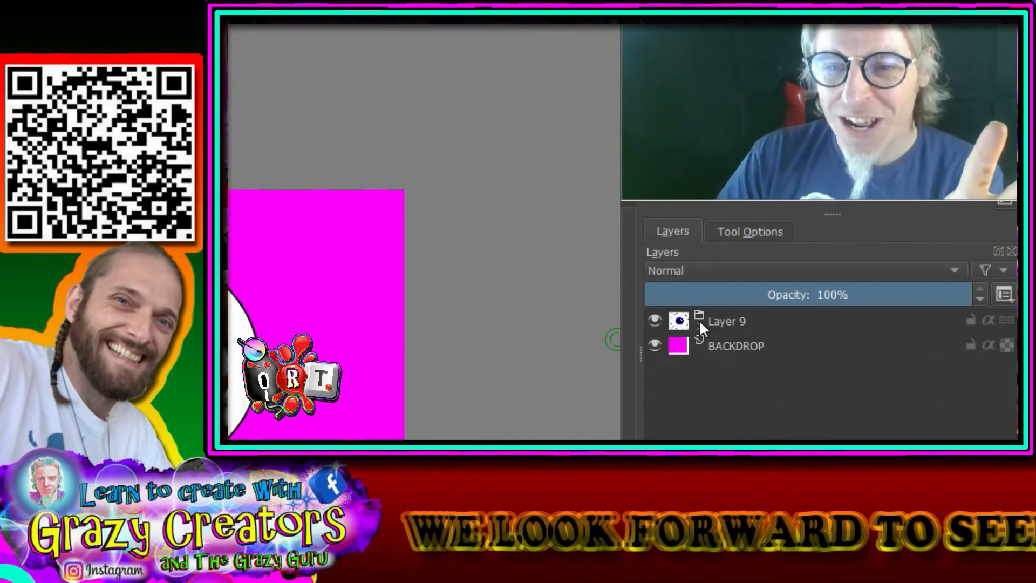
pyautogui.doubleClick(732, 323)
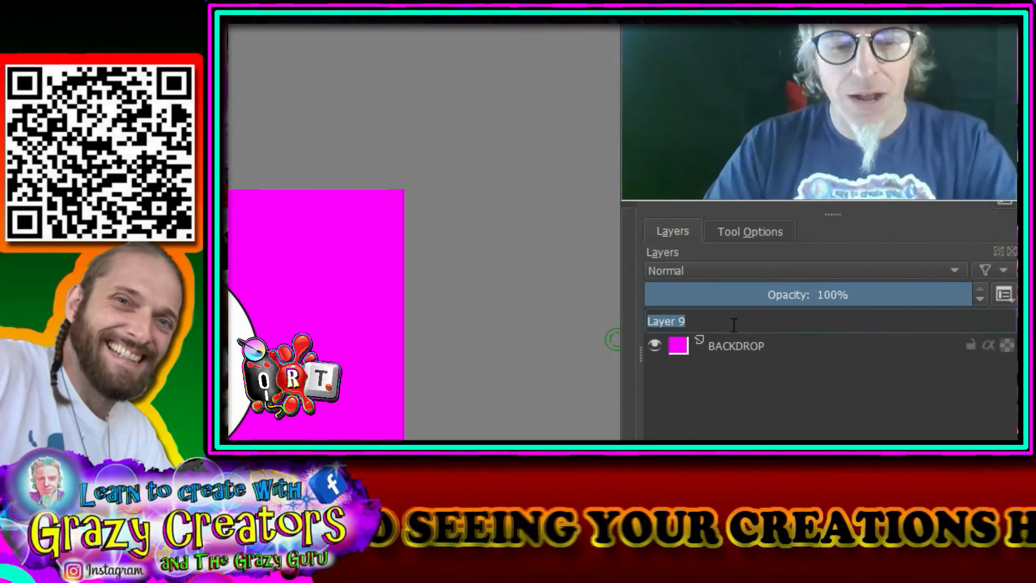
pyautogui.write('EYE')
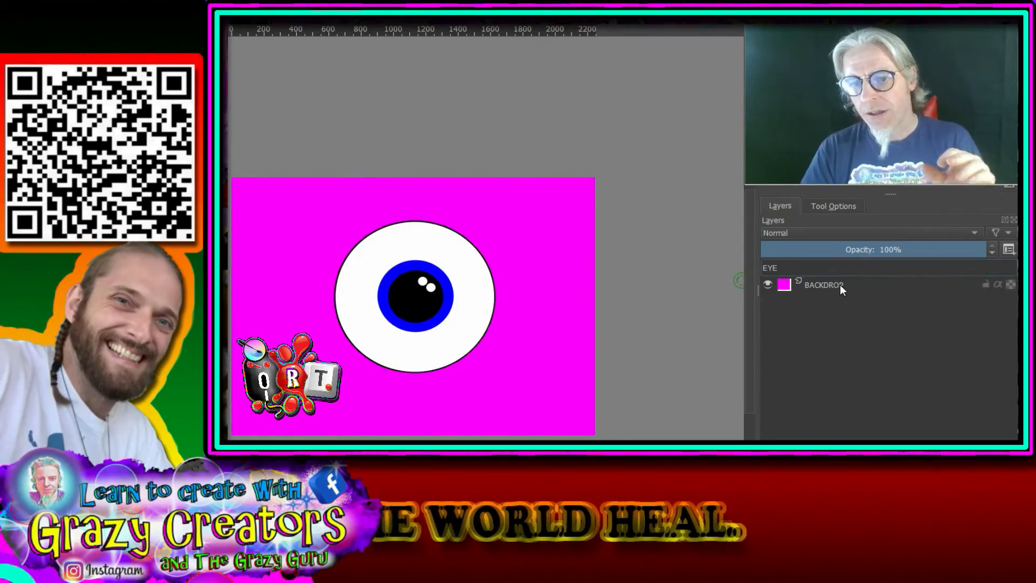
pyautogui.click(759, 343)
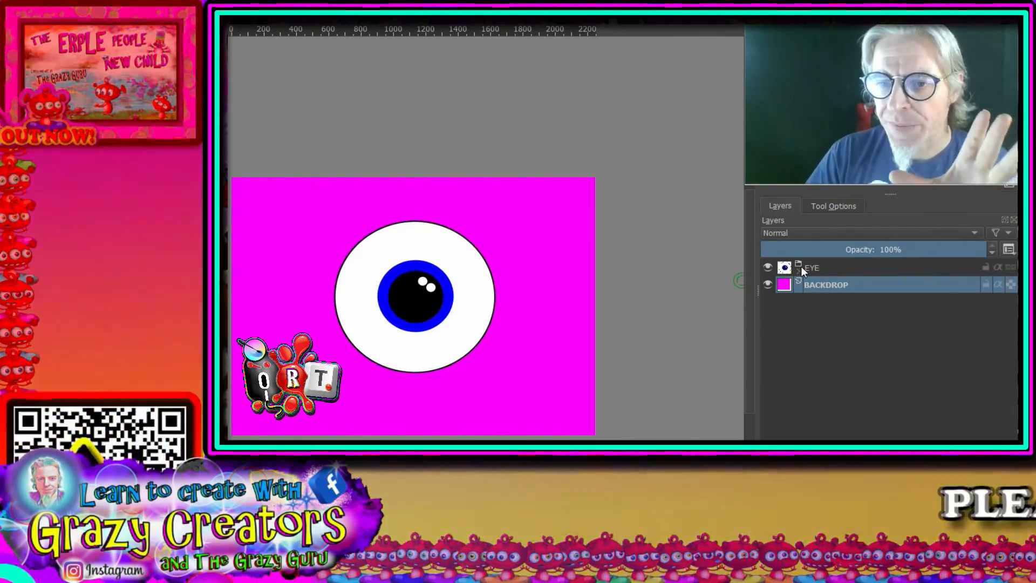
# Expand the EYE group, transform PUPIL to the backdrop's upper-left corner and shift EYE BALL slightly up and right.
pyautogui.moveTo(807, 272)
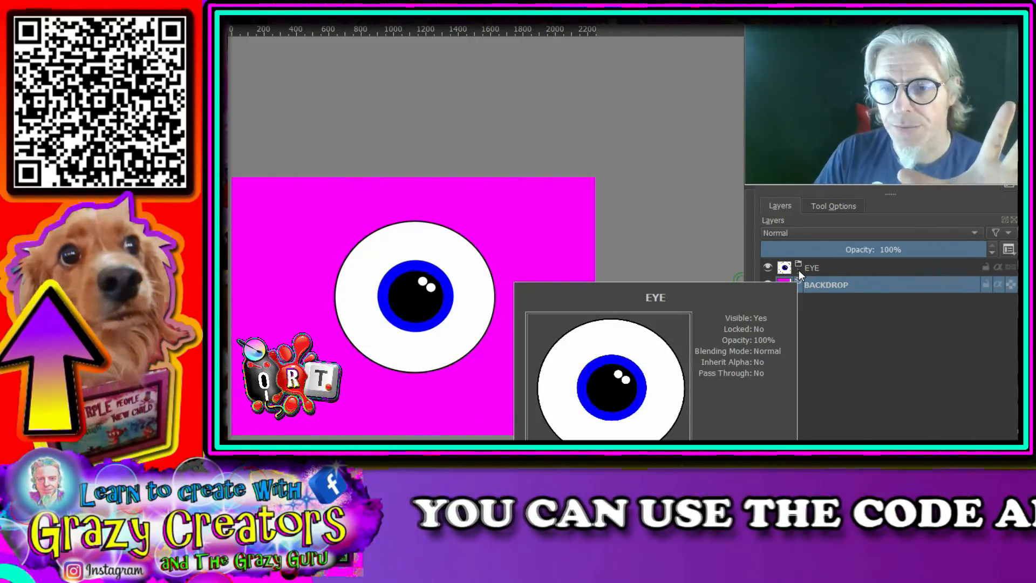
pyautogui.click(799, 271)
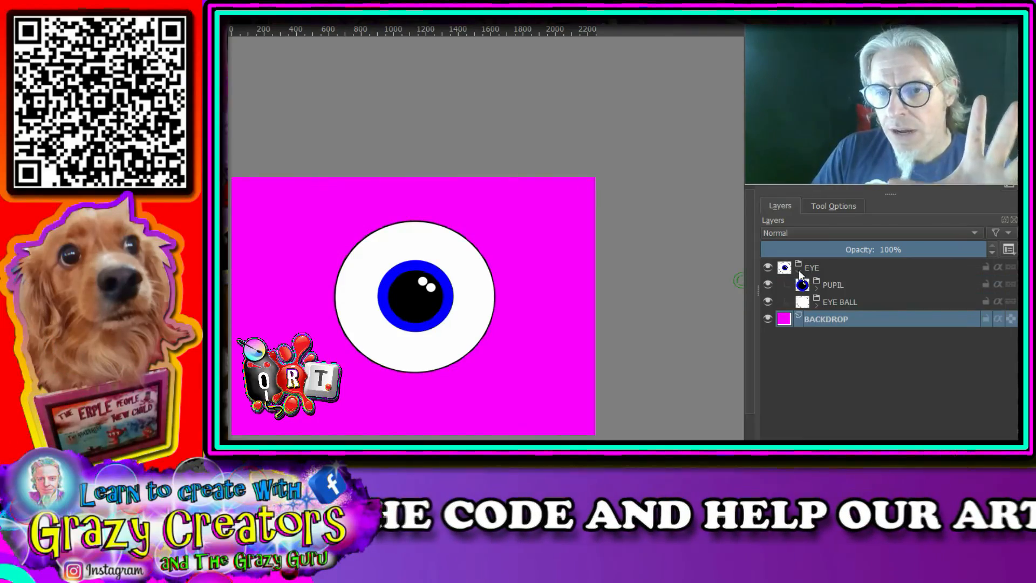
pyautogui.click(838, 283)
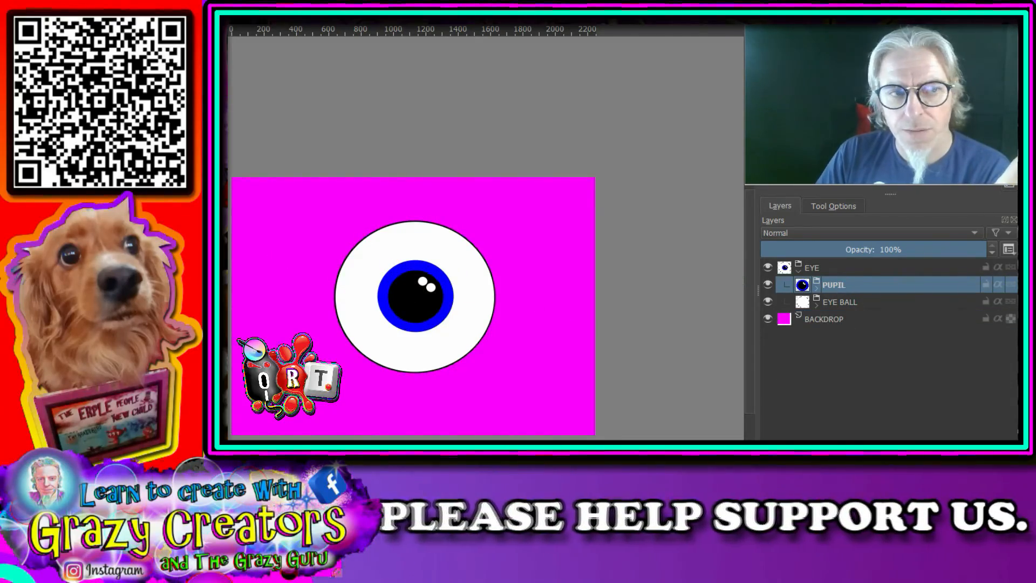
pyautogui.hotkey('ctrl', 't')
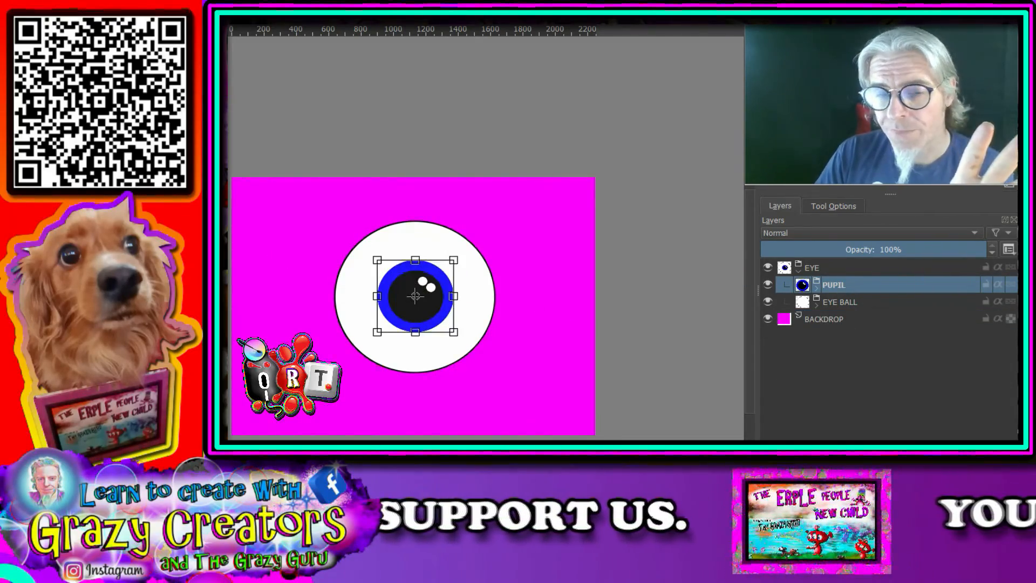
pyautogui.moveTo(422, 276); pyautogui.dragTo(287, 209)
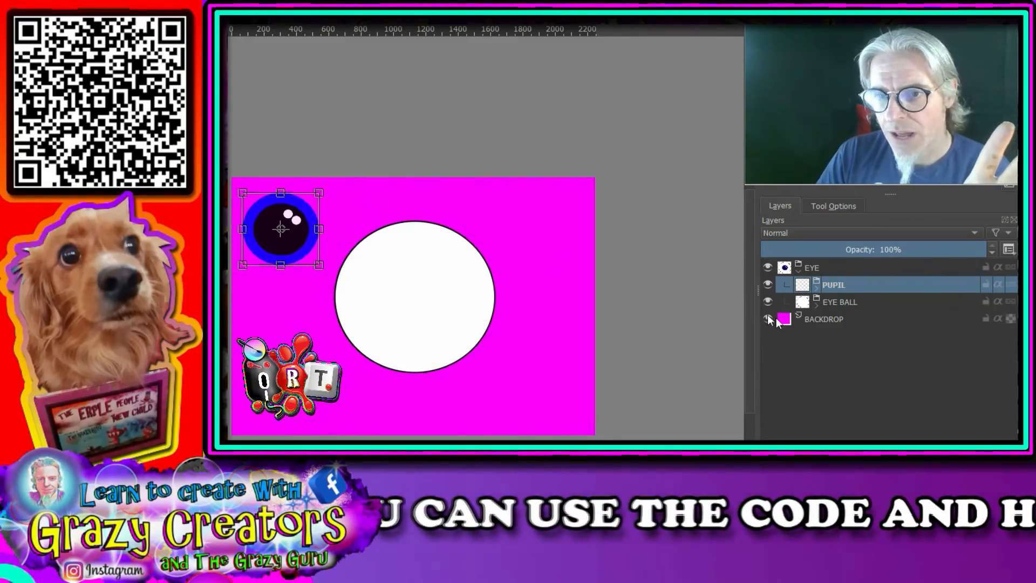
pyautogui.click(854, 300)
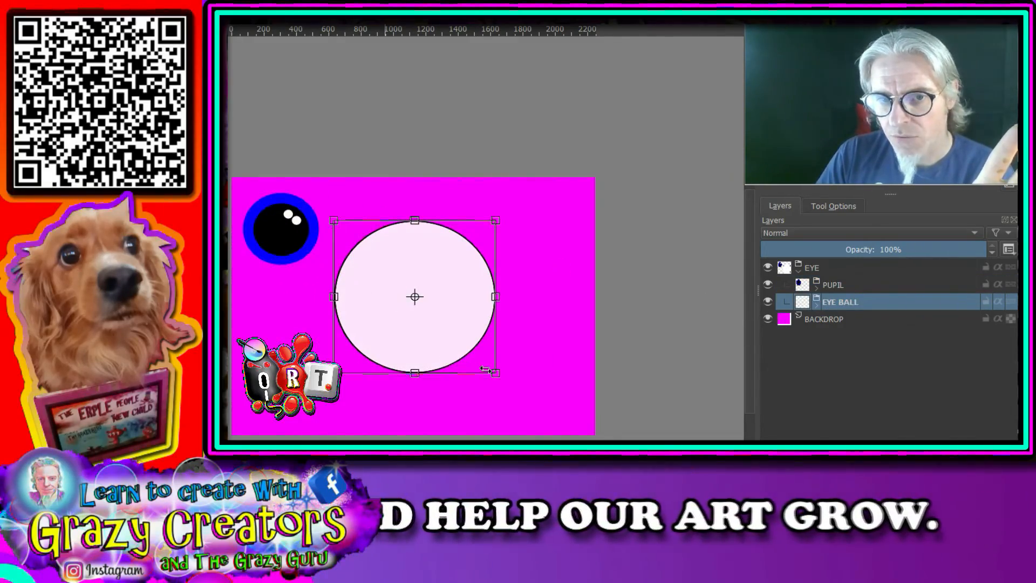
pyautogui.moveTo(455, 338)
pyautogui.mouseDown()
pyautogui.moveTo(604, 358)
pyautogui.moveTo(505, 362)
pyautogui.moveTo(478, 320)
pyautogui.moveTo(462, 335)
pyautogui.mouseUp()
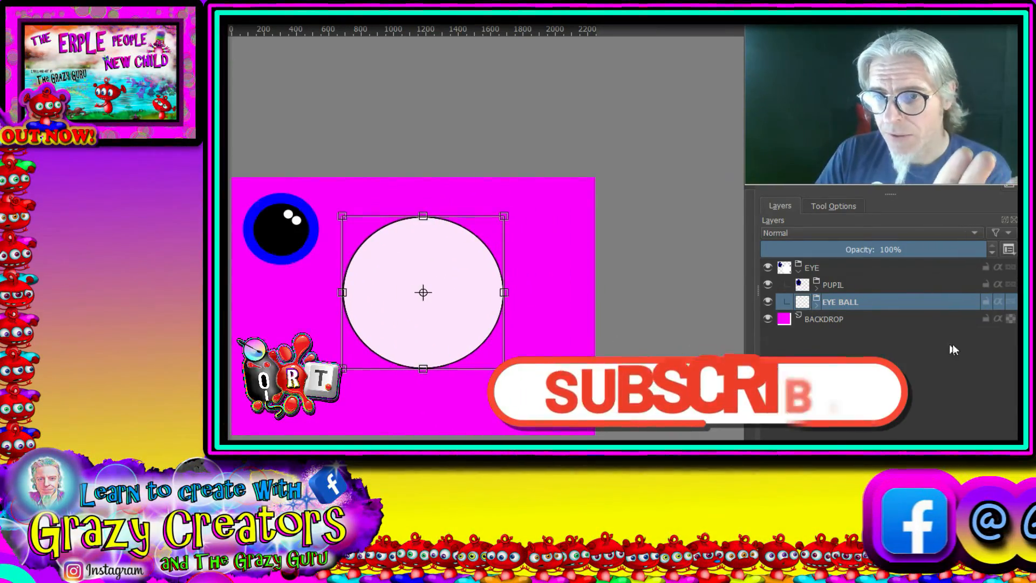
# Move the PUPIL group back onto the eyeball, placing it slightly above and right of the eyeball's centre.
pyautogui.click(841, 286)
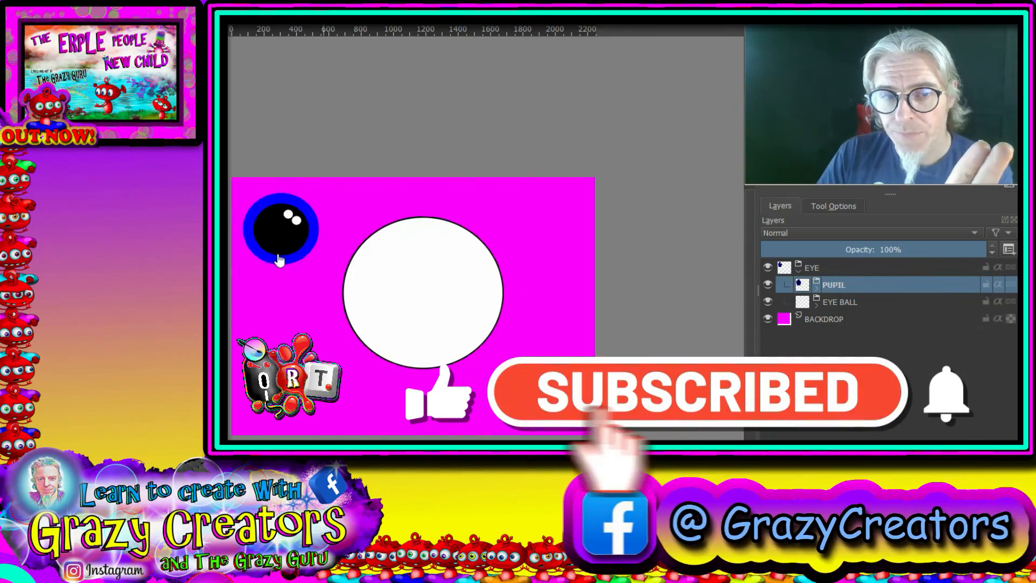
pyautogui.click(265, 238)
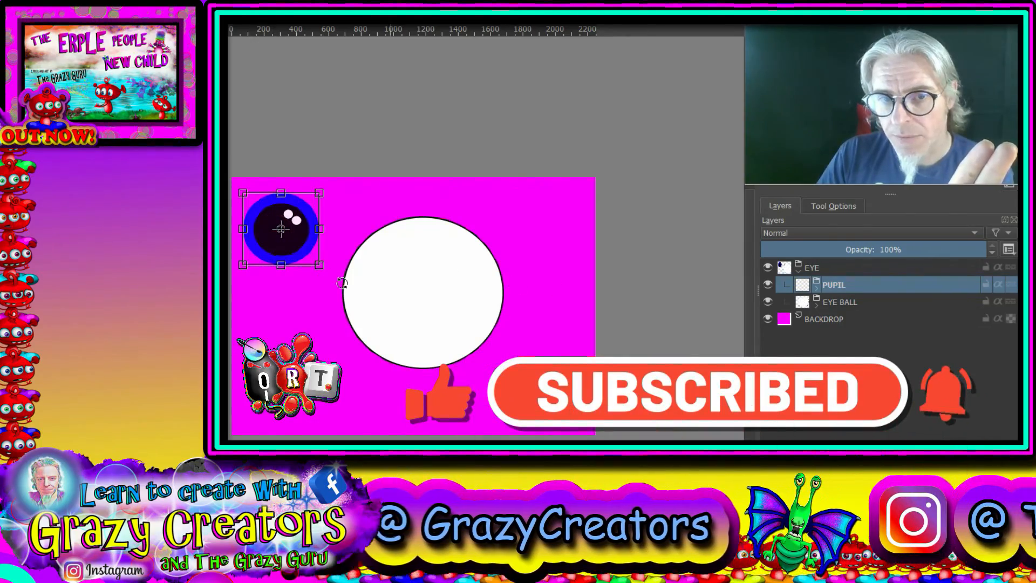
pyautogui.moveTo(265, 231); pyautogui.dragTo(400, 274)
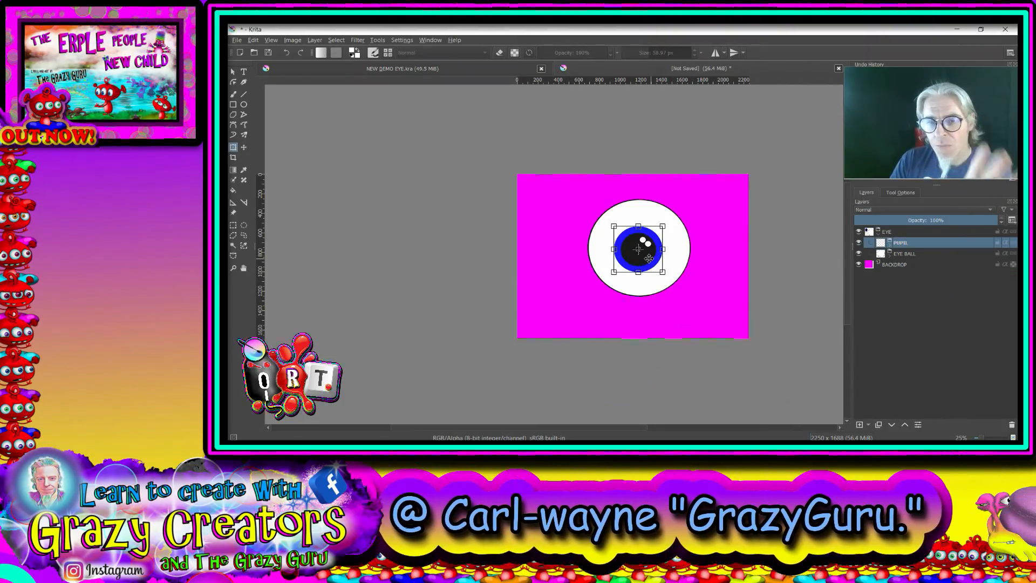
pyautogui.moveTo(649, 259)
pyautogui.mouseDown()
pyautogui.moveTo(669, 262)
pyautogui.moveTo(665, 242)
pyautogui.moveTo(632, 246)
pyautogui.moveTo(654, 277)
pyautogui.moveTo(654, 227)
pyautogui.moveTo(656, 279)
pyautogui.moveTo(673, 248)
pyautogui.moveTo(671, 263)
pyautogui.moveTo(669, 246)
pyautogui.moveTo(634, 254)
pyautogui.moveTo(667, 273)
pyautogui.moveTo(667, 238)
pyautogui.moveTo(639, 234)
pyautogui.moveTo(630, 250)
pyautogui.moveTo(665, 270)
pyautogui.moveTo(674, 258)
pyautogui.moveTo(662, 237)
pyautogui.moveTo(647, 251)
pyautogui.moveTo(620, 252)
pyautogui.moveTo(649, 265)
pyautogui.mouseUp()
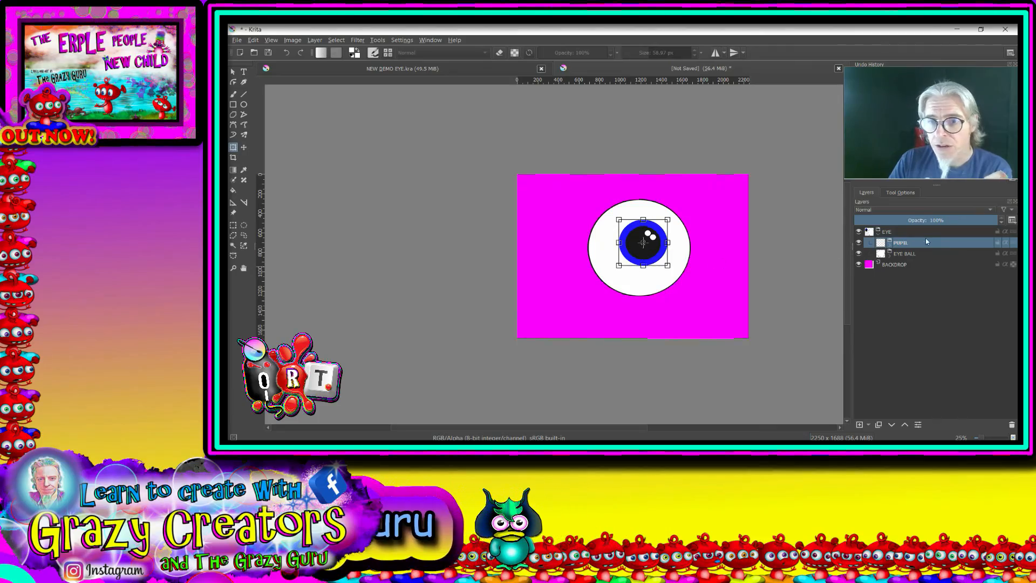
# Collapse the EYE group and scale the whole eye down proportionally to about a third of its size.
pyautogui.click(878, 231)
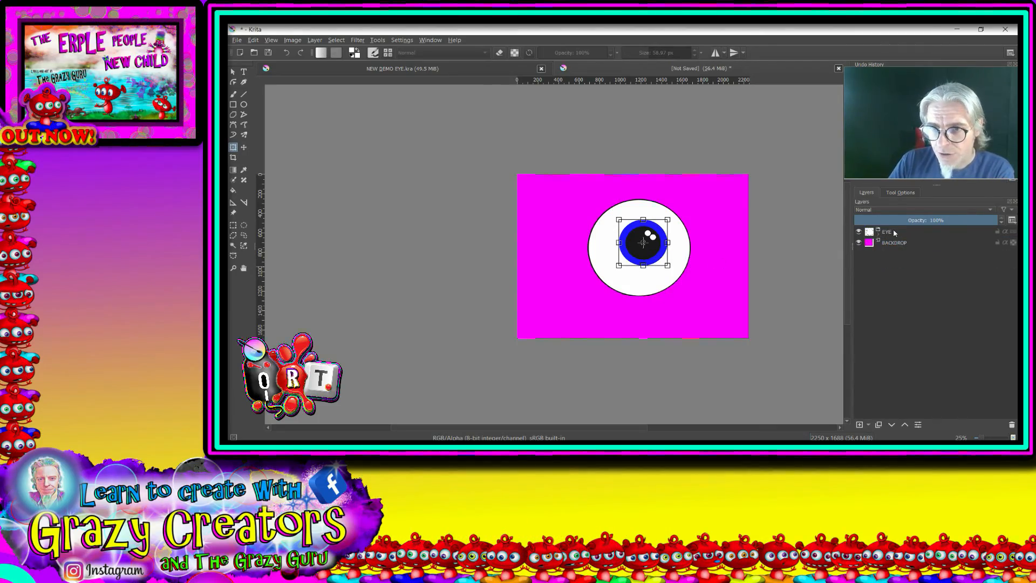
pyautogui.click(893, 230)
pyautogui.moveTo(678, 272)
pyautogui.mouseDown()
pyautogui.moveTo(589, 265)
pyautogui.moveTo(659, 256)
pyautogui.moveTo(677, 284)
pyautogui.moveTo(681, 274)
pyautogui.mouseUp()
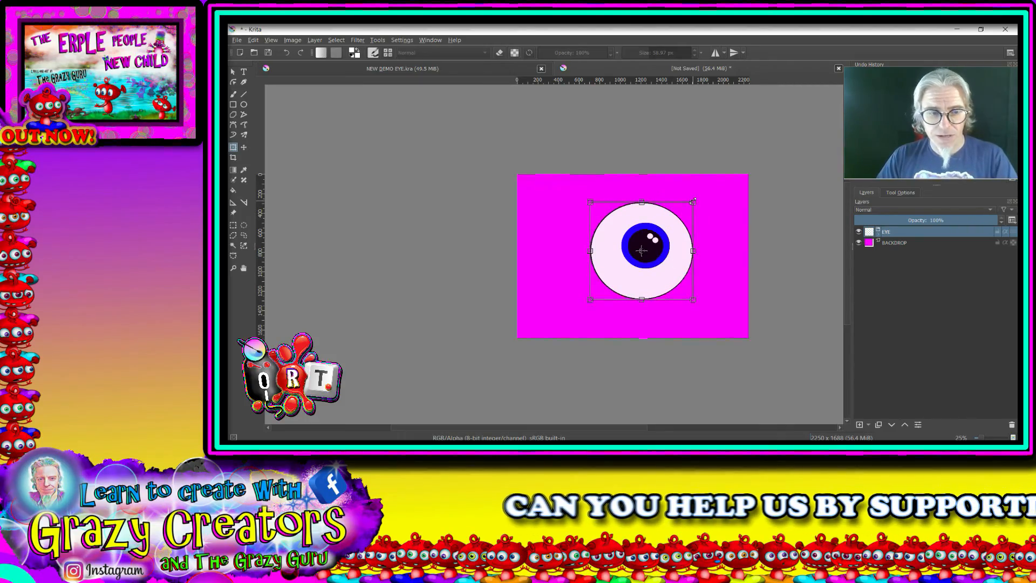
pyautogui.moveTo(693, 201); pyautogui.dragTo(614, 248)
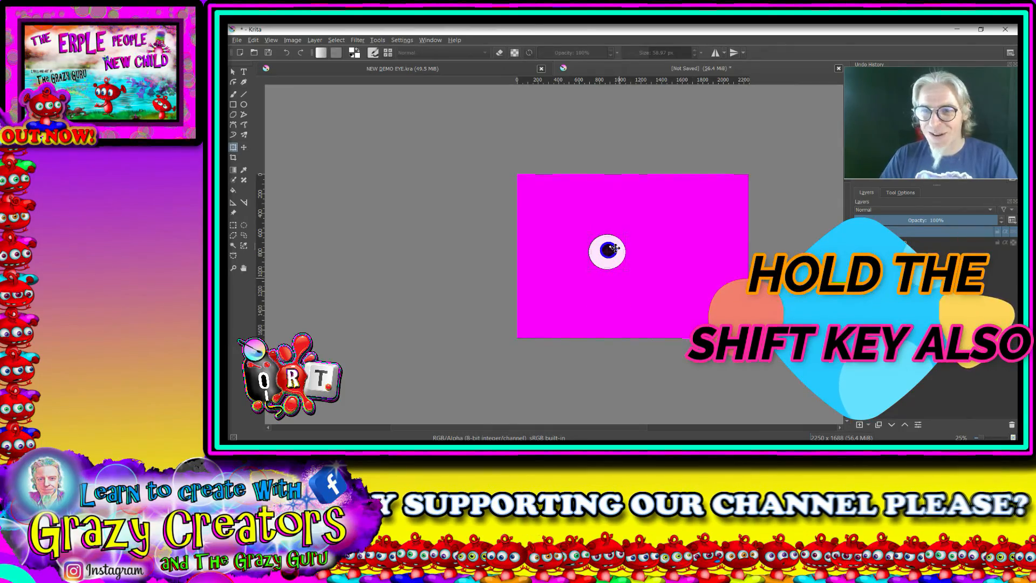
# Duplicate the EYE group and rename the copy EYE.
pyautogui.scroll(2, 679, 264)
pyautogui.moveTo(678, 264); pyautogui.dragTo(651, 263)
pyautogui.scroll(1, 651, 263)
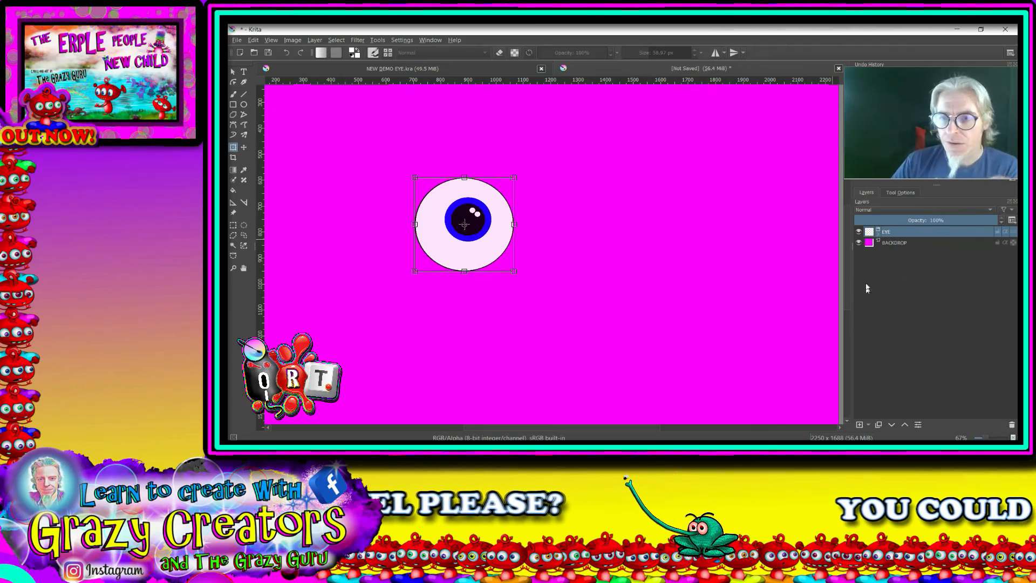
pyautogui.click(879, 427)
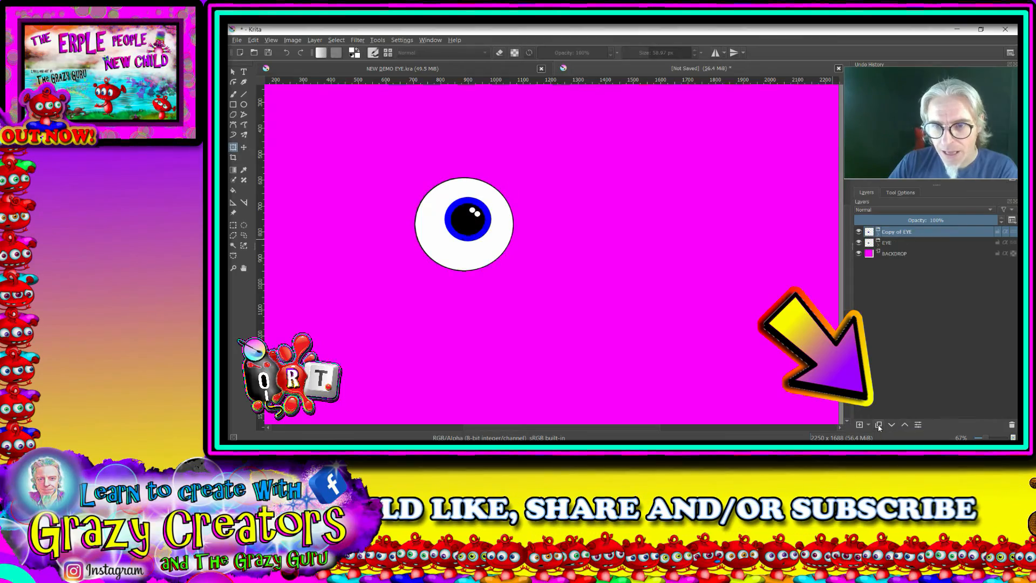
pyautogui.doubleClick(895, 232)
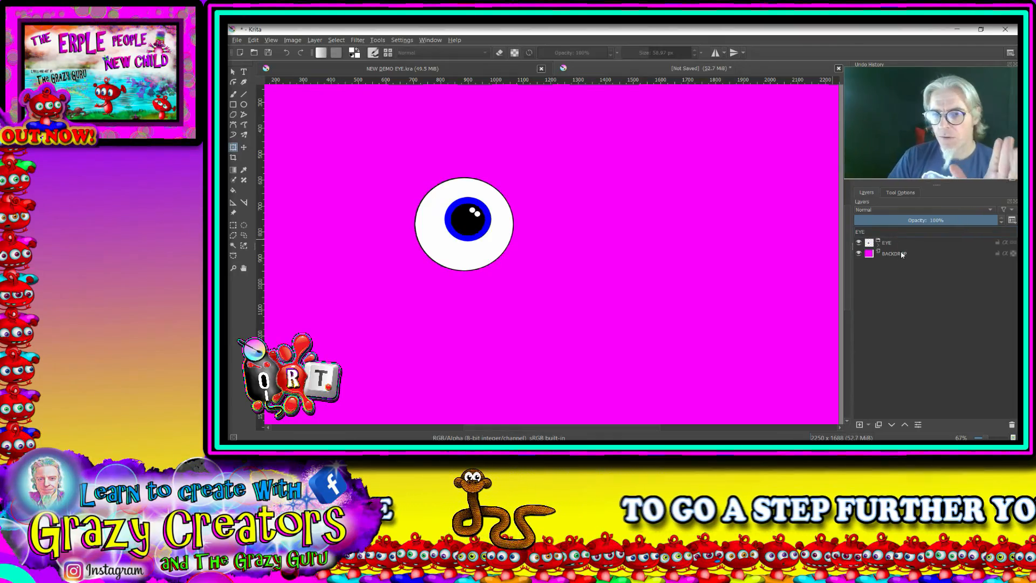
pyautogui.write('EYE')
pyautogui.click(897, 253)
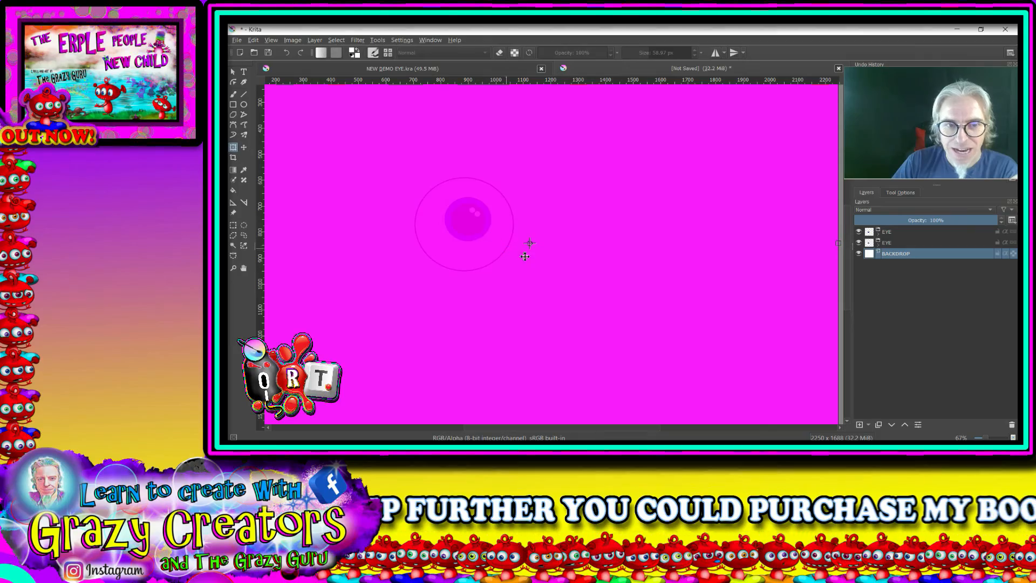
# Move the lower EYE group to the right of the other eye and shift its PUPIL towards the eyeball's upper left.
pyautogui.click(890, 243)
pyautogui.moveTo(467, 246); pyautogui.dragTo(576, 244)
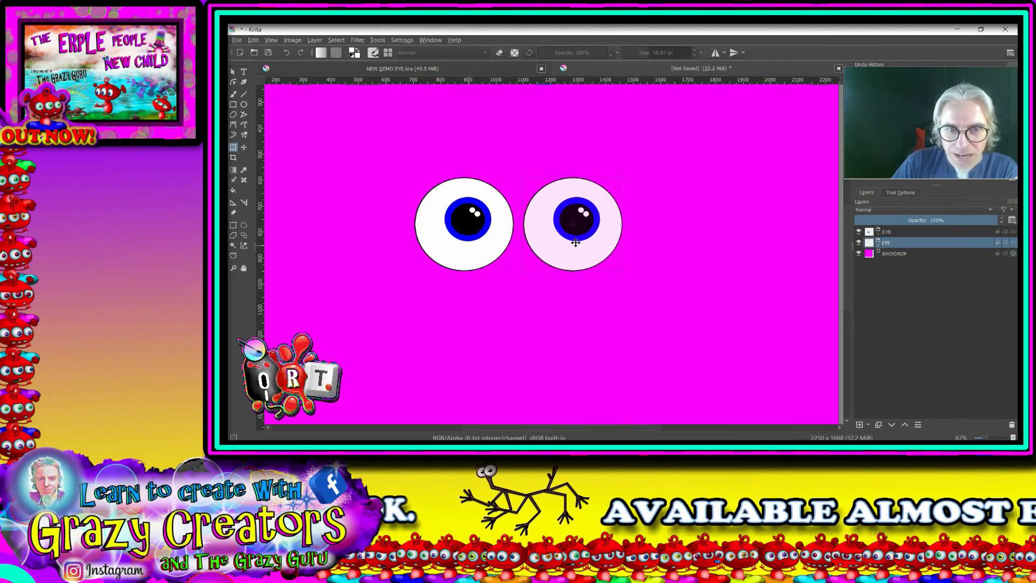
pyautogui.click(878, 243)
pyautogui.click(900, 254)
pyautogui.moveTo(593, 222); pyautogui.dragTo(572, 215)
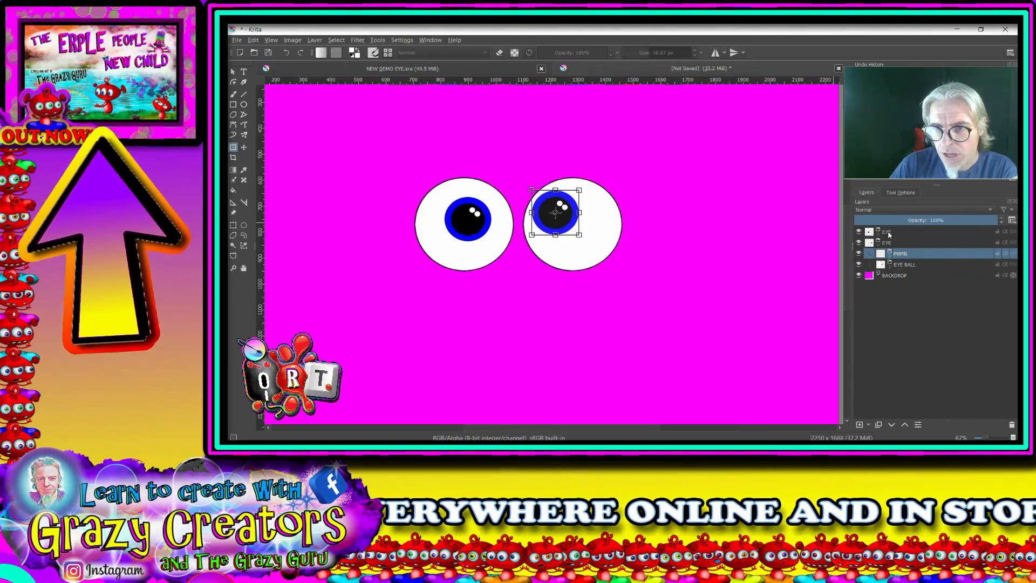
# Expand the upper EYE group and move its PUPIL towards the lower right of the eyeball.
pyautogui.click(878, 232)
pyautogui.click(894, 244)
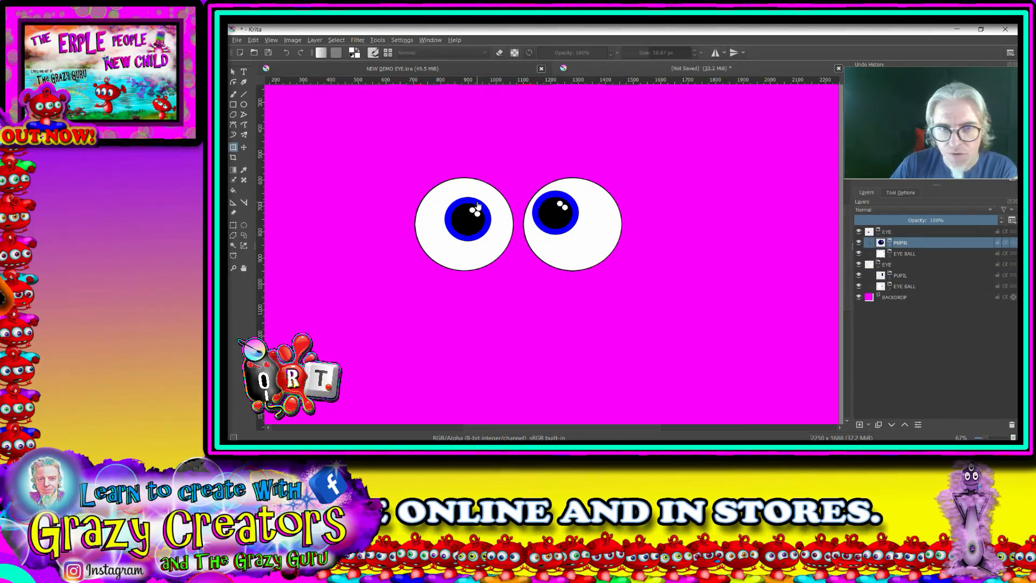
pyautogui.moveTo(460, 231); pyautogui.dragTo(475, 241)
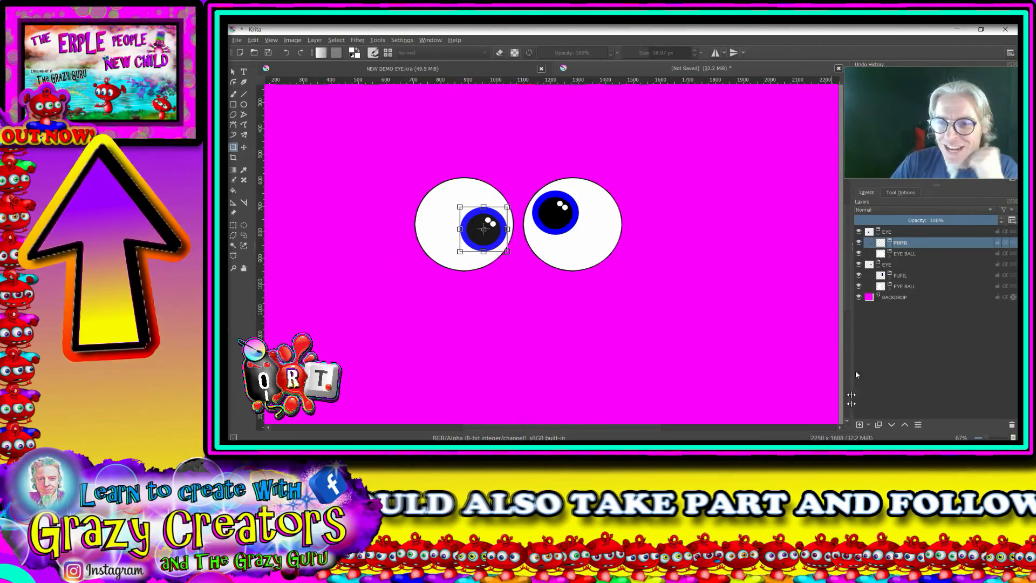
# Collapse both EYE groups, Quick Group the upper one and move the lower one into the new parent group.
pyautogui.click(878, 265)
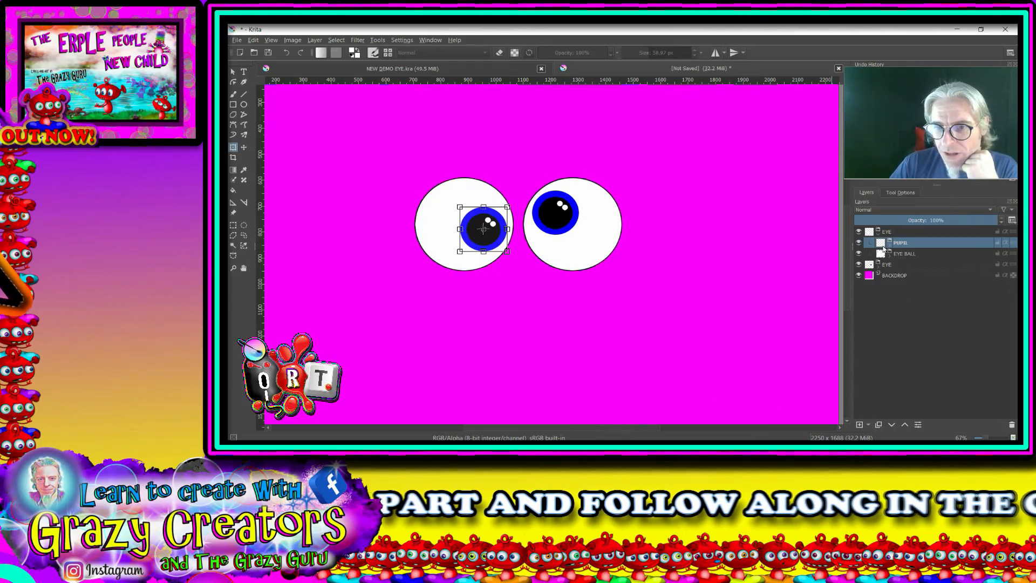
pyautogui.click(878, 232)
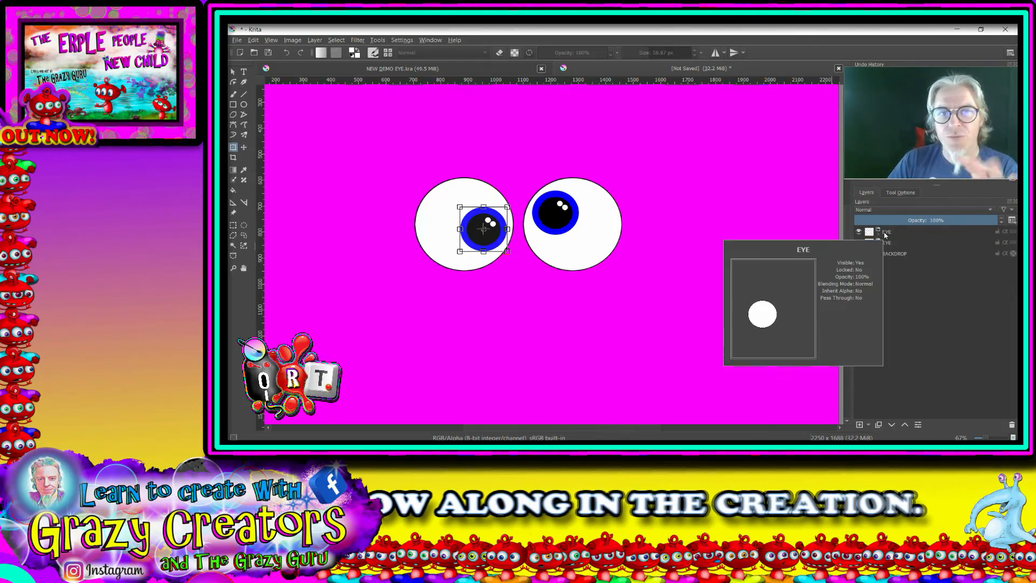
pyautogui.click(892, 234)
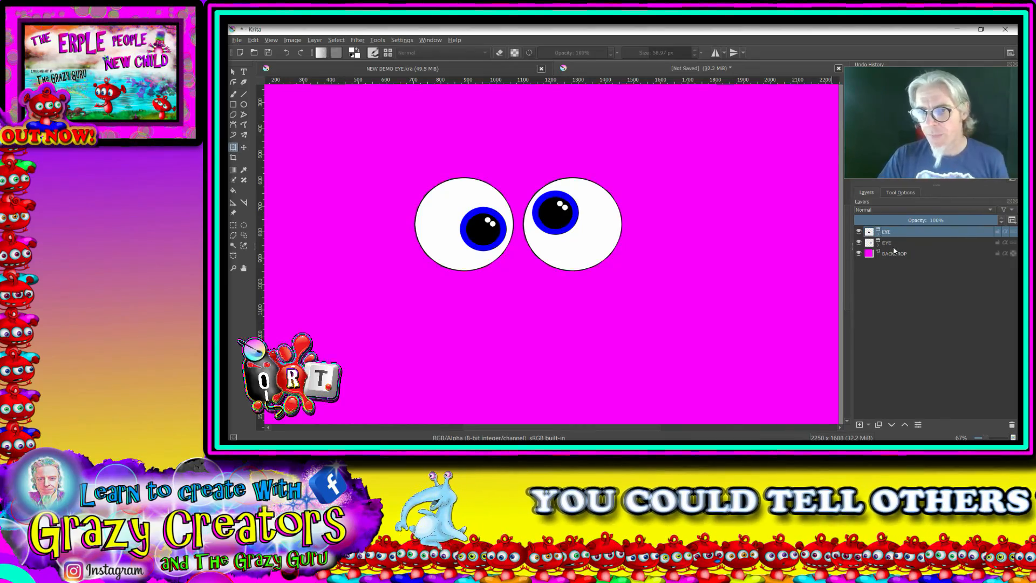
pyautogui.hotkey('ctrl', 'g')
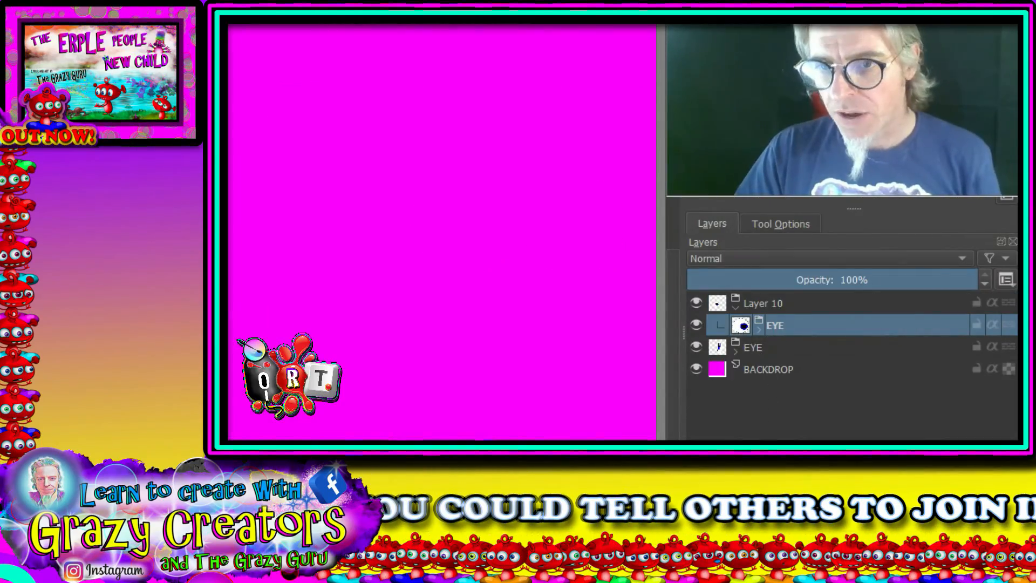
pyautogui.moveTo(772, 348); pyautogui.dragTo(772, 329)
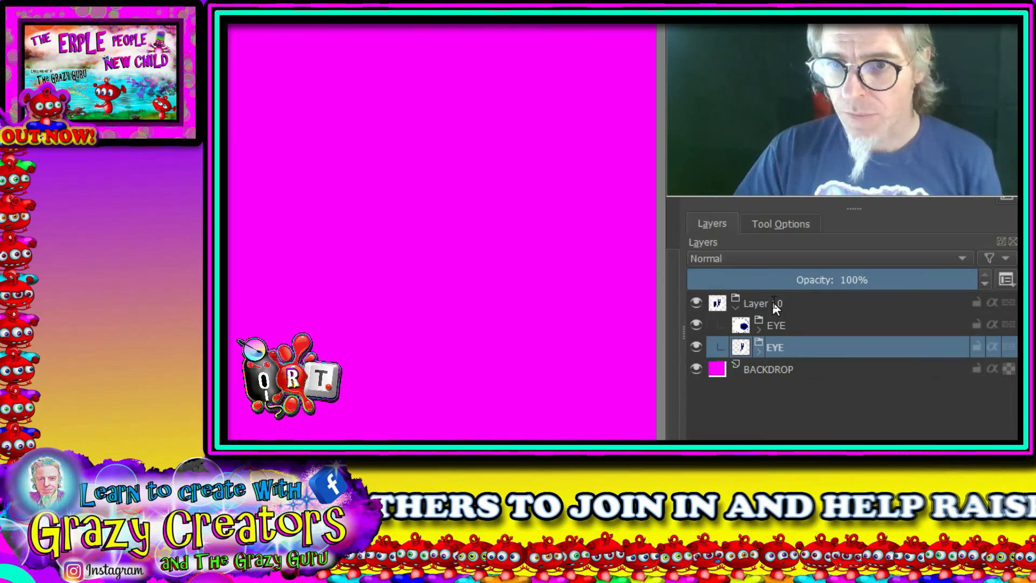
# Rename the parent group holding both eyes EYES and collapse it.
pyautogui.doubleClick(771, 303)
pyautogui.write('EYES')
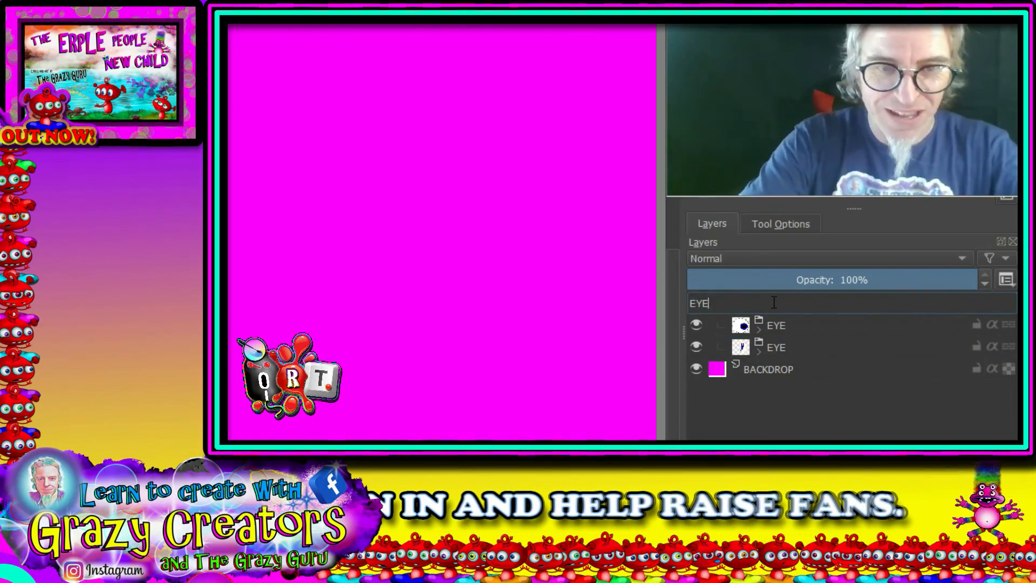
pyautogui.click(784, 323)
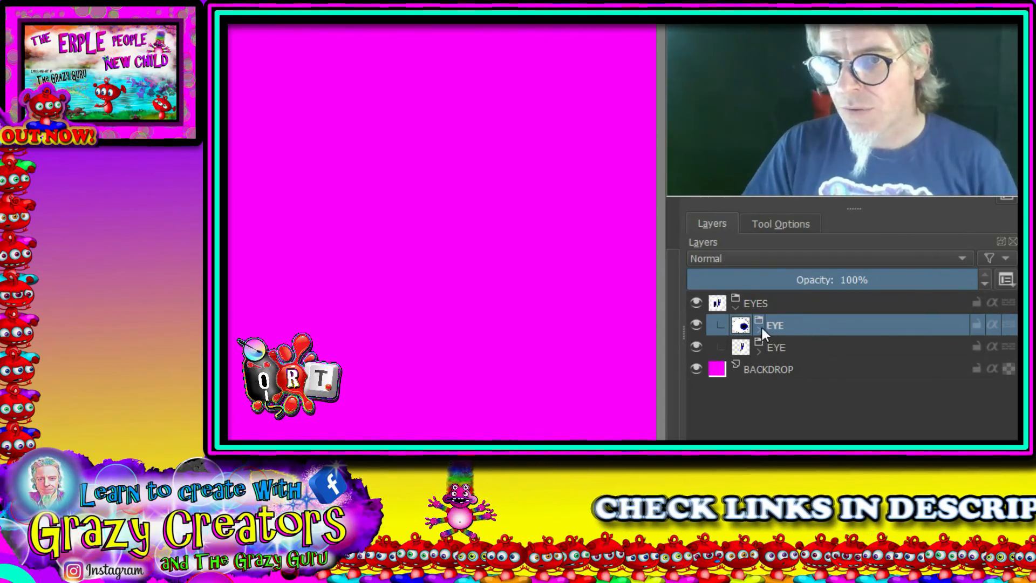
pyautogui.click(759, 329)
pyautogui.click(759, 329)
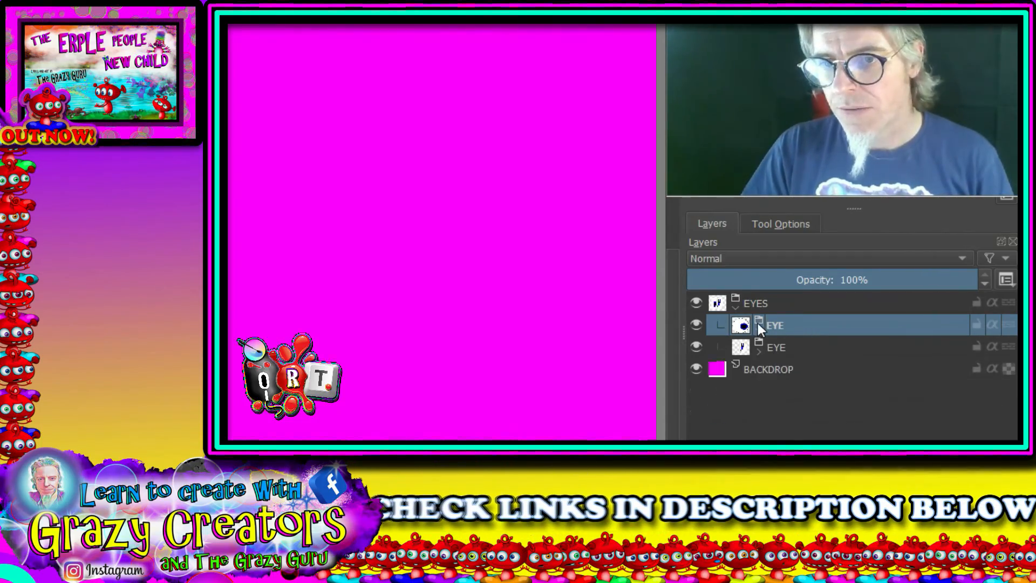
pyautogui.click(735, 305)
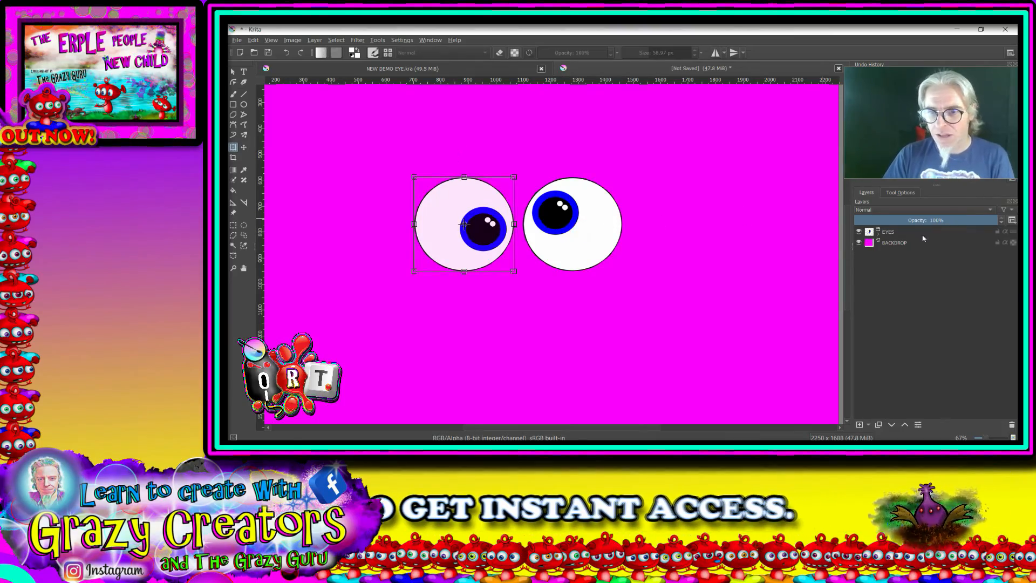
# Move the EYES group as one unit to the backdrop's horizontal centre, somewhat above the middle.
pyautogui.click(893, 233)
pyautogui.moveTo(578, 239); pyautogui.dragTo(602, 241)
pyautogui.scroll(-3, 597, 242)
pyautogui.scroll(3, 598, 243)
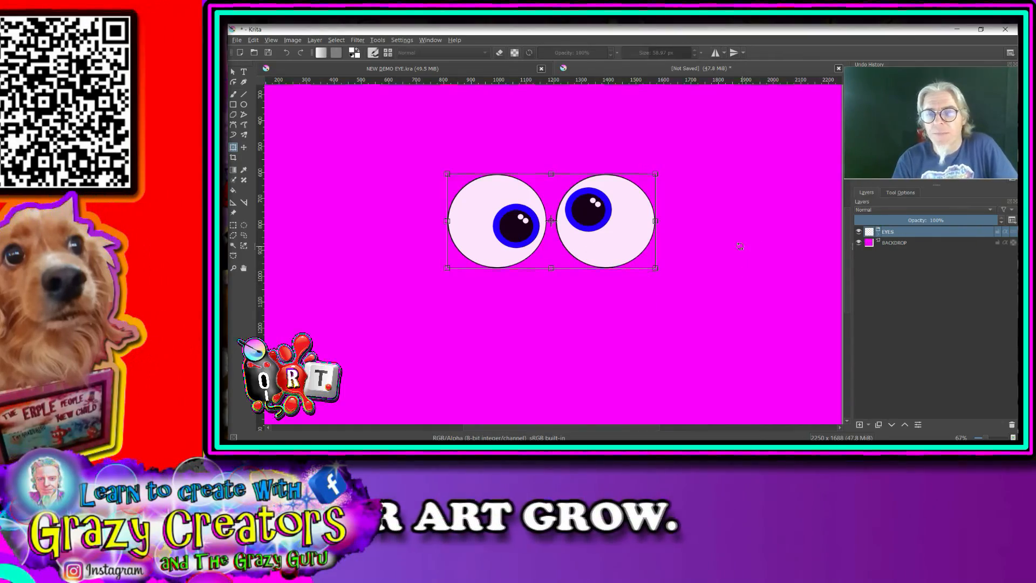
pyautogui.scroll(-1, 685, 199)
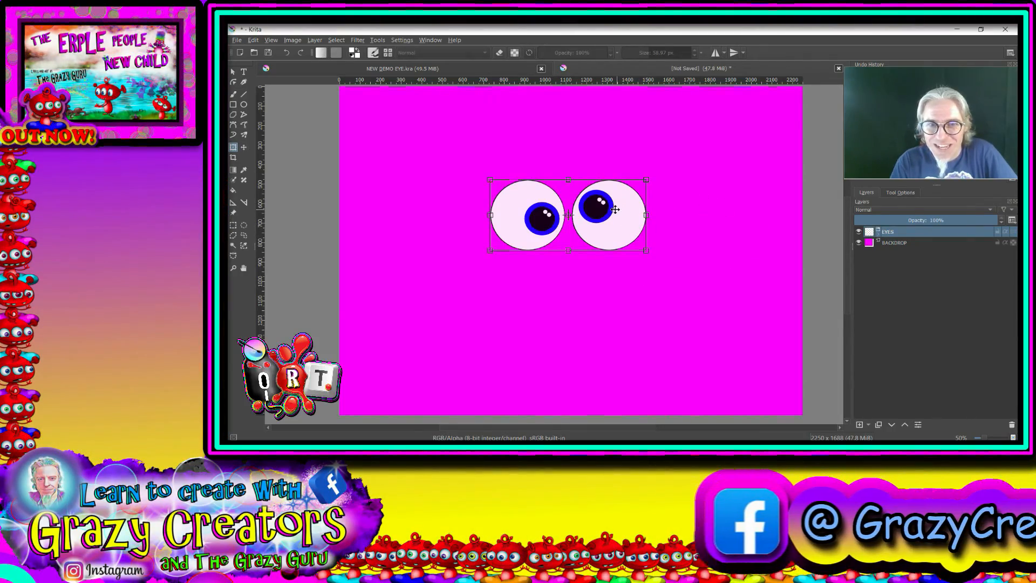
pyautogui.scroll(3, 615, 210)
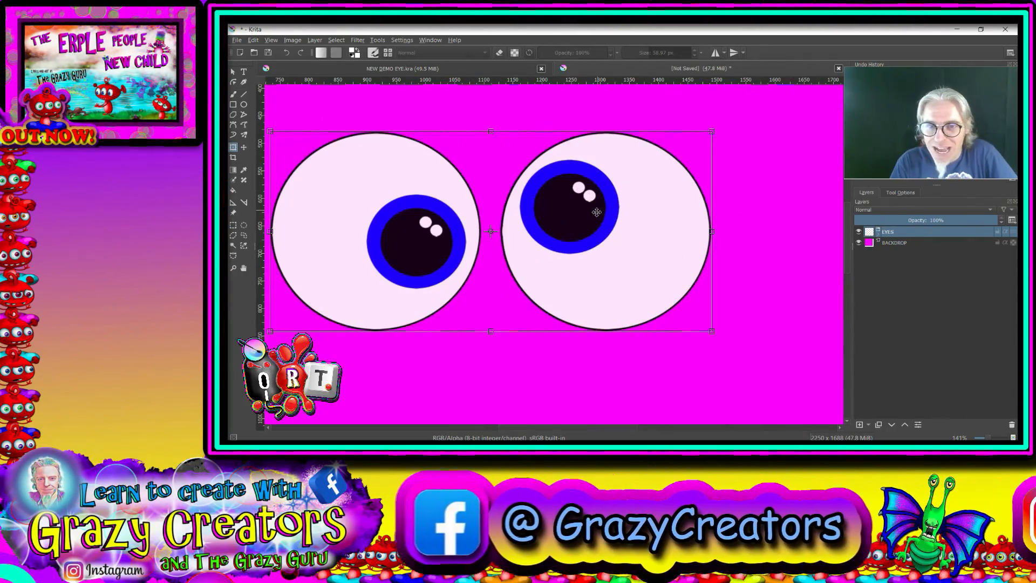
pyautogui.scroll(-2, 609, 221)
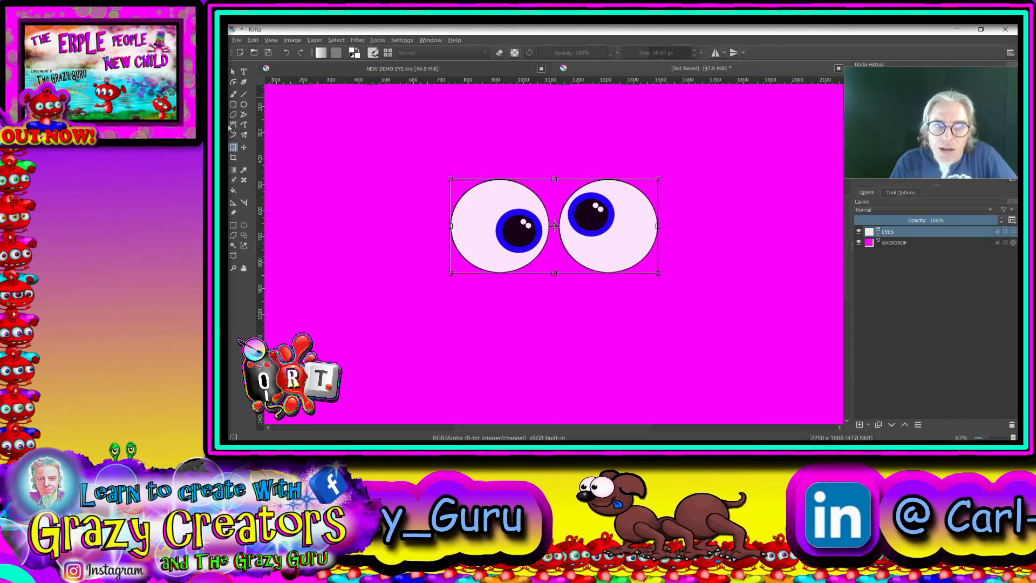
# Switch to the Freehand Brush and open the brush presets.
pyautogui.click(233, 93)
pyautogui.click(387, 52)
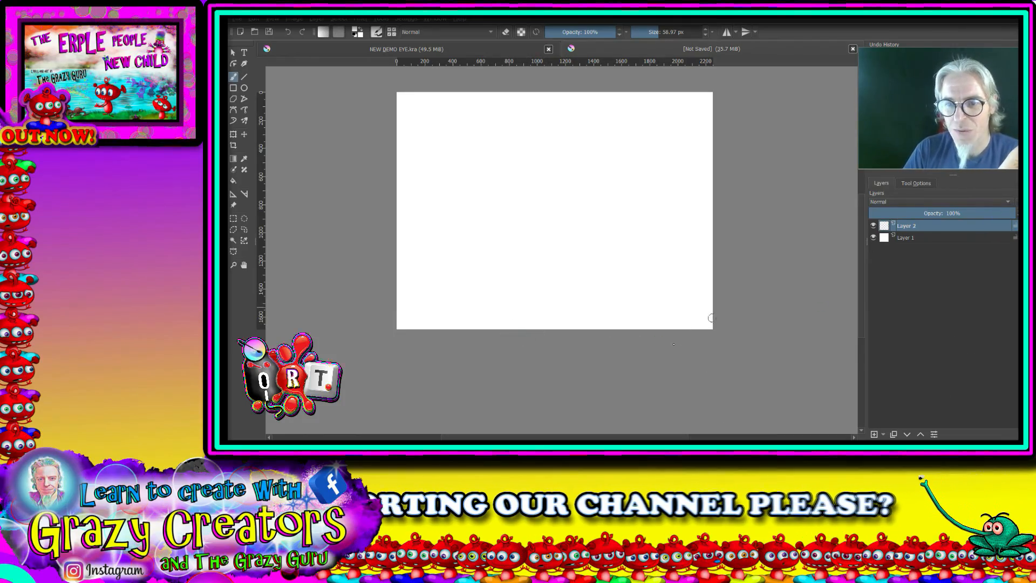
# Fill Layer 1 of the blank canvas with magenta using the Fill tool.
pyautogui.click(912, 241)
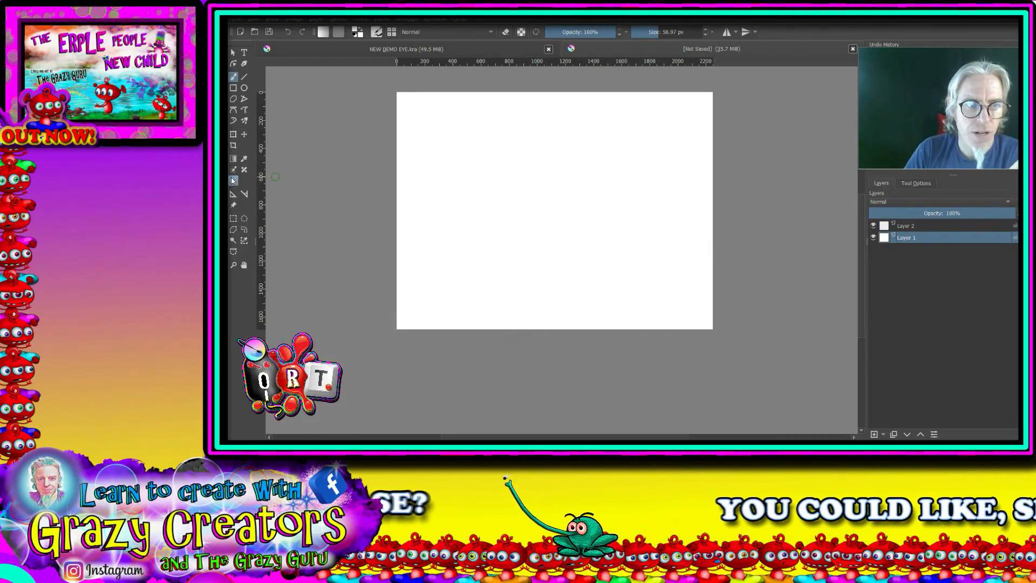
pyautogui.rightClick(516, 155)
pyautogui.click(480, 152)
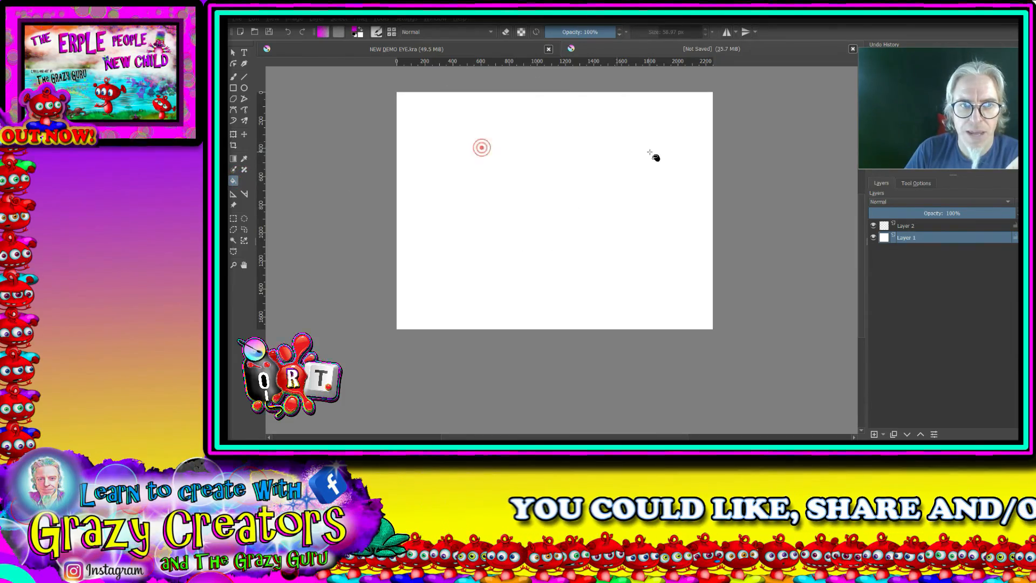
pyautogui.click(656, 164)
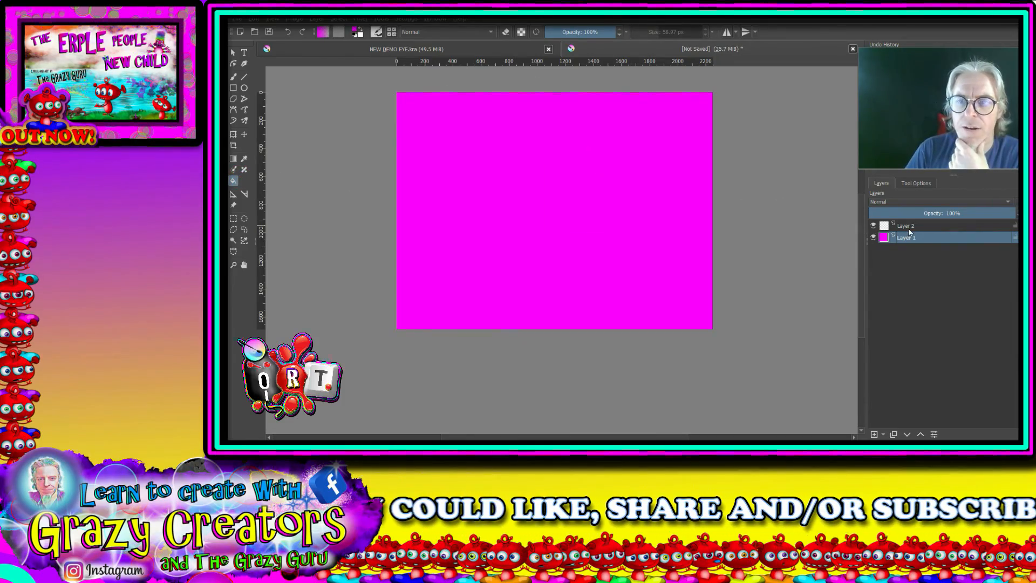
# Stamp a black circle on Layer 2 with a 1,000 px brush, near the upper centre of the magenta canvas.
pyautogui.click(908, 228)
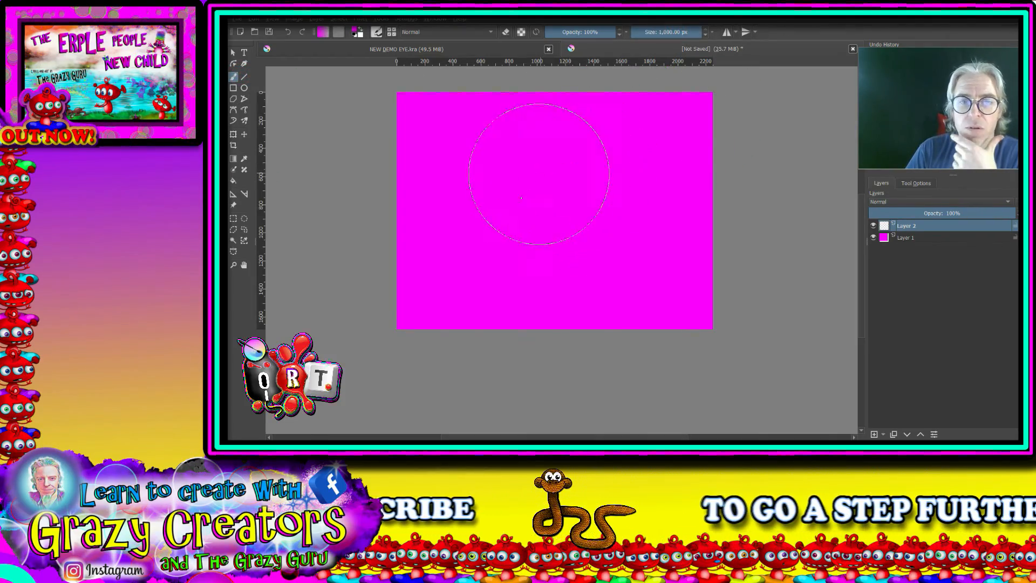
pyautogui.rightClick(554, 205)
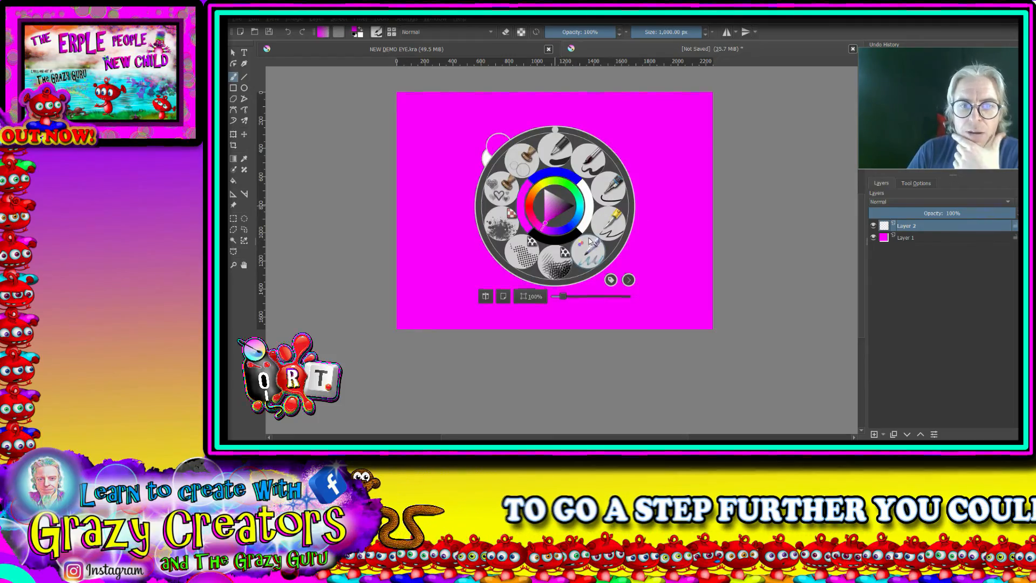
pyautogui.click(565, 246)
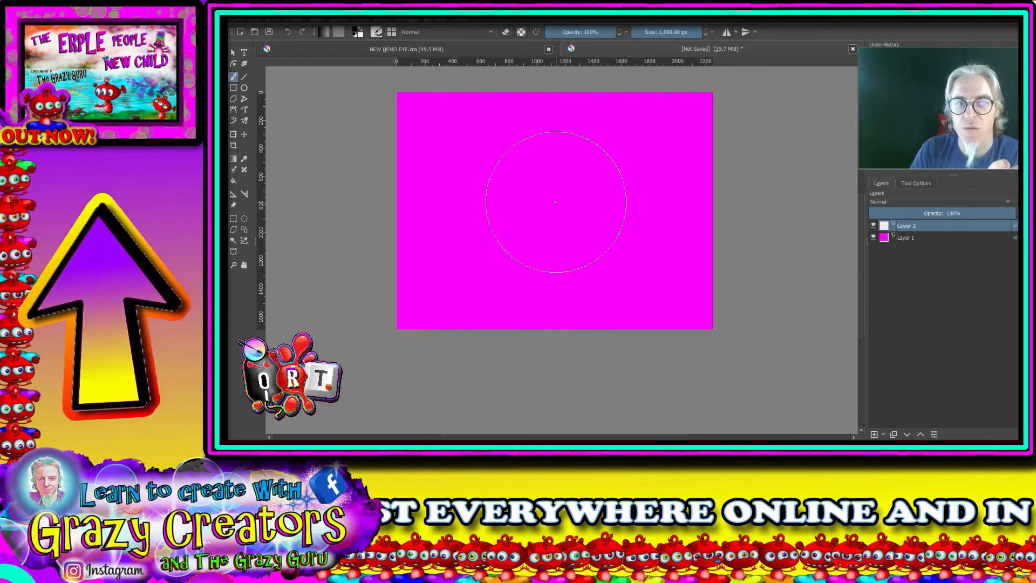
pyautogui.click(556, 203)
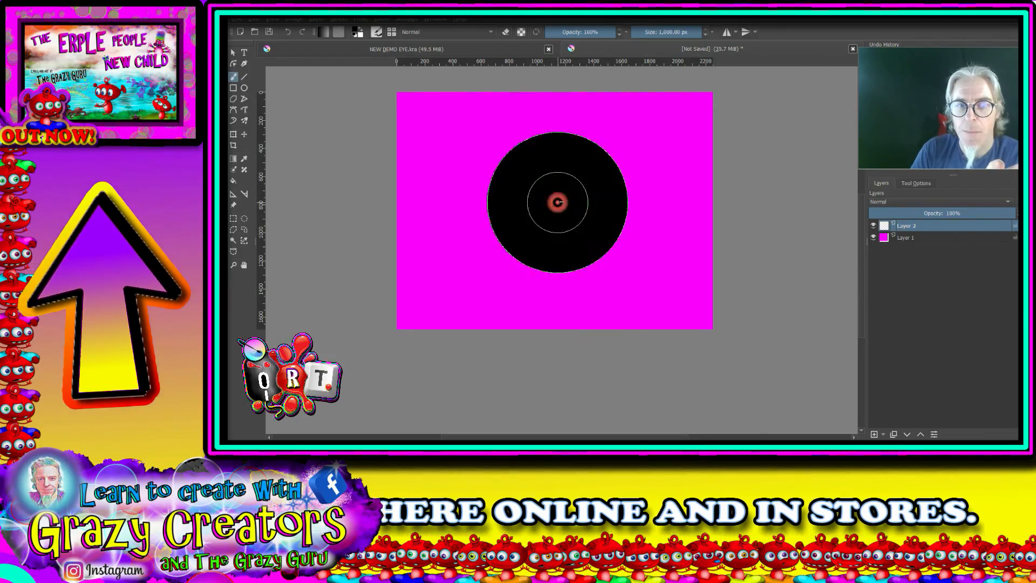
# Add a new layer and stamp a 1,000 px white circle directly over the black one.
pyautogui.click(874, 435)
pyautogui.rightClick(663, 236)
pyautogui.click(682, 234)
pyautogui.rightClick(681, 234)
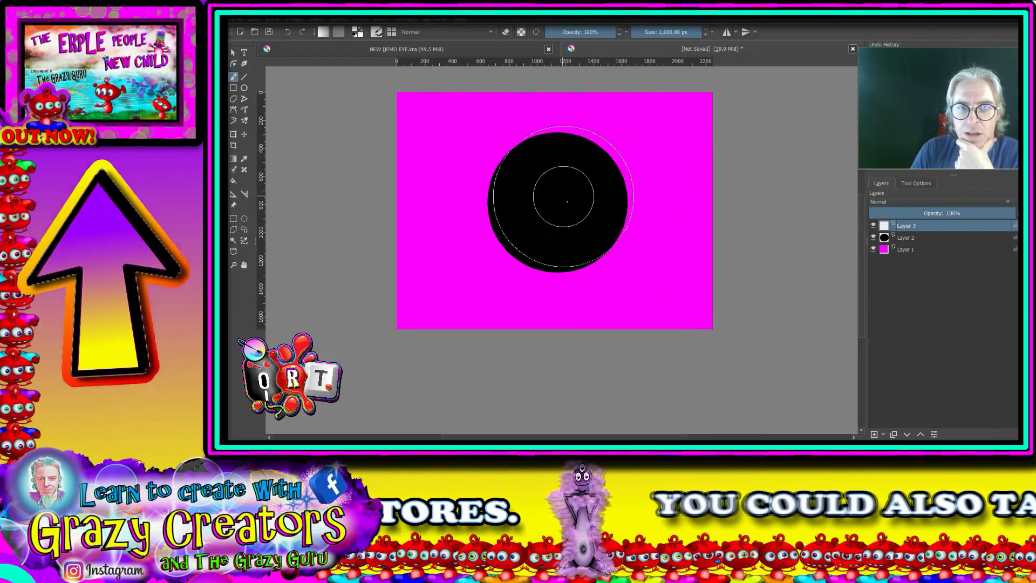
pyautogui.click(560, 199)
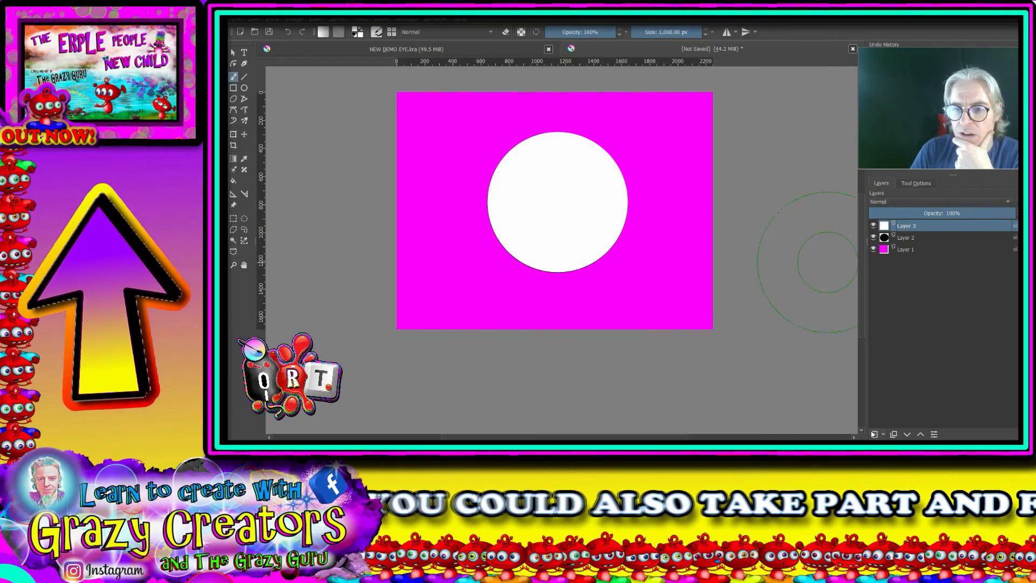
# Stamp a 1,000 px blue circle over the white one on a new layer.
pyautogui.rightClick(566, 218)
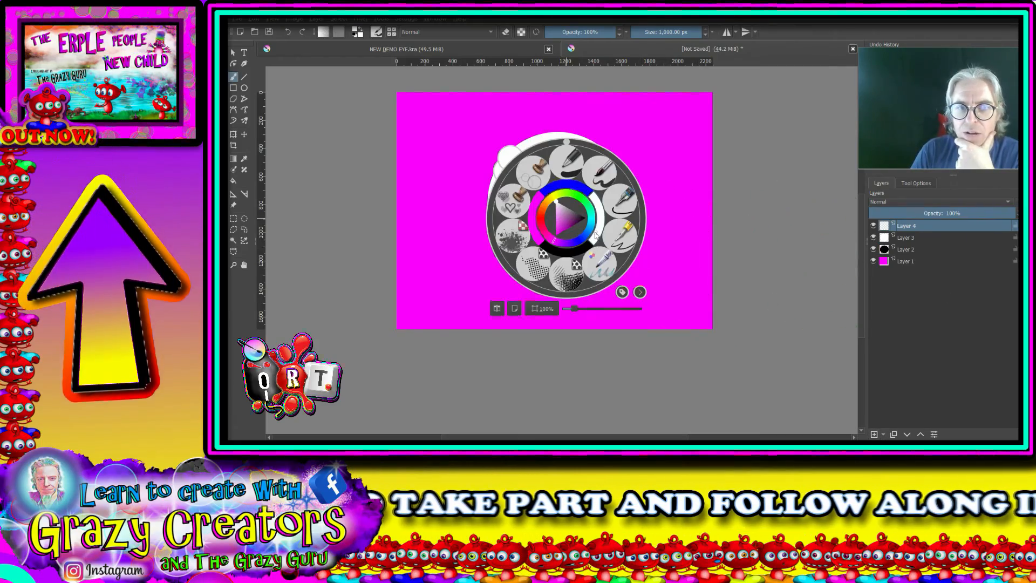
pyautogui.click(573, 186)
pyautogui.rightClick(572, 186)
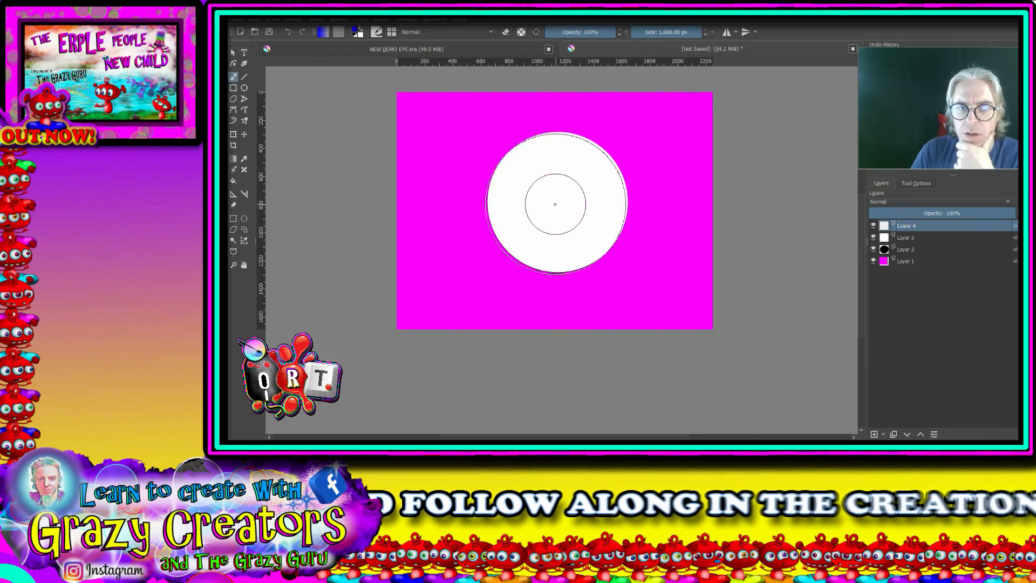
pyautogui.click(557, 200)
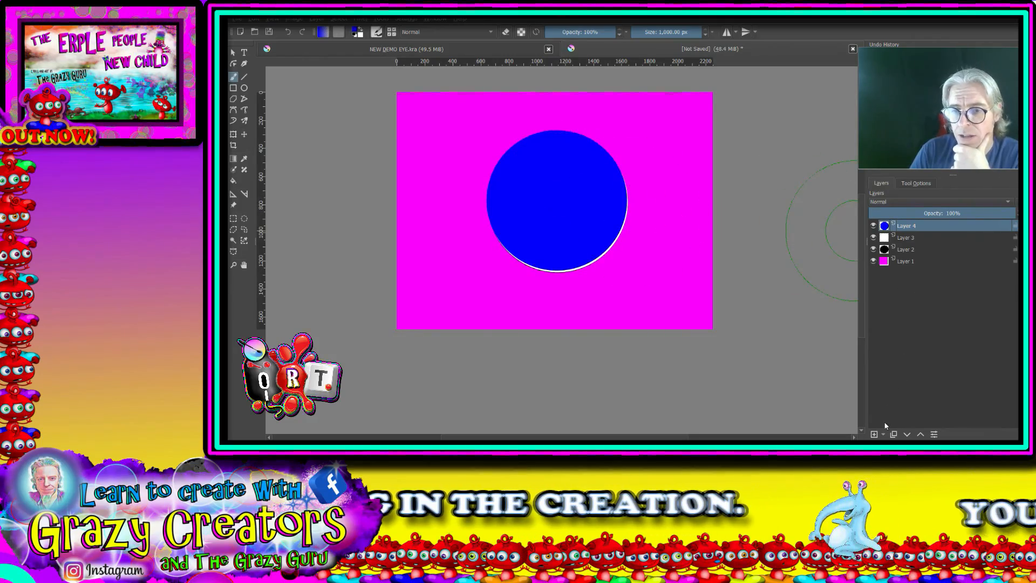
# Stamp a 1,000 px black circle over the blue one on a new layer.
pyautogui.rightClick(551, 217)
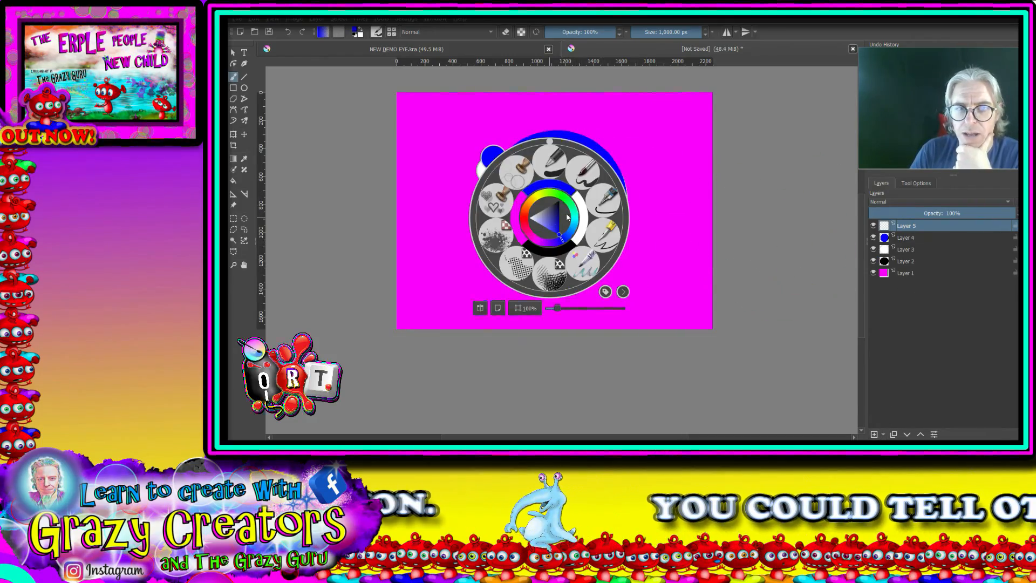
pyautogui.click(553, 254)
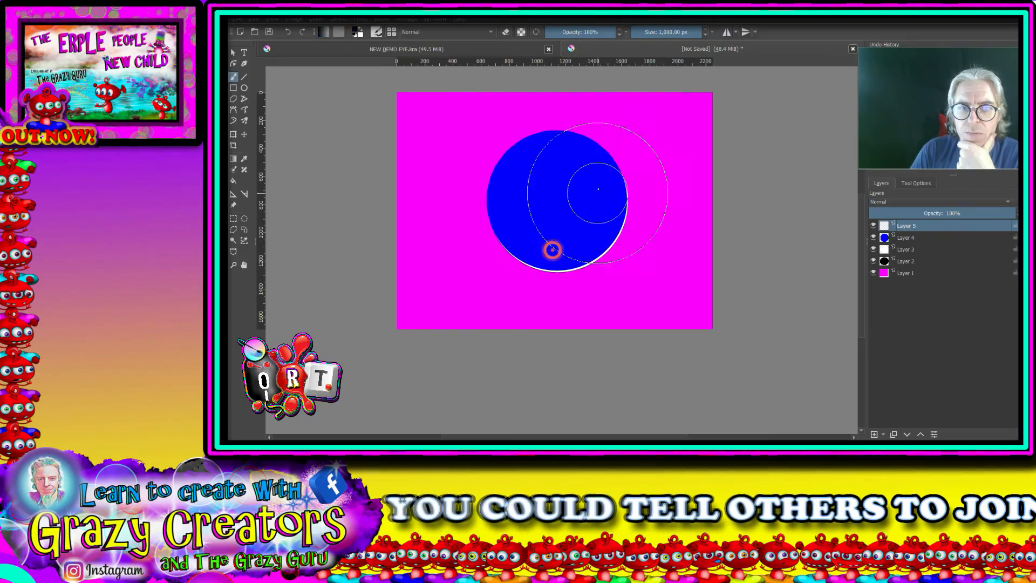
pyautogui.click(556, 201)
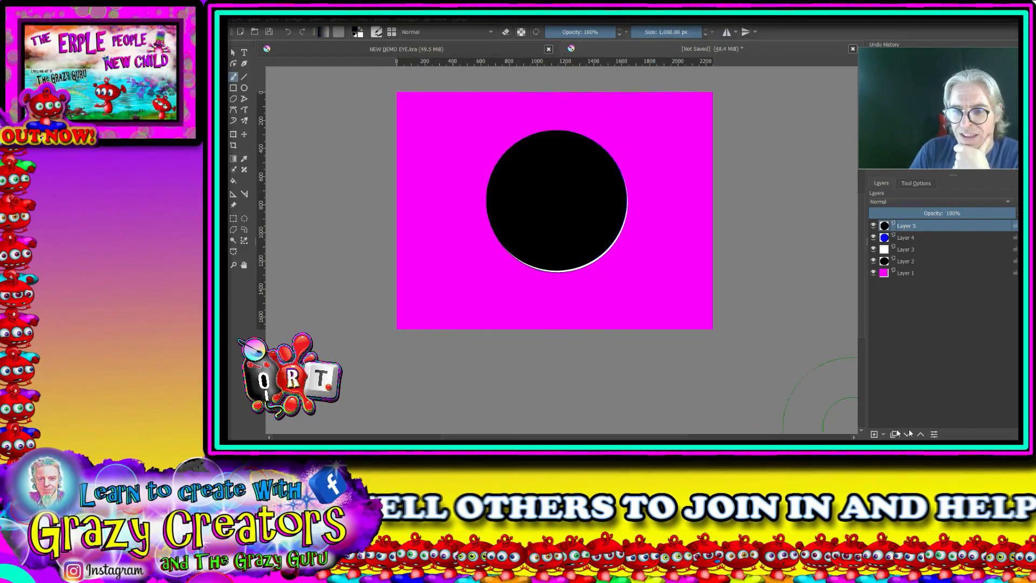
# Add two more layers and stamp a 1,000 px white circle on each, over the stacked circles.
pyautogui.press('Insert')
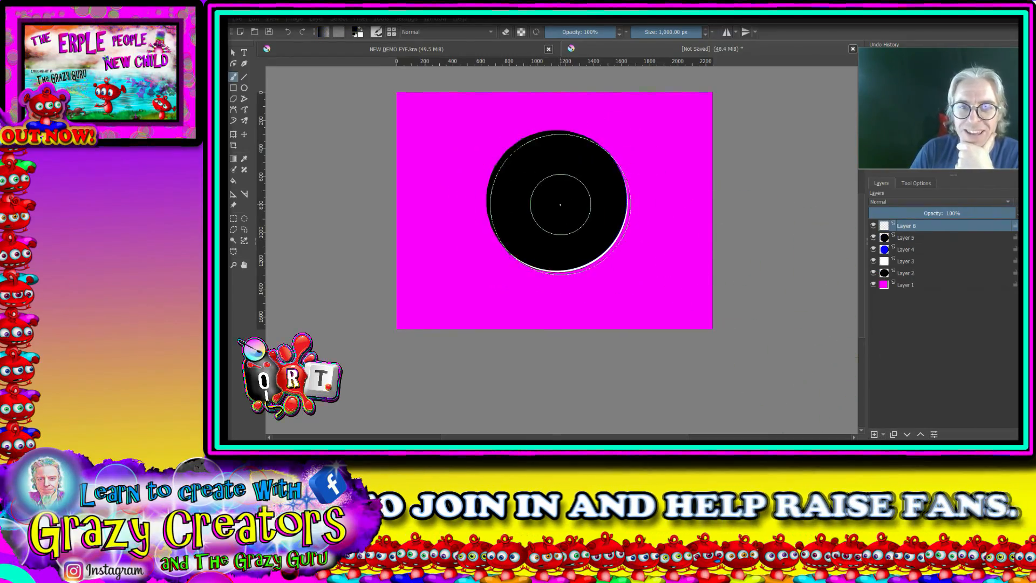
pyautogui.rightClick(557, 200)
pyautogui.click(592, 201)
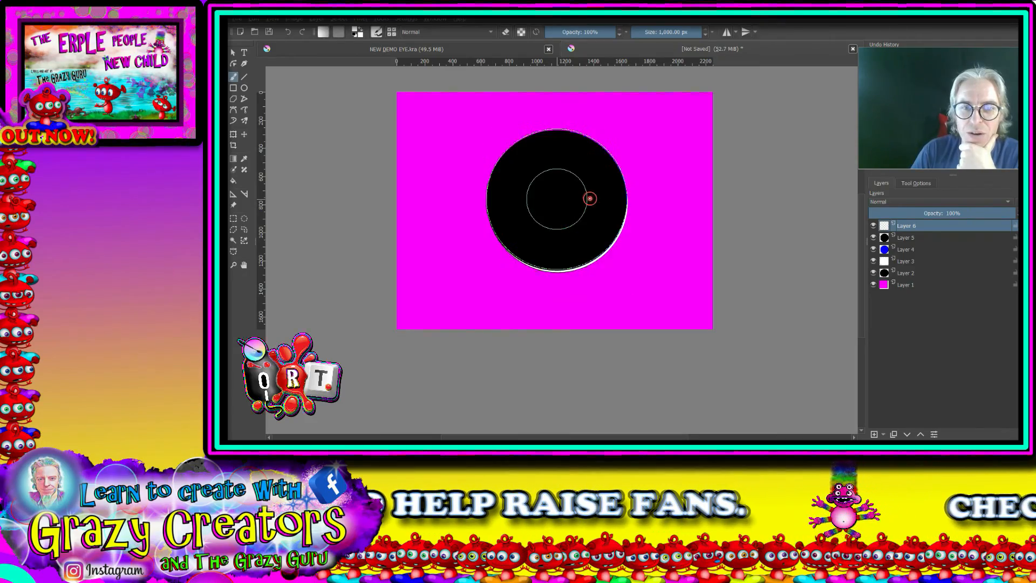
pyautogui.click(556, 200)
pyautogui.press('Insert')
pyautogui.click(558, 199)
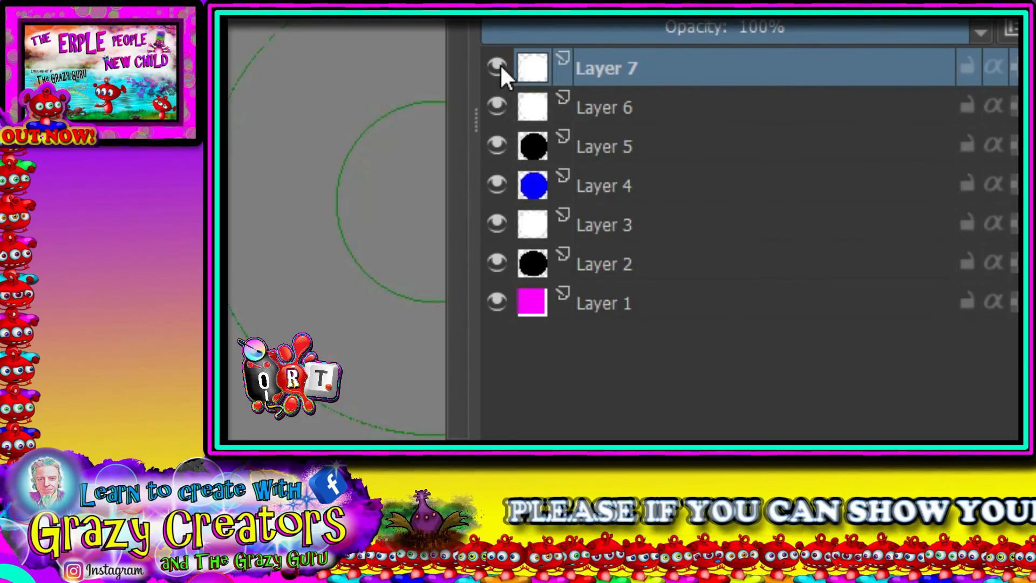
# Hide Layers 7, 6, 5, 4 and 3 so only the lower black circle and magenta backdrop show.
pyautogui.click(497, 66)
pyautogui.click(500, 107)
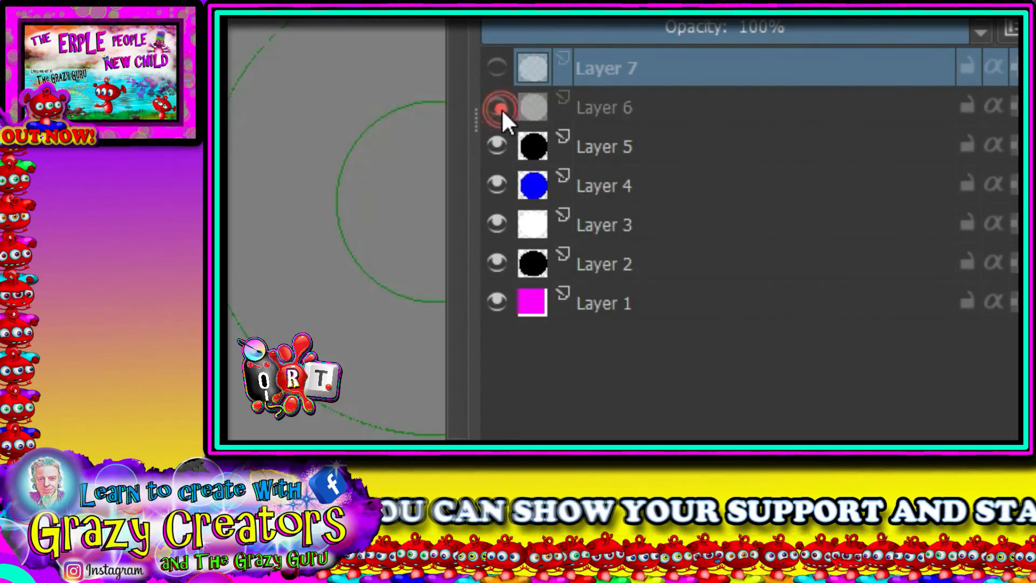
pyautogui.click(498, 147)
pyautogui.click(497, 184)
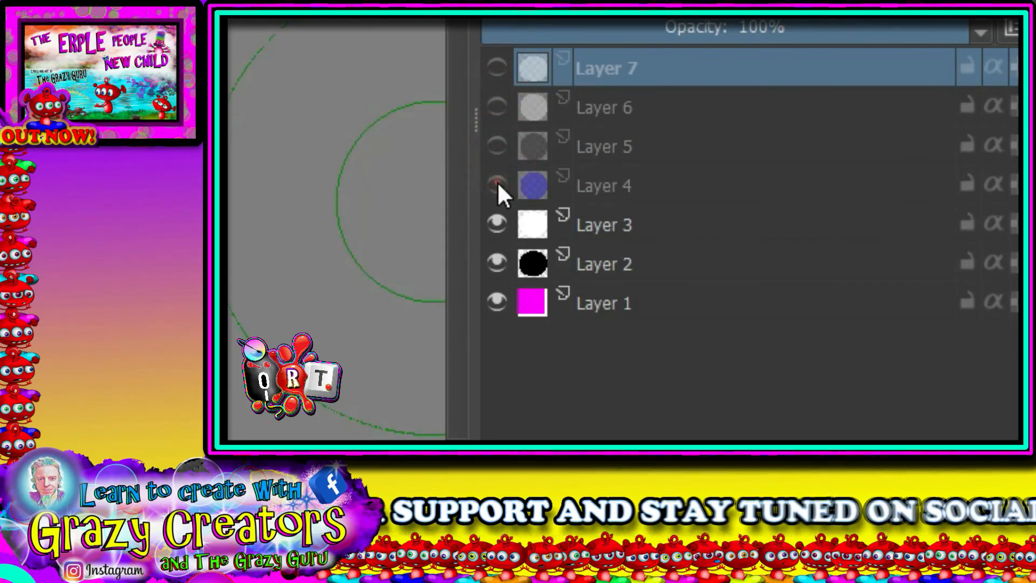
pyautogui.click(497, 221)
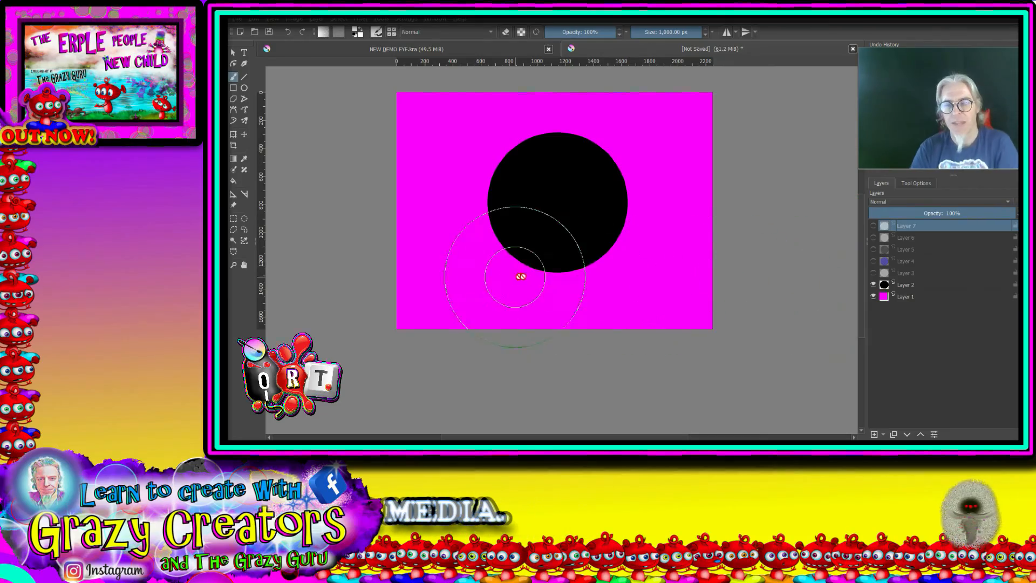
# Show Layer 3 and shrink its white circle slightly on all sides with the Transform tool, leaving a thin black outline around it.
pyautogui.moveTo(891, 288)
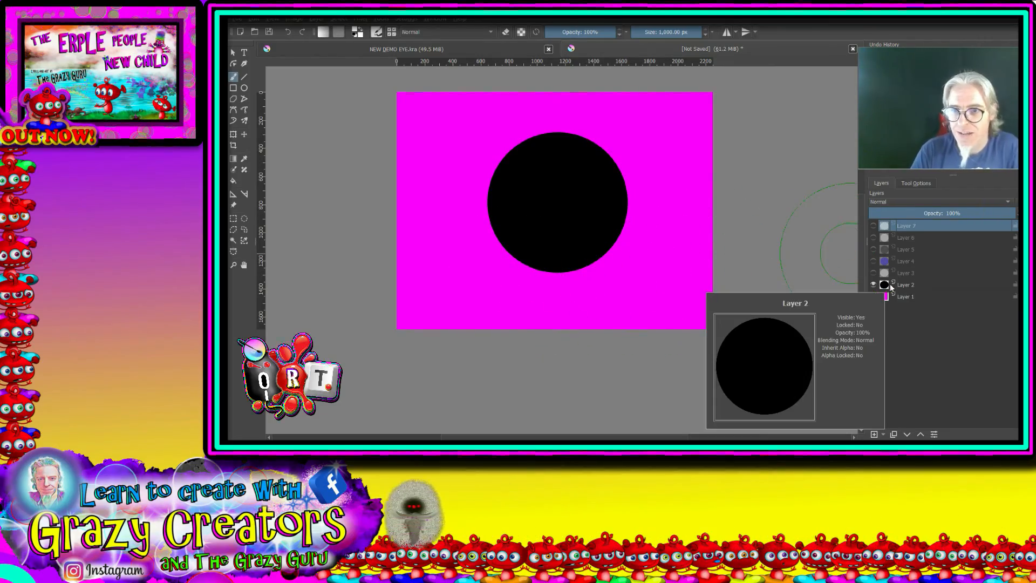
pyautogui.click(234, 138)
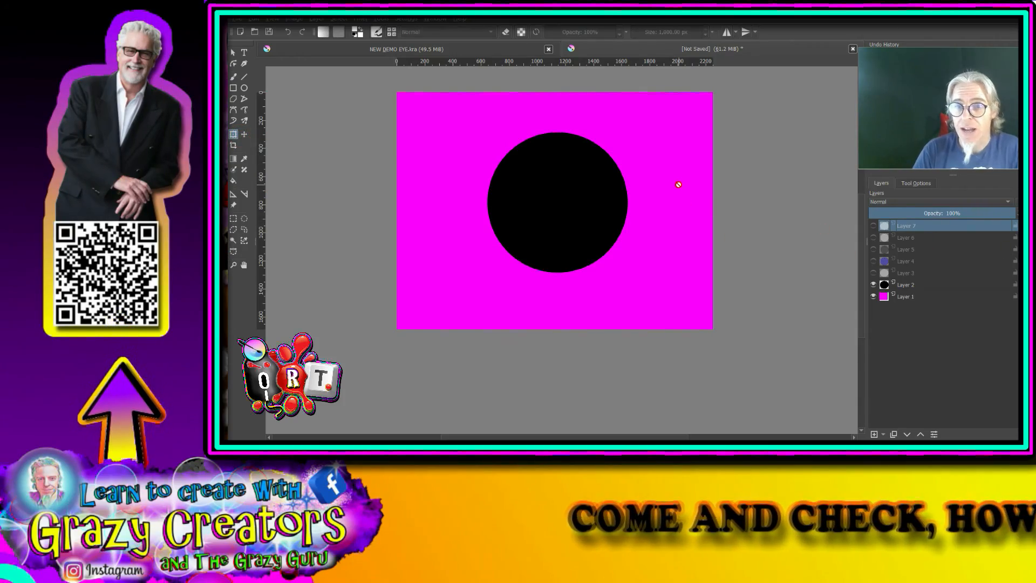
pyautogui.click(872, 272)
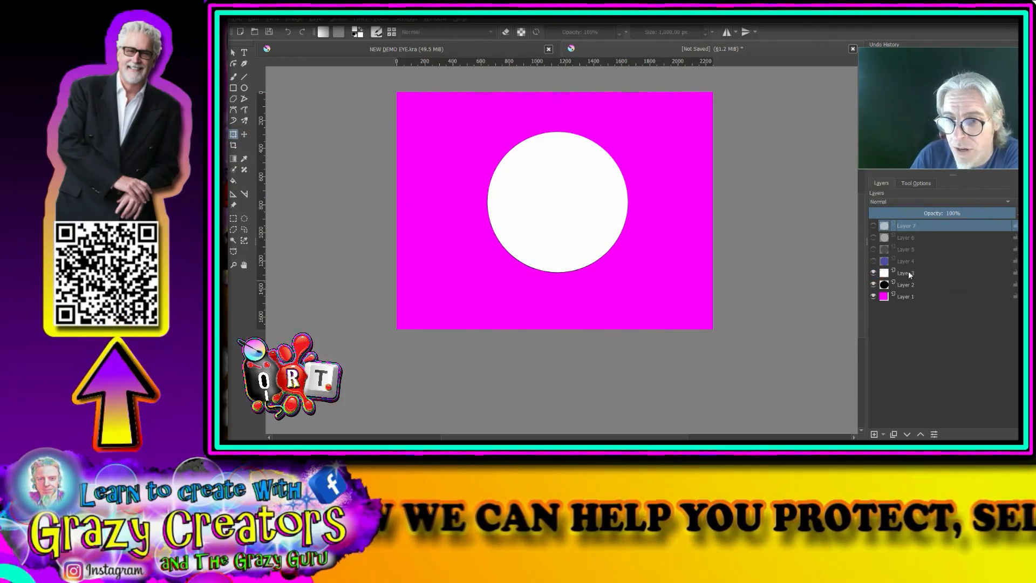
pyautogui.click(908, 274)
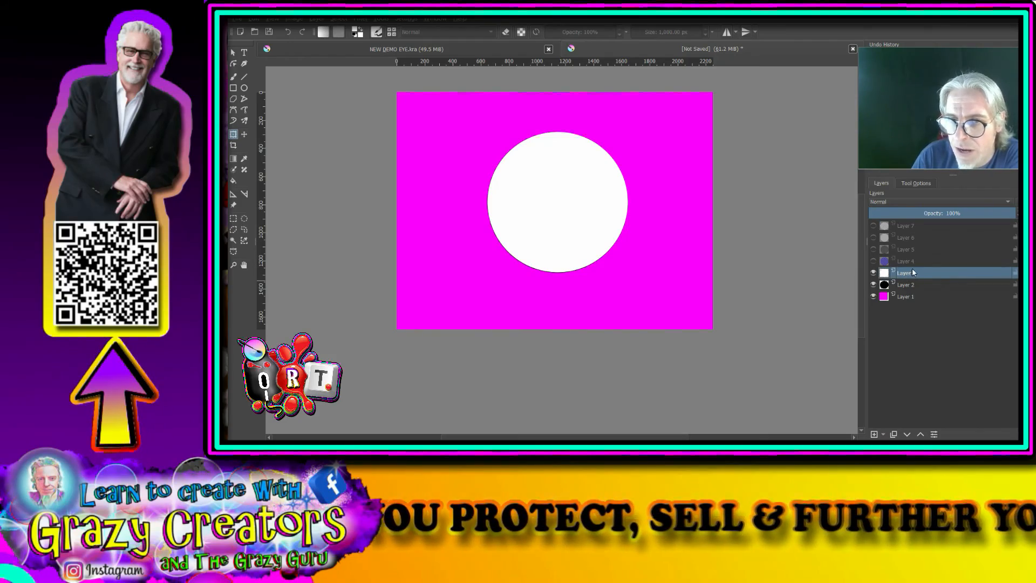
pyautogui.click(556, 184)
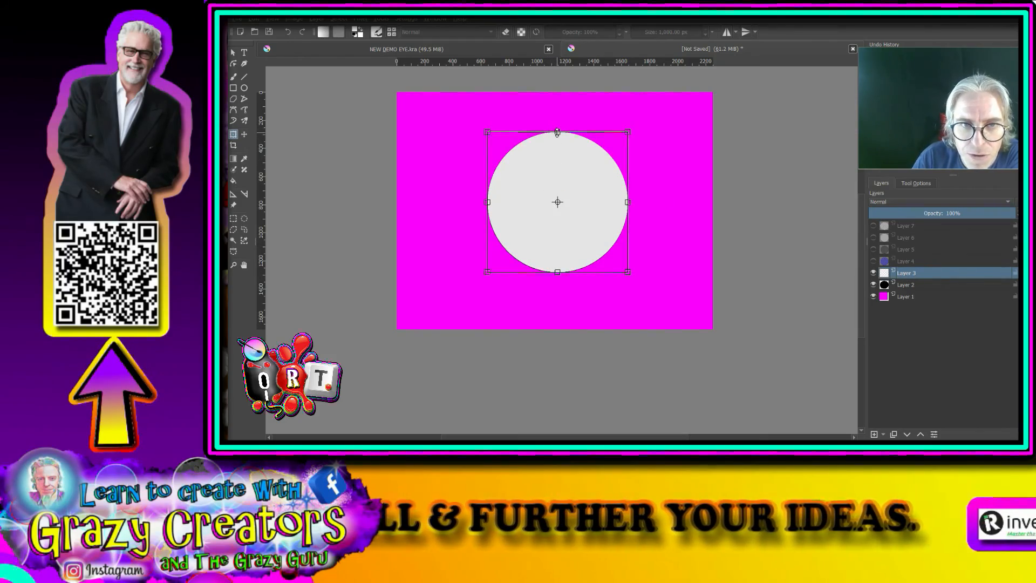
pyautogui.moveTo(558, 133); pyautogui.dragTo(557, 134)
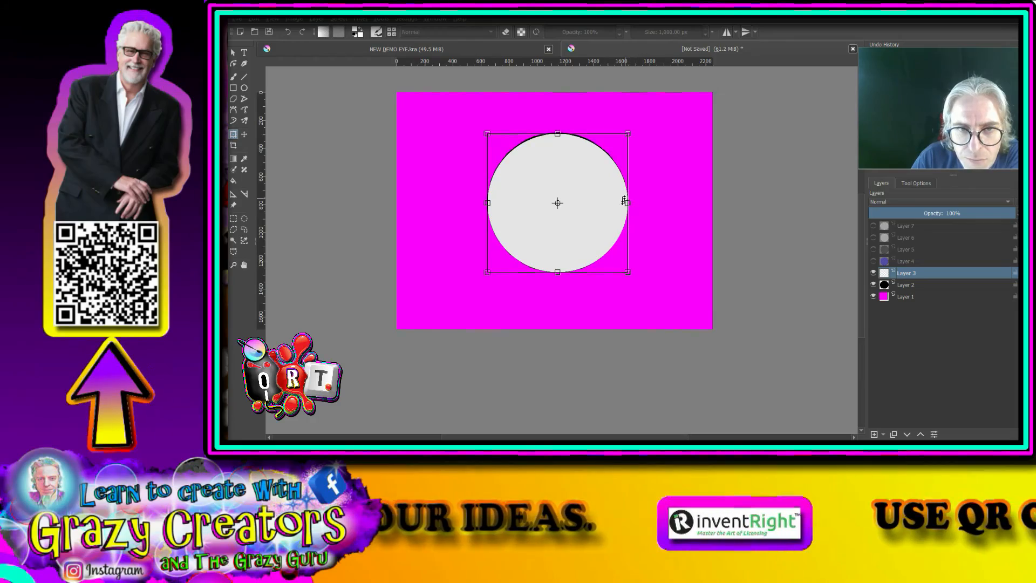
pyautogui.moveTo(626, 204); pyautogui.dragTo(625, 203)
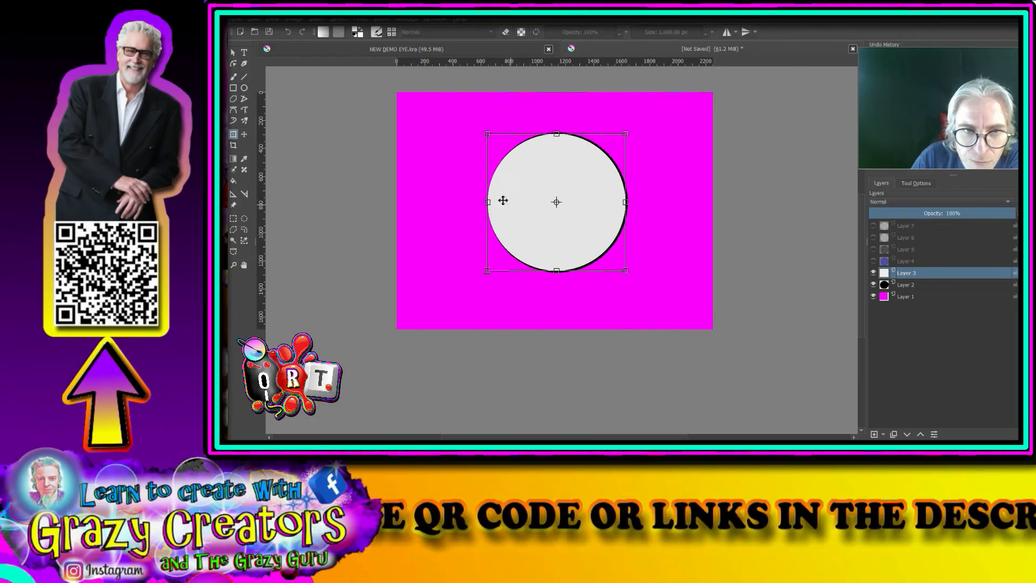
pyautogui.moveTo(489, 203); pyautogui.dragTo(490, 203)
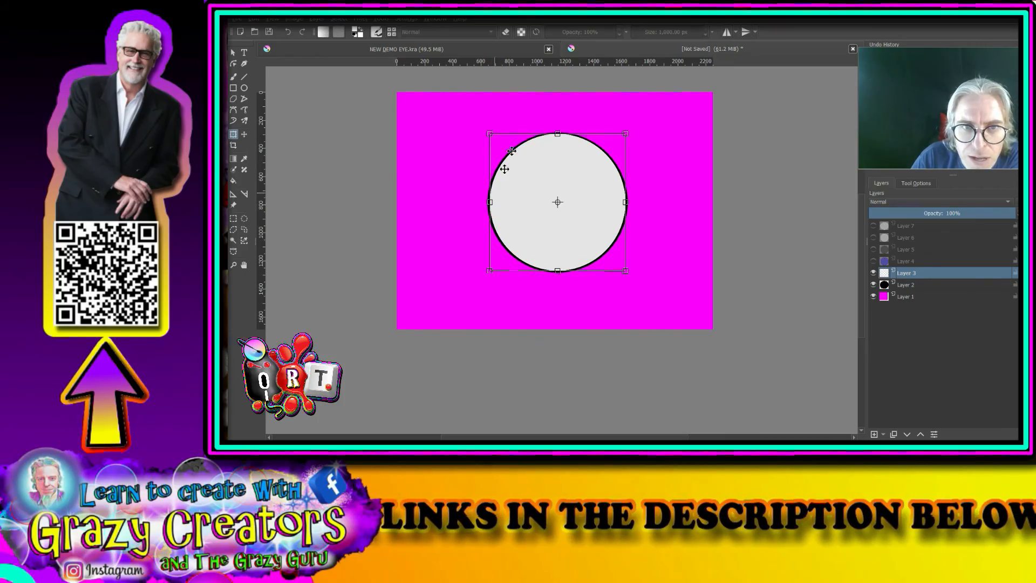
pyautogui.moveTo(556, 133); pyautogui.dragTo(554, 136)
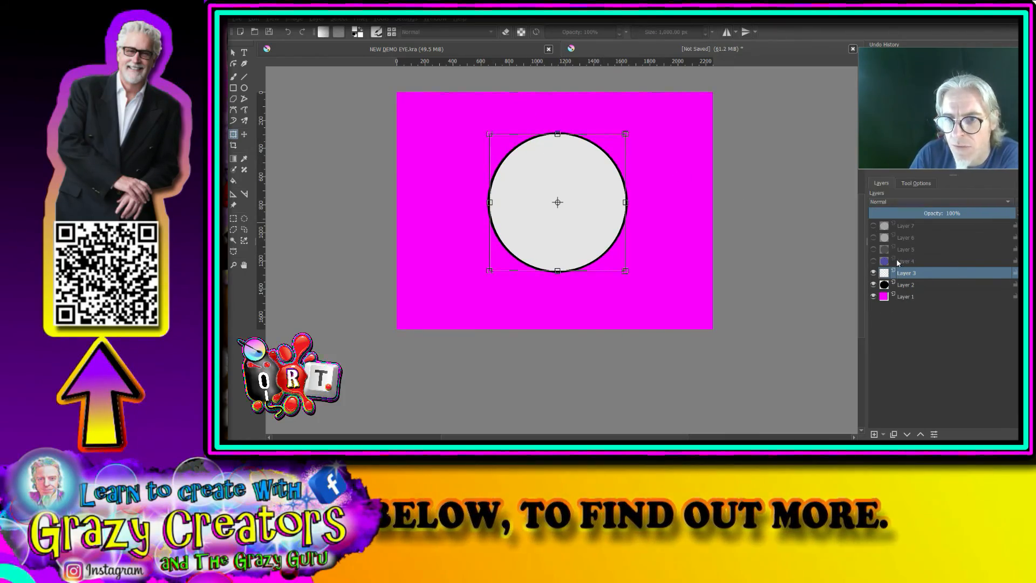
# Show Layer 4, scale its blue circle to about half size and centre it on the white eyeball.
pyautogui.click(874, 261)
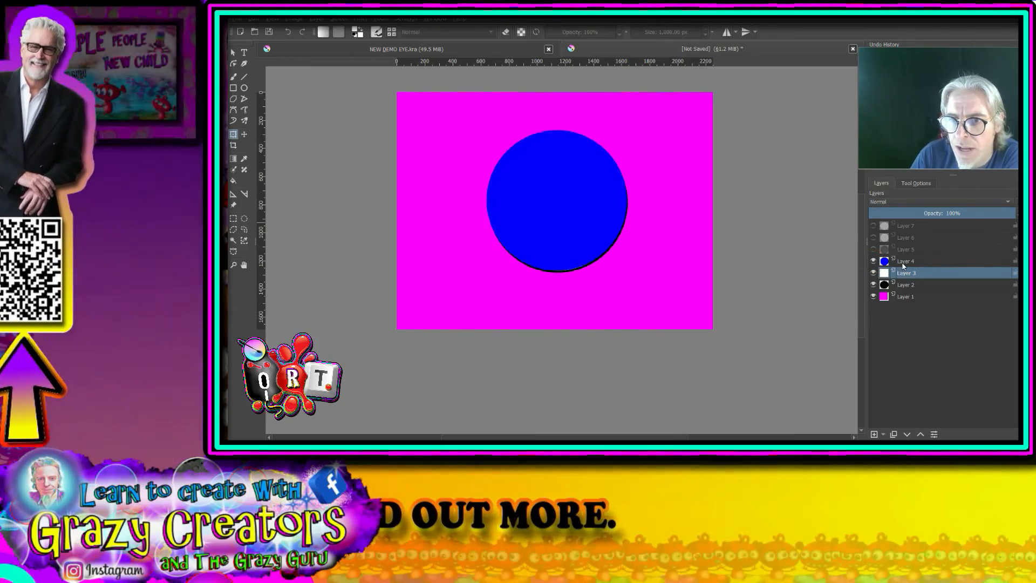
pyautogui.click(905, 262)
pyautogui.click(538, 142)
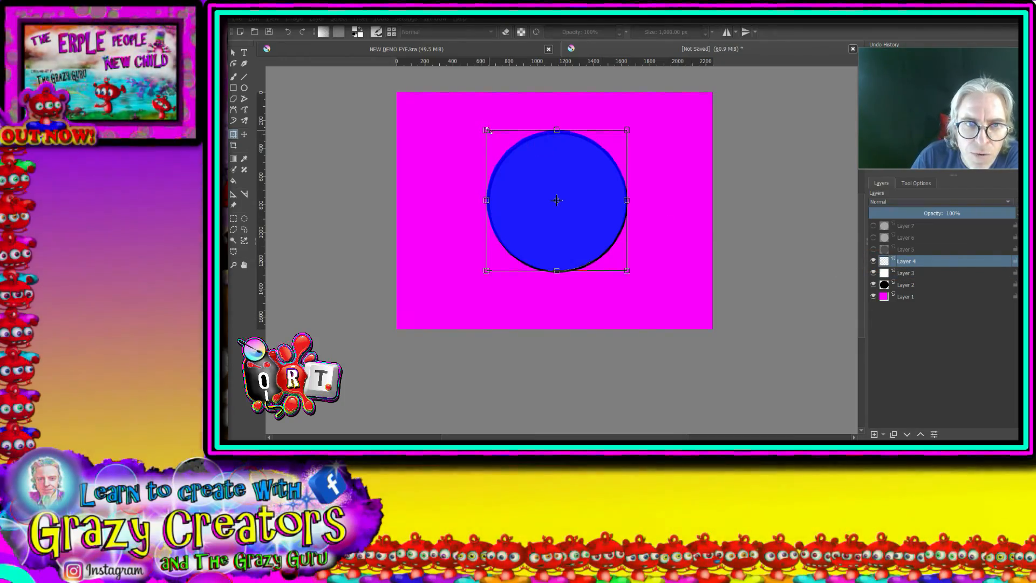
pyautogui.moveTo(488, 132); pyautogui.dragTo(554, 199)
pyautogui.moveTo(610, 247); pyautogui.dragTo(557, 201)
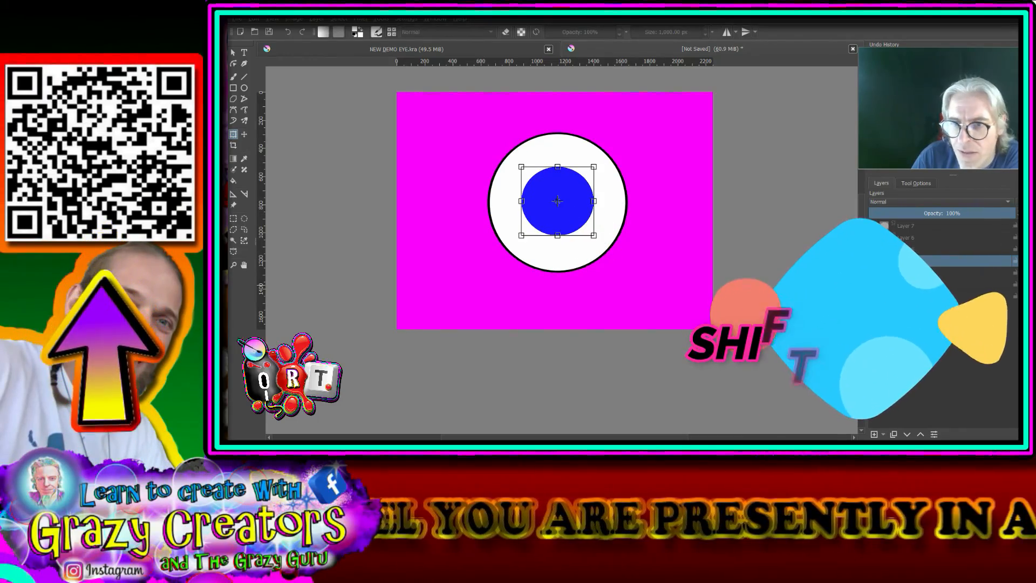
# Show Layer 5, scale its black circle down to pupil size and centre it on the blue iris.
pyautogui.click(874, 249)
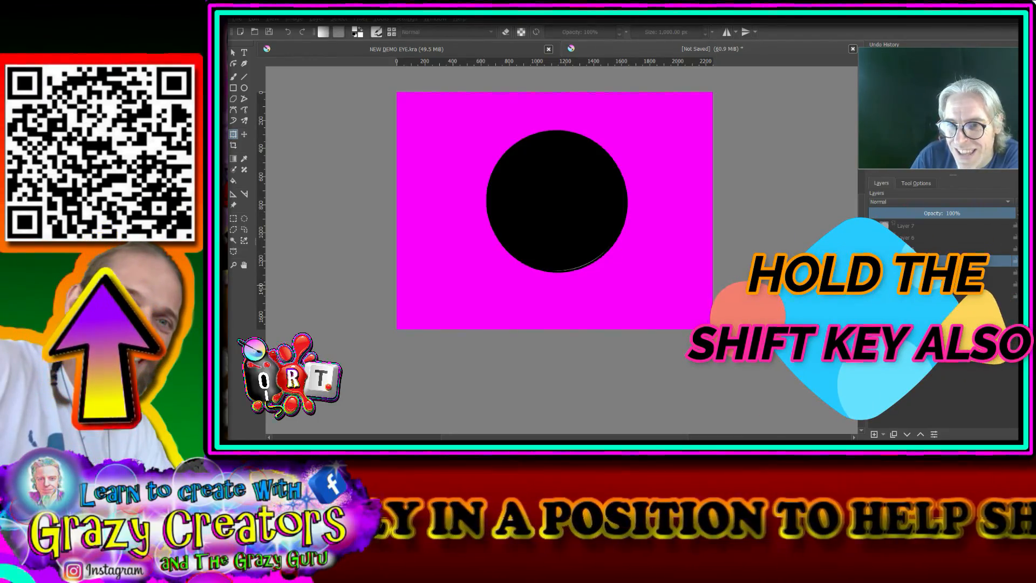
pyautogui.click(907, 250)
pyautogui.click(559, 195)
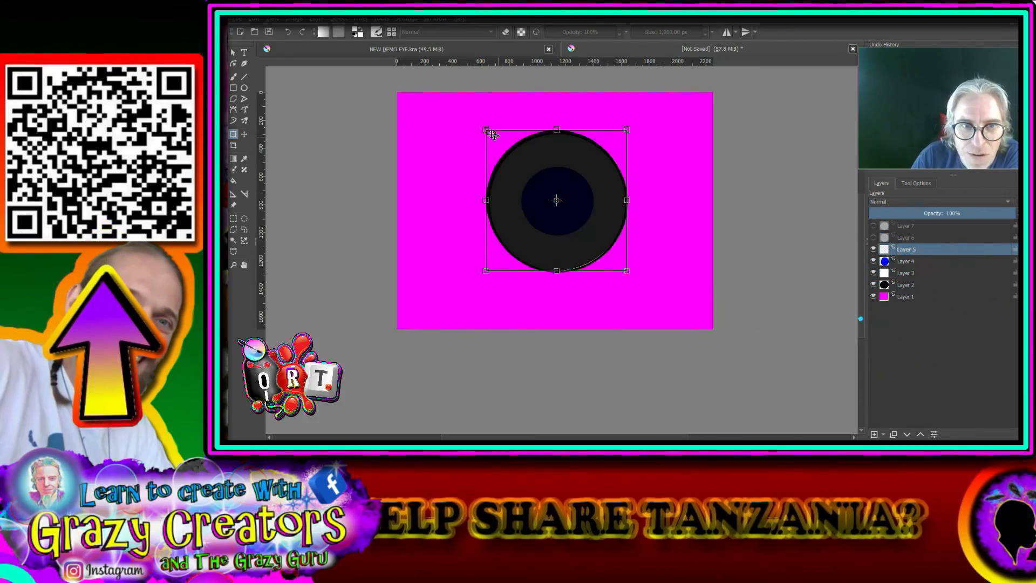
pyautogui.moveTo(486, 131); pyautogui.dragTo(561, 227)
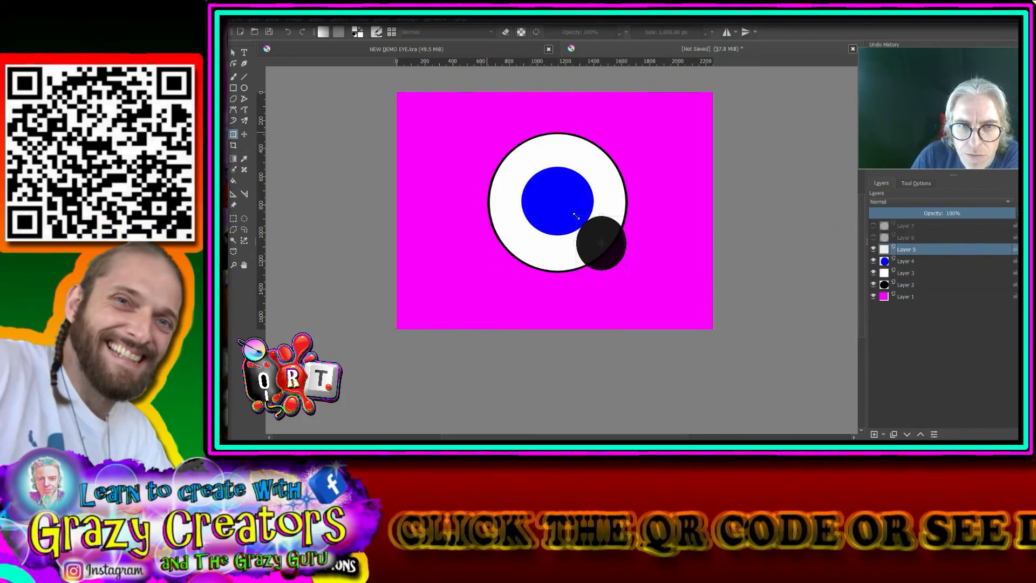
pyautogui.hotkey('ctrl', 'z')
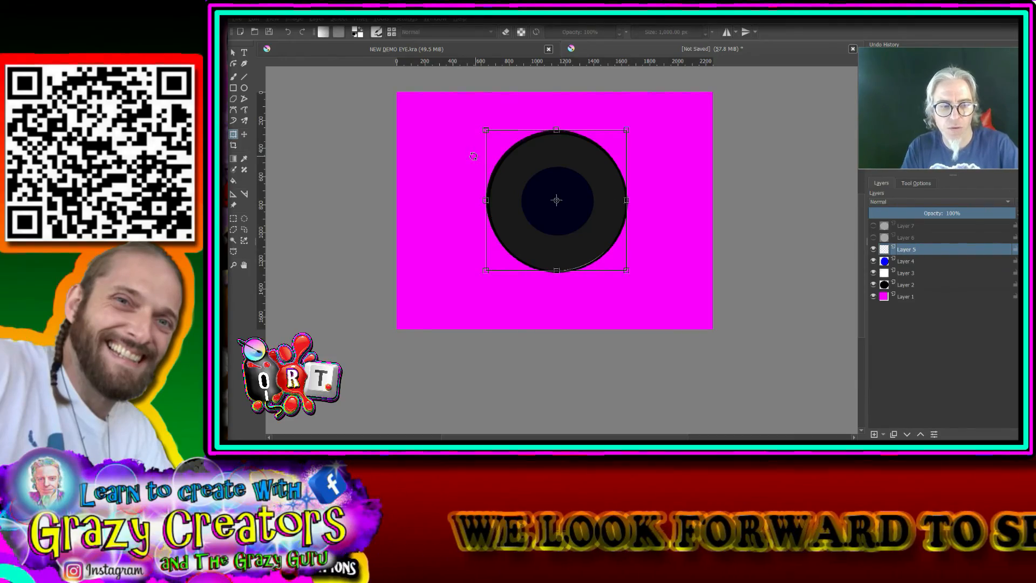
pyautogui.moveTo(485, 129); pyautogui.dragTo(547, 229)
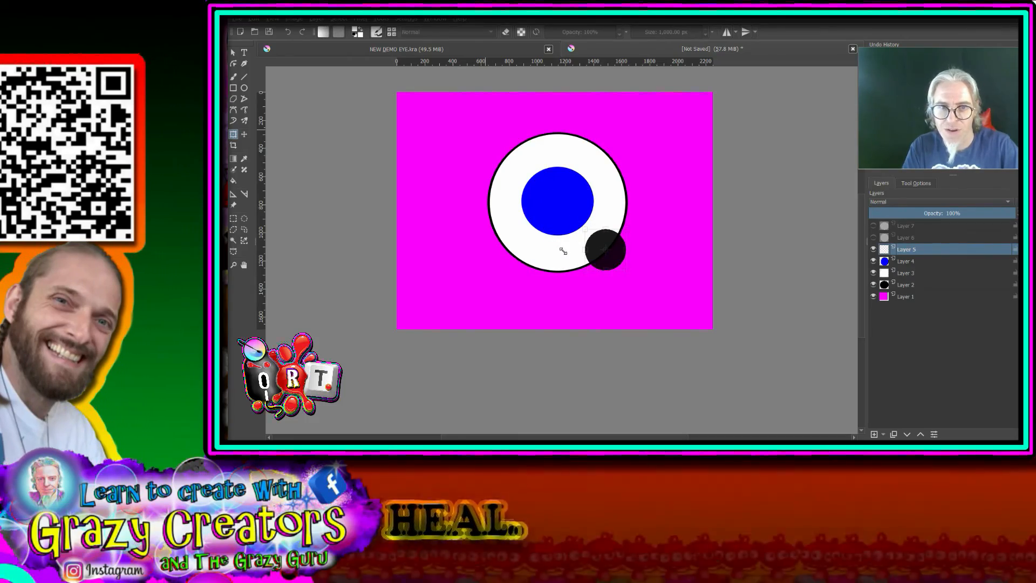
pyautogui.moveTo(608, 225); pyautogui.dragTo(574, 190)
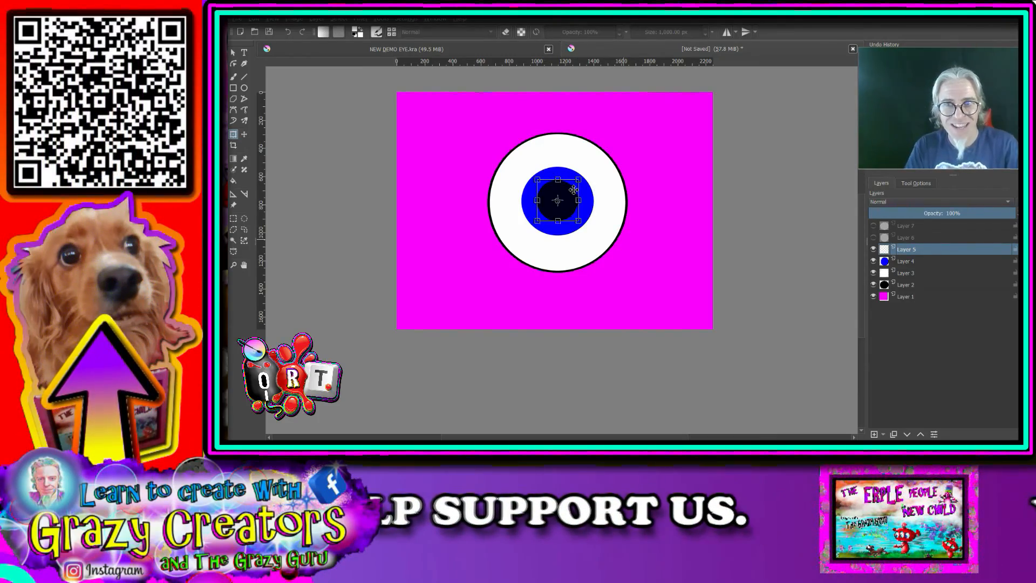
# Show Layer 6 and shrink its white circle to a small highlight just inside the pupil's upper-right edge.
pyautogui.click(874, 238)
pyautogui.click(909, 242)
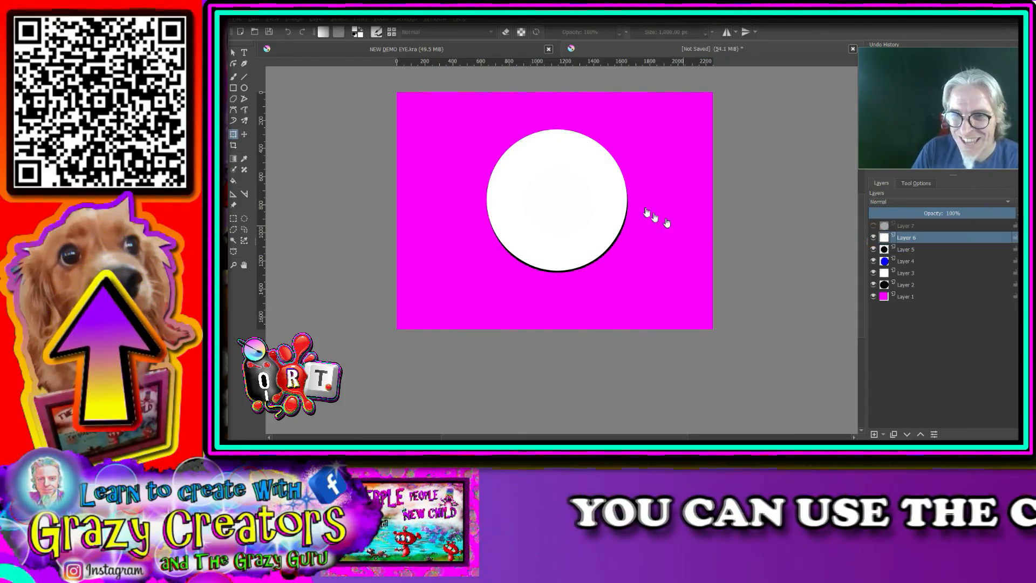
pyautogui.click(567, 192)
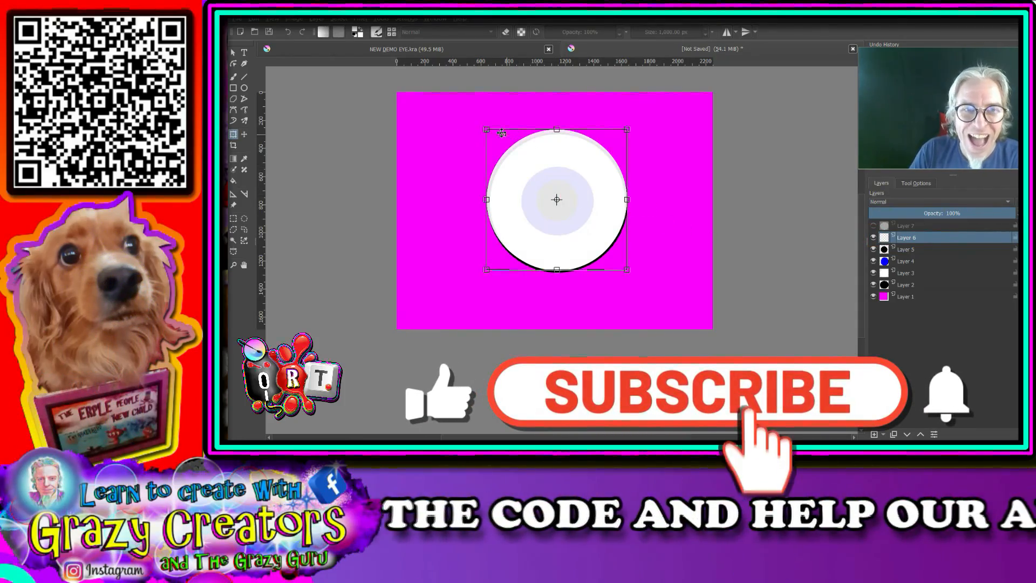
pyautogui.moveTo(474, 152); pyautogui.dragTo(485, 127)
pyautogui.moveTo(564, 218); pyautogui.dragTo(432, 117)
pyautogui.scroll(4, 623, 266)
pyautogui.moveTo(588, 242); pyautogui.dragTo(732, 411)
pyautogui.moveTo(576, 285); pyautogui.dragTo(525, 107)
pyautogui.scroll(-5, 527, 108)
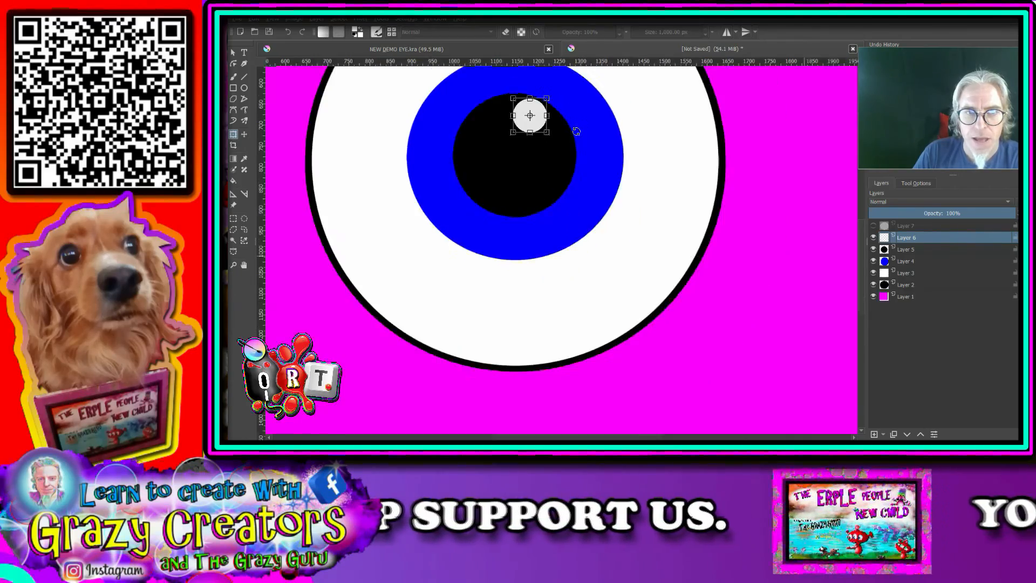
pyautogui.scroll(4, 621, 254)
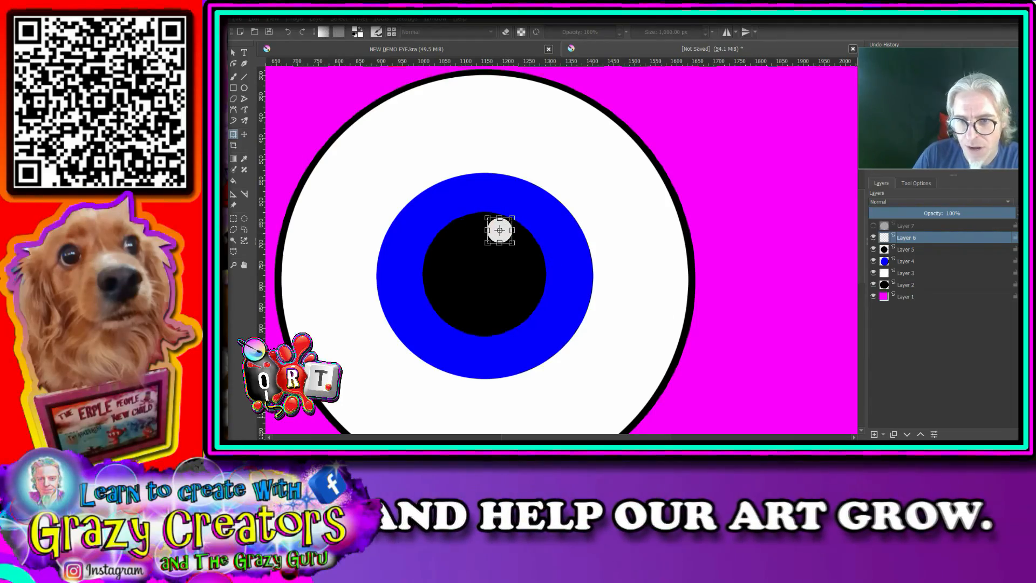
# Duplicate the highlight layer with its copy placed diagonally below right of the first highlight, and delete the hidden Layer 7.
pyautogui.hotkey('ctrl', 'j')
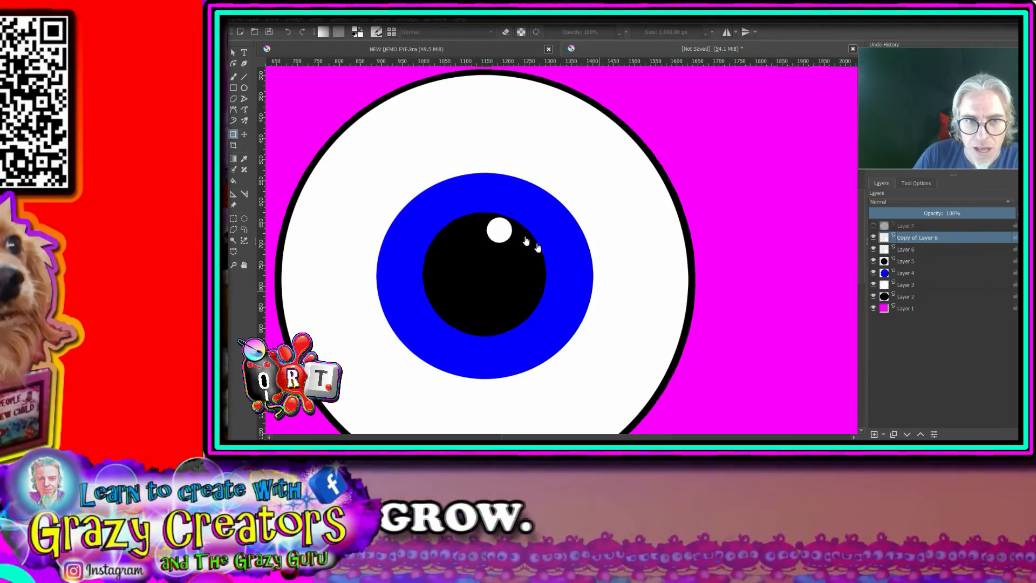
pyautogui.moveTo(504, 235); pyautogui.dragTo(522, 247)
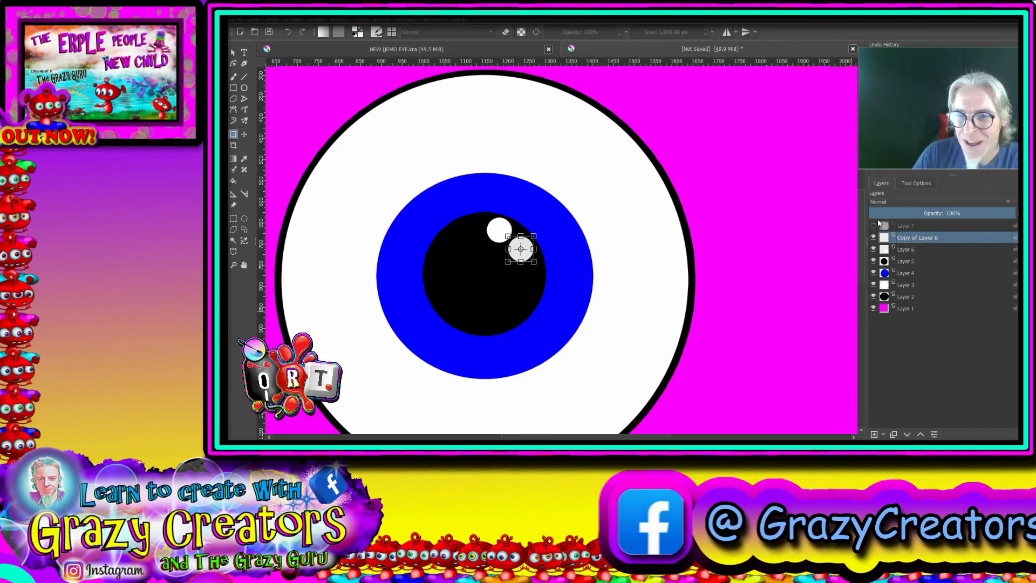
pyautogui.click(899, 225)
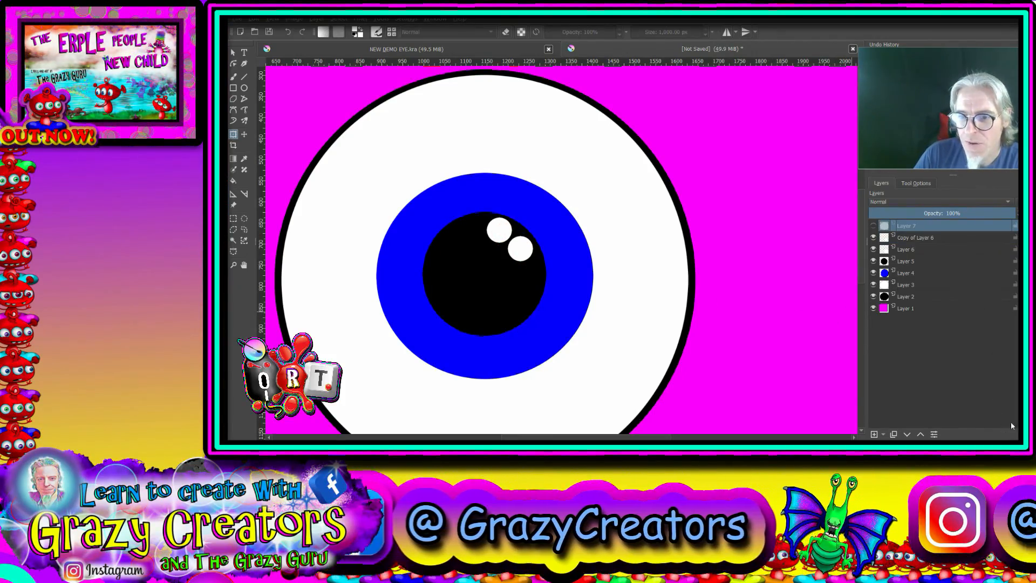
pyautogui.click(1022, 435)
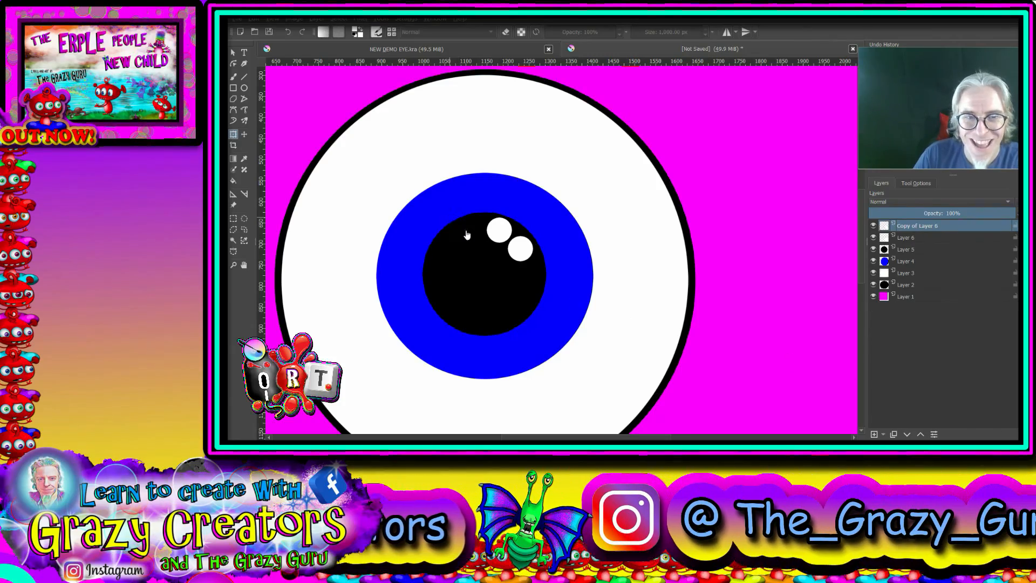
# Group both highlight layers with the black pupil on Layer 5 and the blue iris on Layer 4, and collapse the group.
pyautogui.scroll(-3, 489, 228)
pyautogui.moveTo(515, 254); pyautogui.dragTo(604, 288)
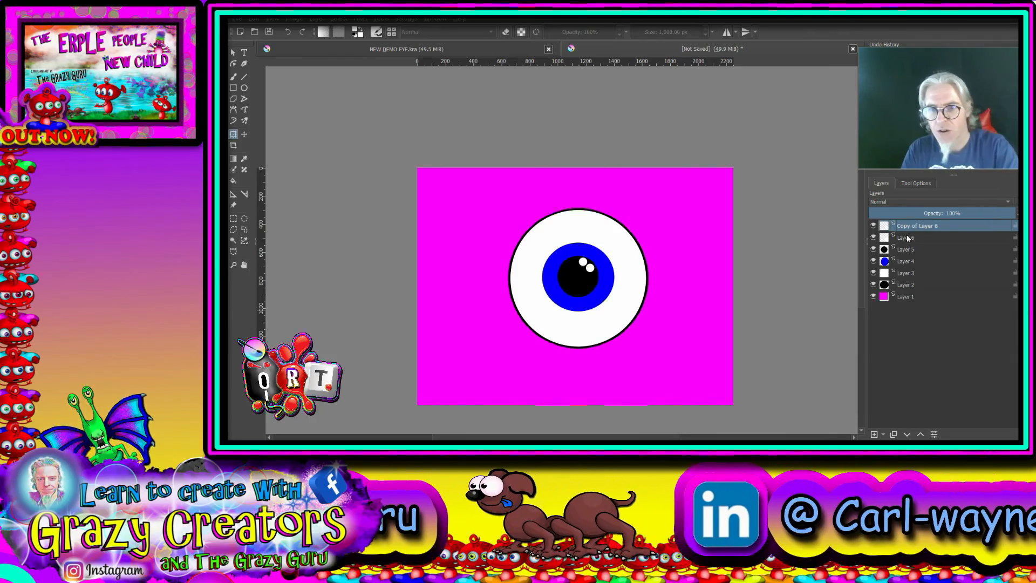
pyautogui.hotkey('ctrl', 'g')
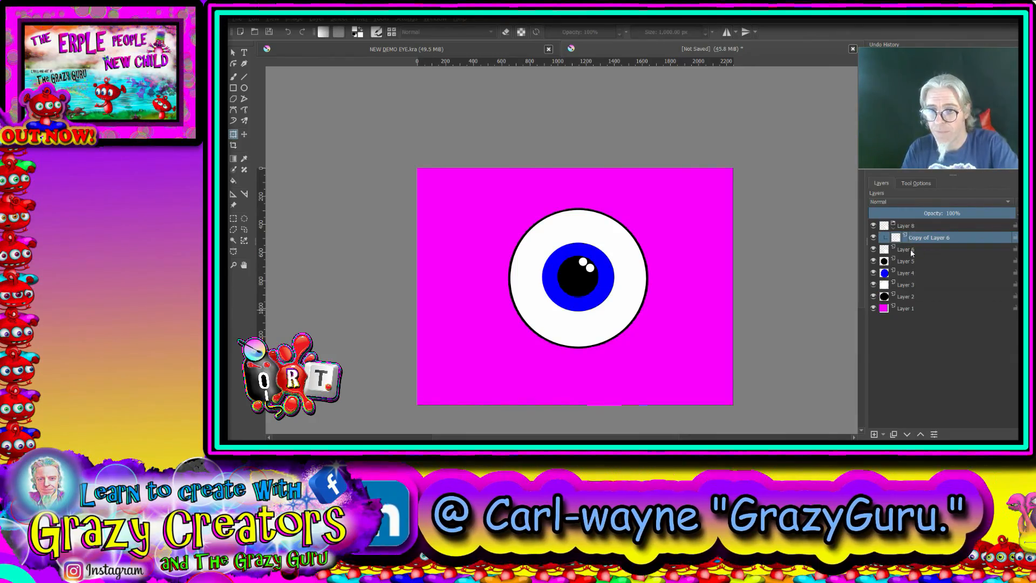
pyautogui.click(907, 250)
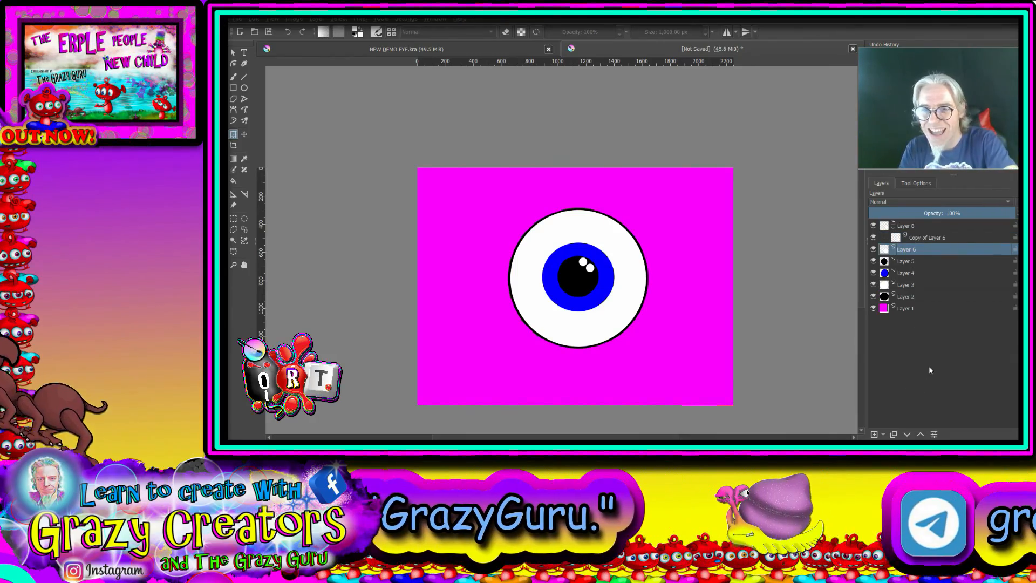
pyautogui.click(922, 432)
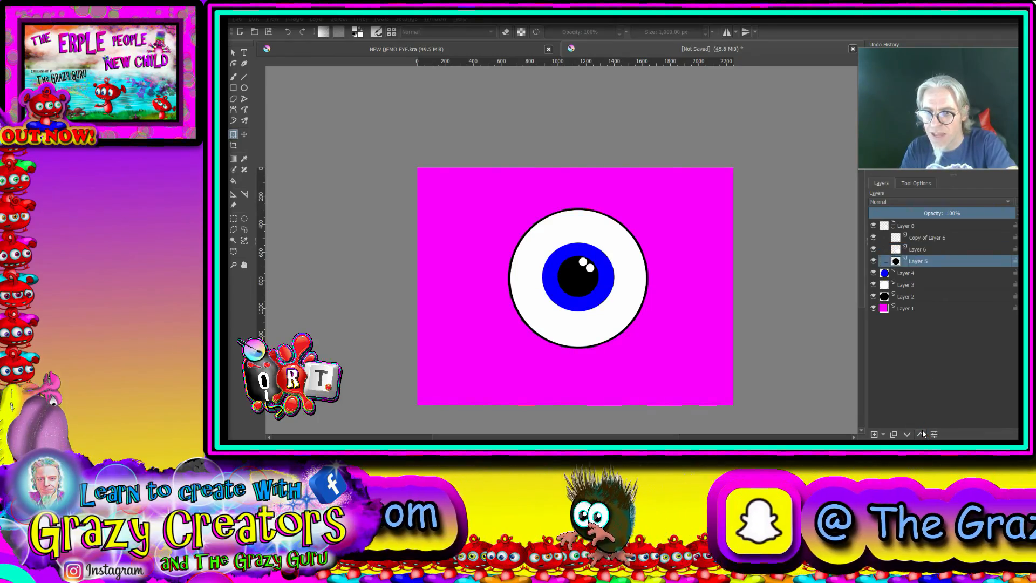
pyautogui.click(922, 433)
pyautogui.click(922, 434)
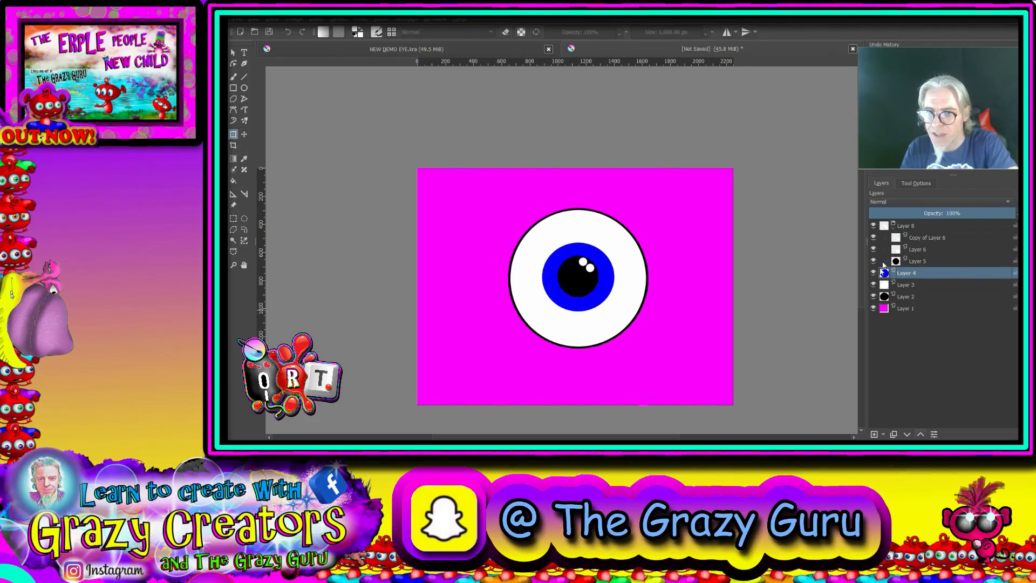
pyautogui.click(895, 227)
# Group the white circle on Layer 3 with the black outline circle on Layer 2, and collapse the group.
pyautogui.click(907, 238)
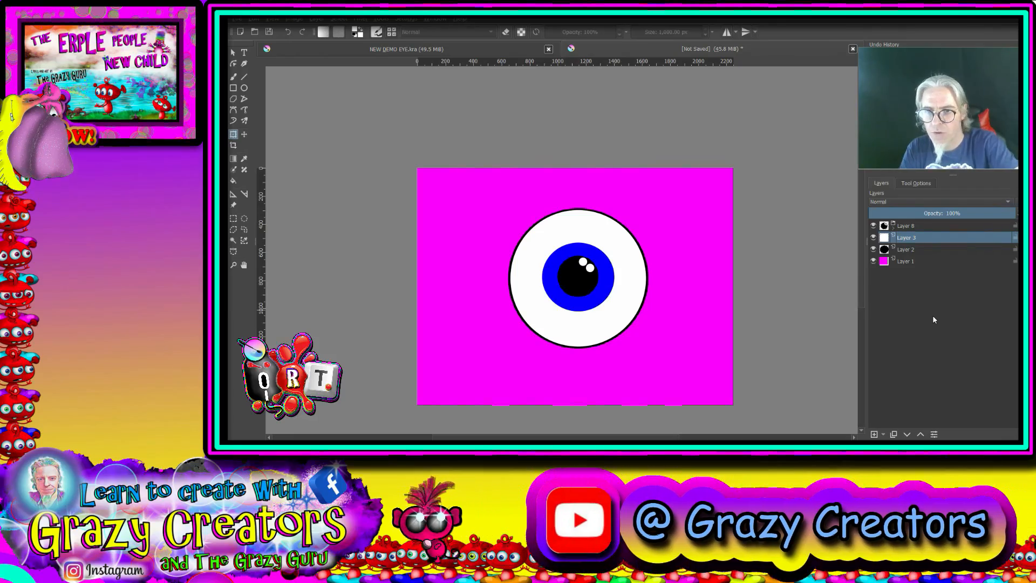
pyautogui.hotkey('ctrl', 'g')
pyautogui.click(907, 261)
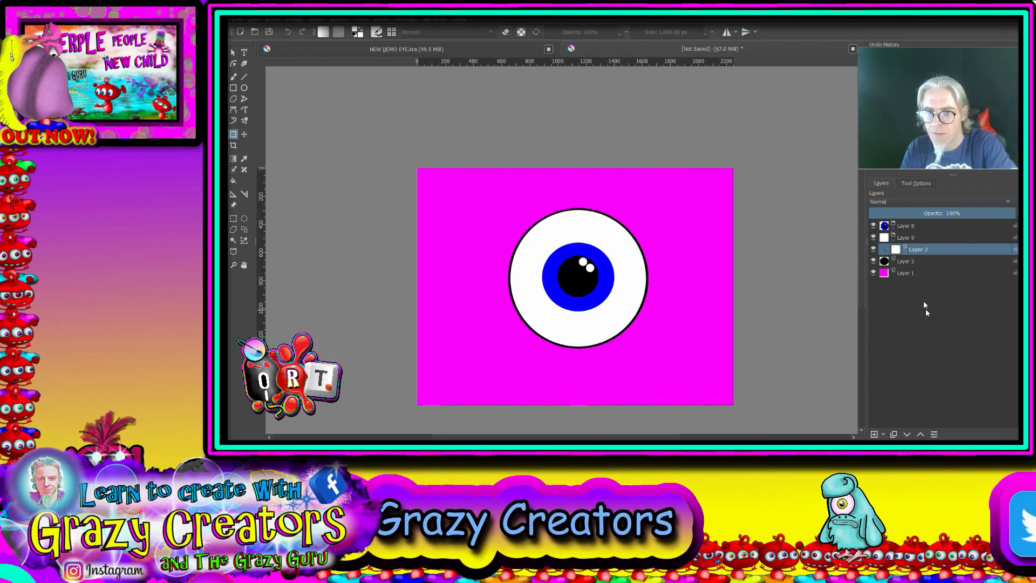
pyautogui.click(921, 435)
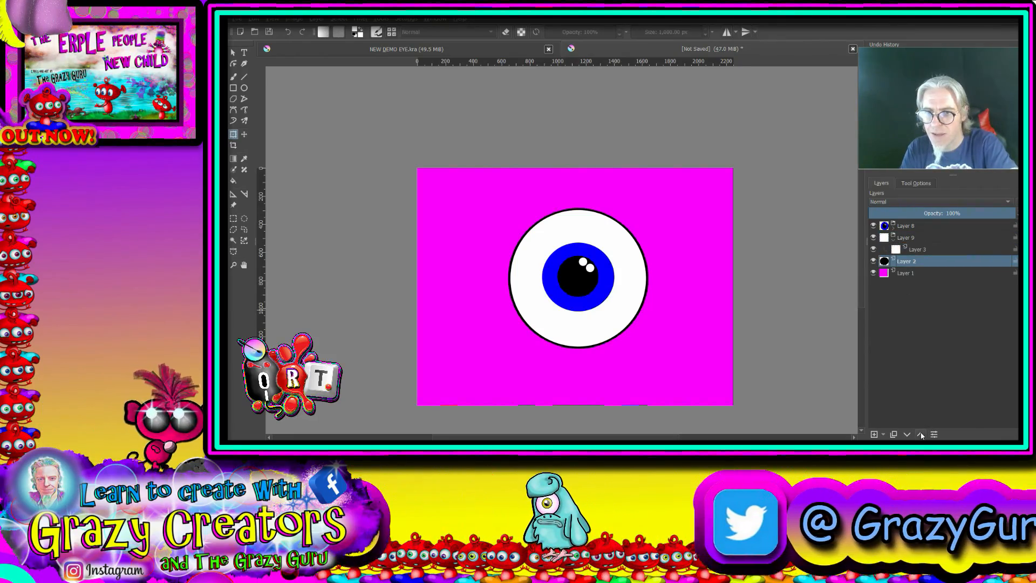
pyautogui.click(893, 237)
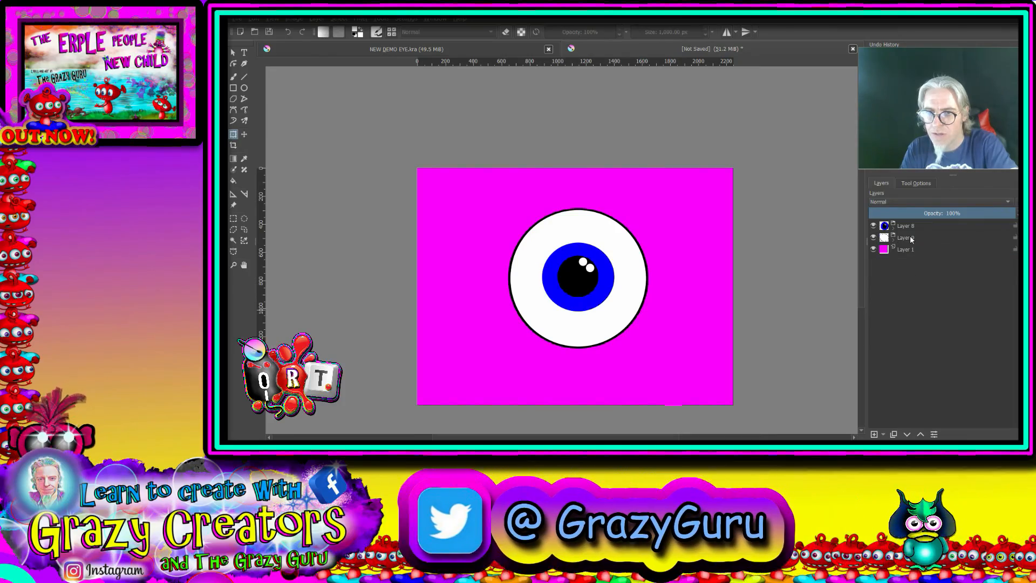
# Rename the white circle and outline group EYEBALL and the iris, pupil and highlights group PUPIL.
pyautogui.doubleClick(911, 238)
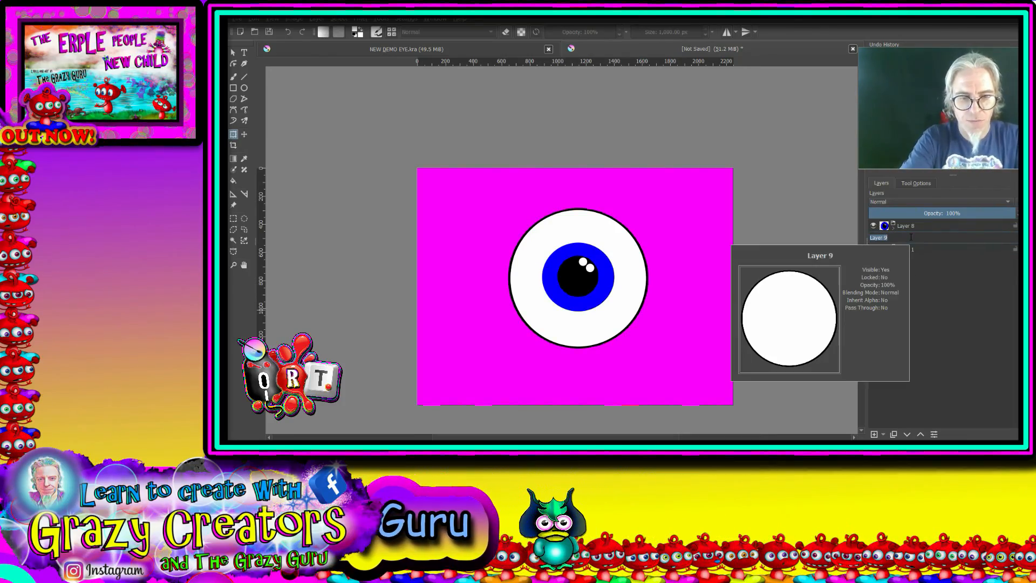
pyautogui.write('EY')
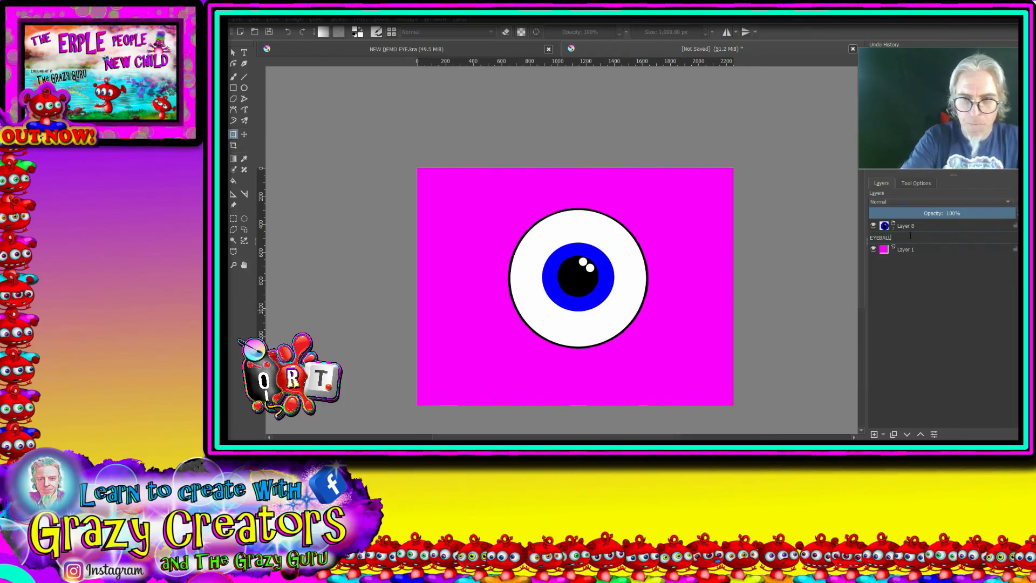
pyautogui.write('EBALL')
pyautogui.doubleClick(908, 225)
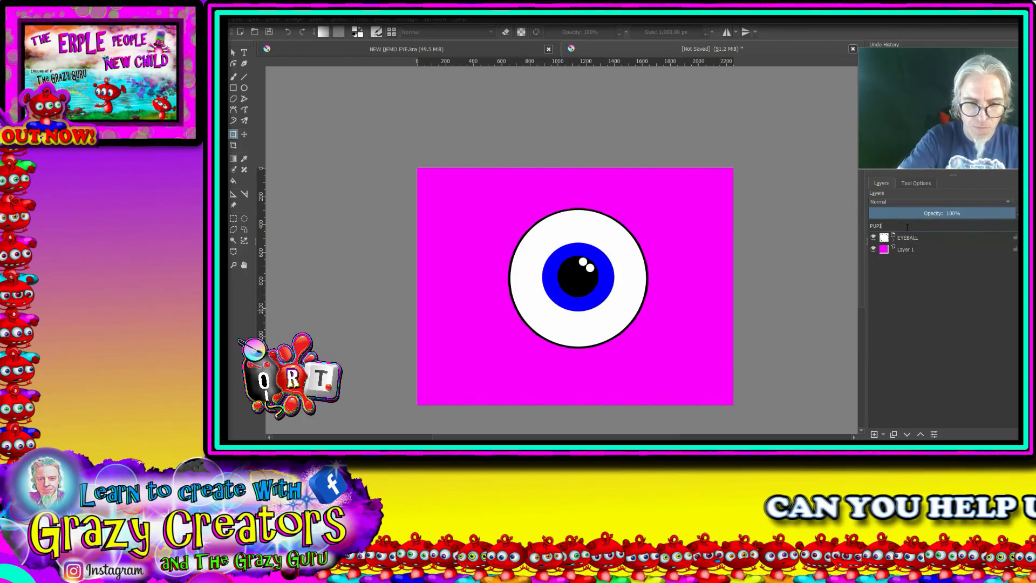
pyautogui.write('PUPIL')
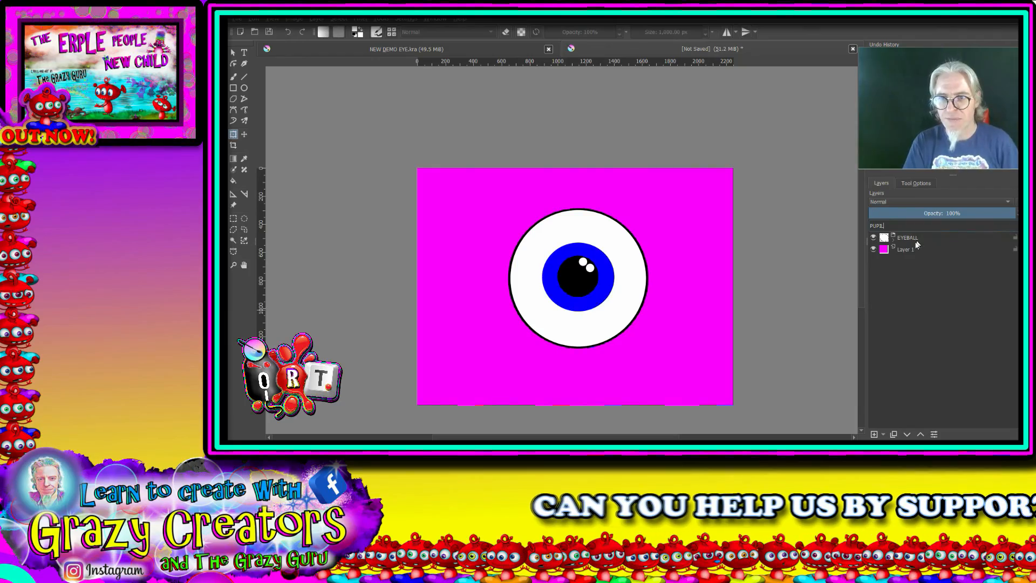
pyautogui.click(918, 242)
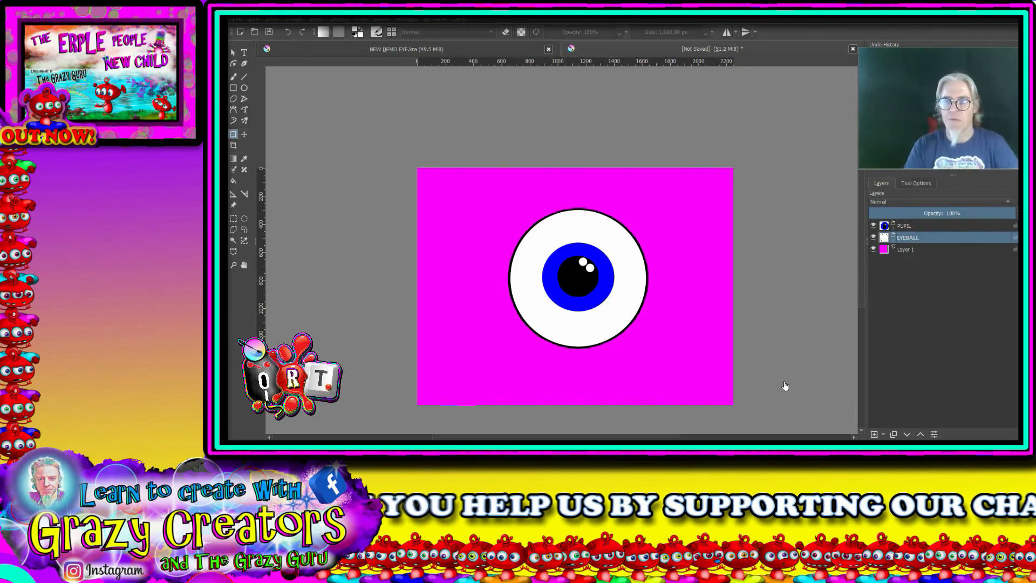